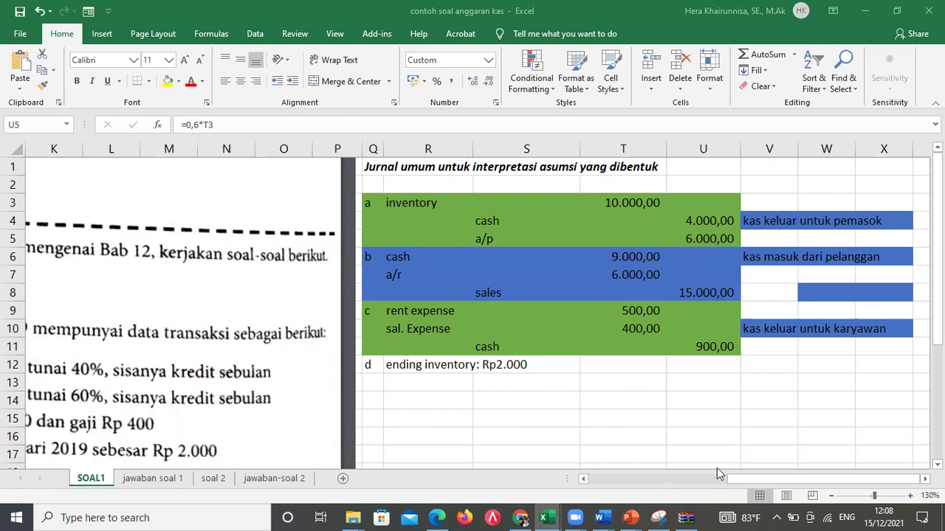
Bring the Soal 12.1 exercise on the SOAL1 sheet into view and read its four January 2019 transaction items.
{"action": "left_click", "coordinate": [739, 479]}
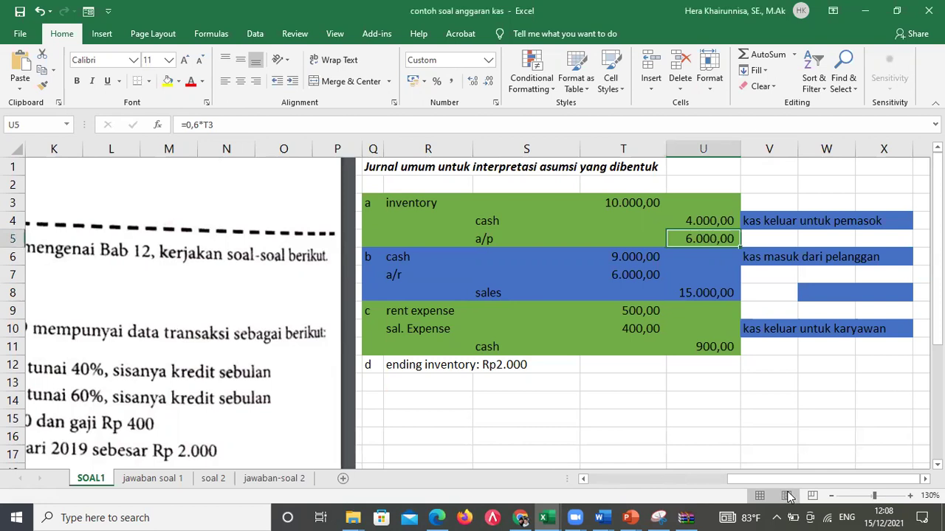
{"action": "left_click_drag", "start_coordinate": [772, 479], "coordinate": [593, 478]}
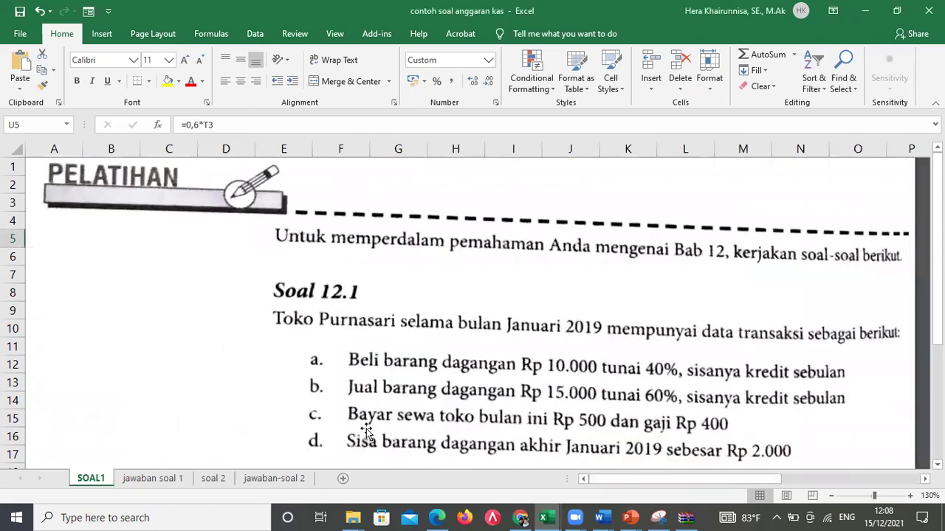
{"action": "scroll", "coordinate": [307, 392], "scroll_direction": "down", "scroll_amount": 6}
{"action": "scroll", "coordinate": [308, 392], "scroll_direction": "up", "scroll_amount": 6}
{"action": "key", "text": "Down"}
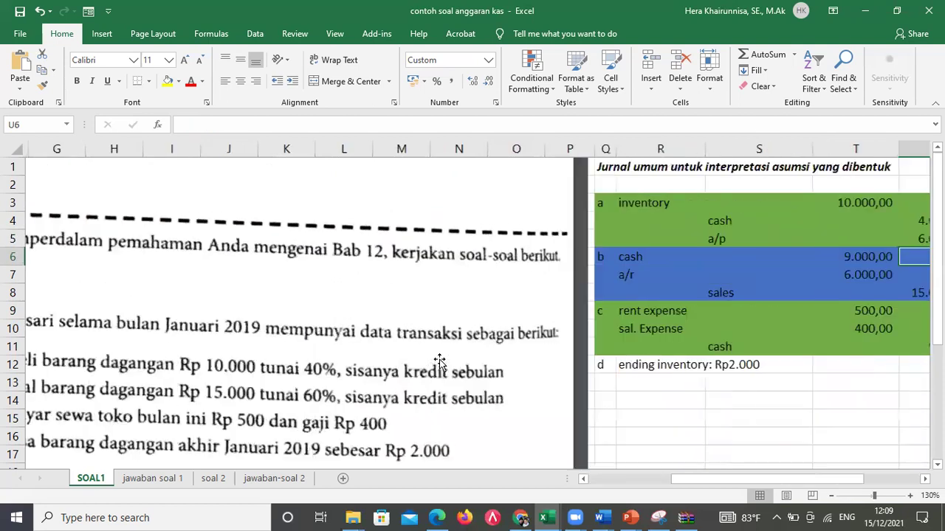
Return to the start of the SOAL1 sheet and view the ARUS KAS notes on operating, investing and financing activities below the exercise.
{"action": "key", "text": "Left"}
{"action": "key", "text": "Left"}
{"action": "key", "text": "Left"}
{"action": "key", "text": "Left"}
{"action": "key", "text": "Left"}
{"action": "key", "text": "Left"}
{"action": "key", "text": "Left"}
{"action": "key", "text": "Left"}
{"action": "key", "text": "Home"}
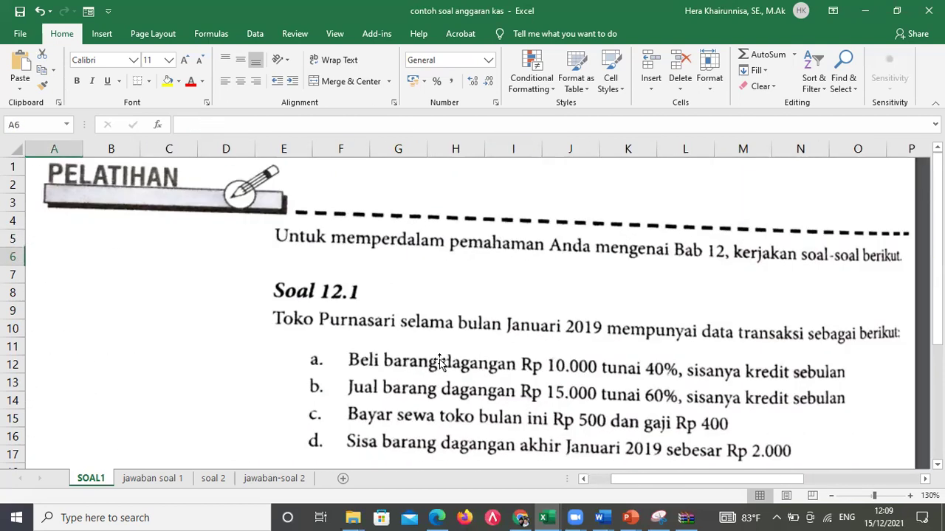
{"action": "key", "text": "End"}
{"action": "key", "text": "Page_Down"}
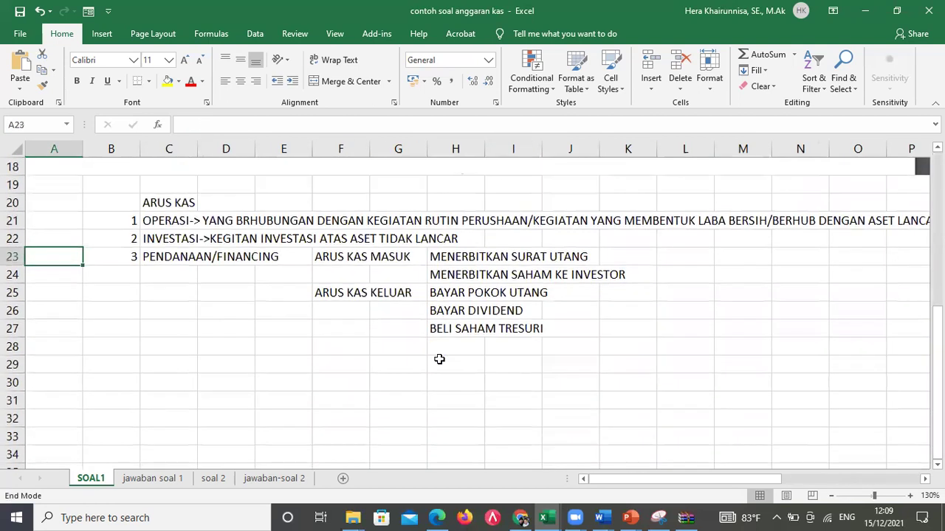
Open the jawaban soal 1 sheet and review the Pendekatan Tunggal cash budget from its heading to Kas Akhir Januari 2019.
{"action": "left_click", "coordinate": [150, 481]}
{"action": "left_click", "coordinate": [96, 400]}
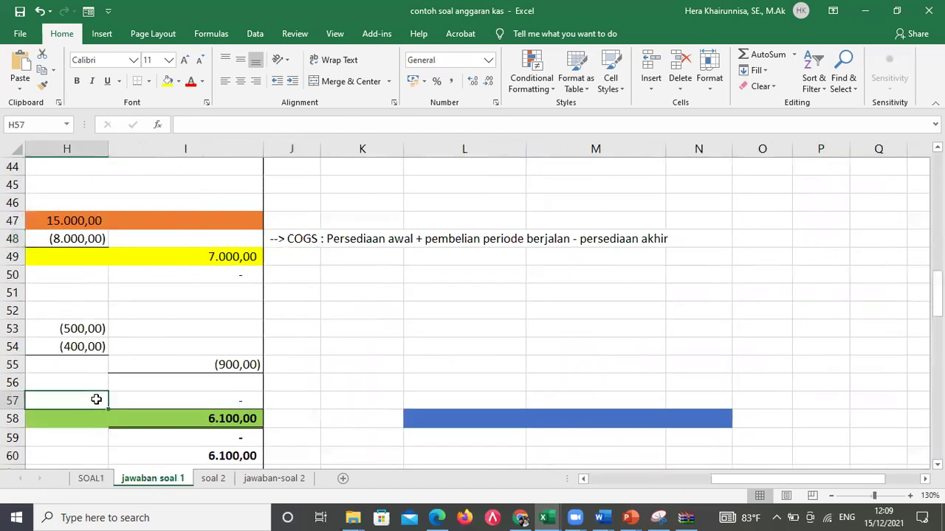
{"action": "key", "text": "ctrl+Home"}
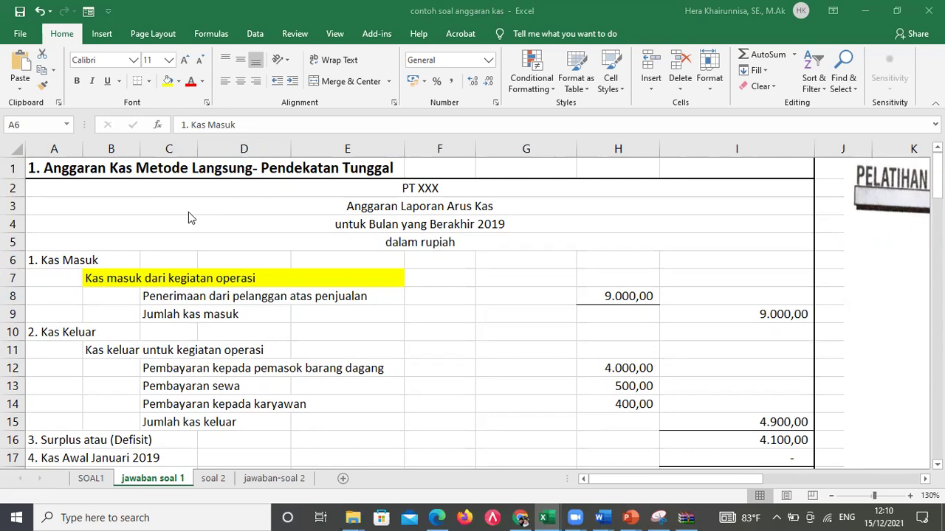
{"action": "key", "text": "Down"}
{"action": "key", "text": "Down"}
{"action": "key", "text": "Down"}
{"action": "key", "text": "Down"}
{"action": "key", "text": "Down"}
{"action": "key", "text": "Down"}
{"action": "key", "text": "Down"}
{"action": "key", "text": "Down"}
{"action": "key", "text": "Down"}
{"action": "key", "text": "Down"}
{"action": "key", "text": "Down"}
{"action": "key", "text": "Down"}
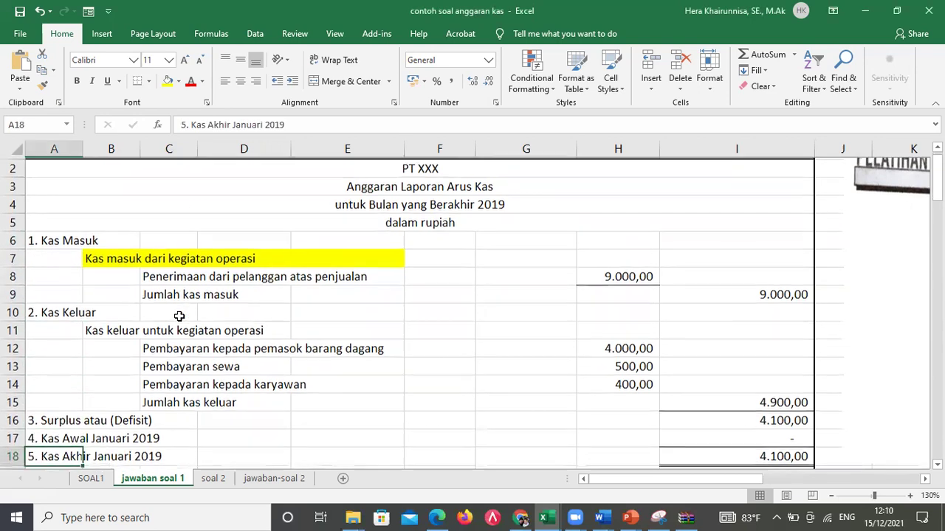
{"action": "key", "text": "Down"}
{"action": "key", "text": "Down"}
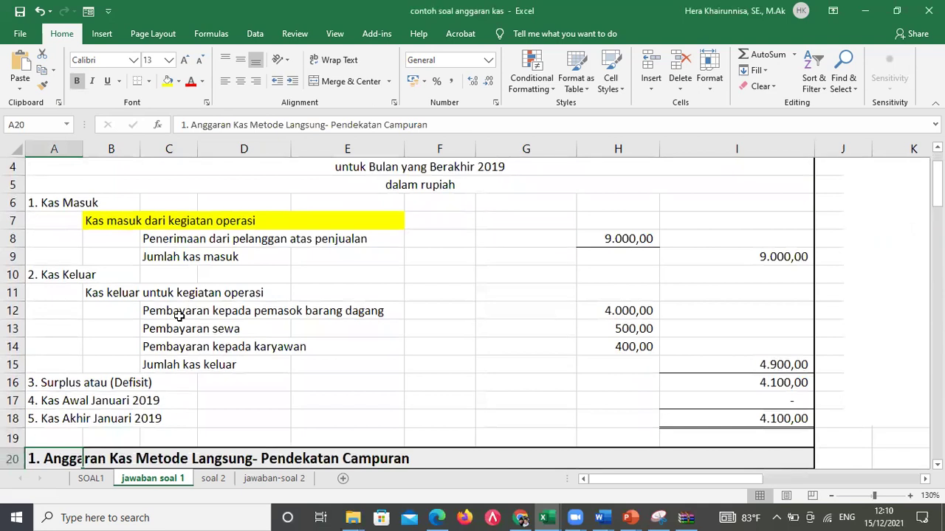
Examine the Kas Masuk, Kas Keluar, Surplus atau (Defisit) and Kas Awal Januari 2019 parts of the Pendekatan Tunggal cash budget.
{"action": "left_click", "coordinate": [48, 207]}
{"action": "left_click_drag", "start_coordinate": [47, 218], "coordinate": [82, 355]}
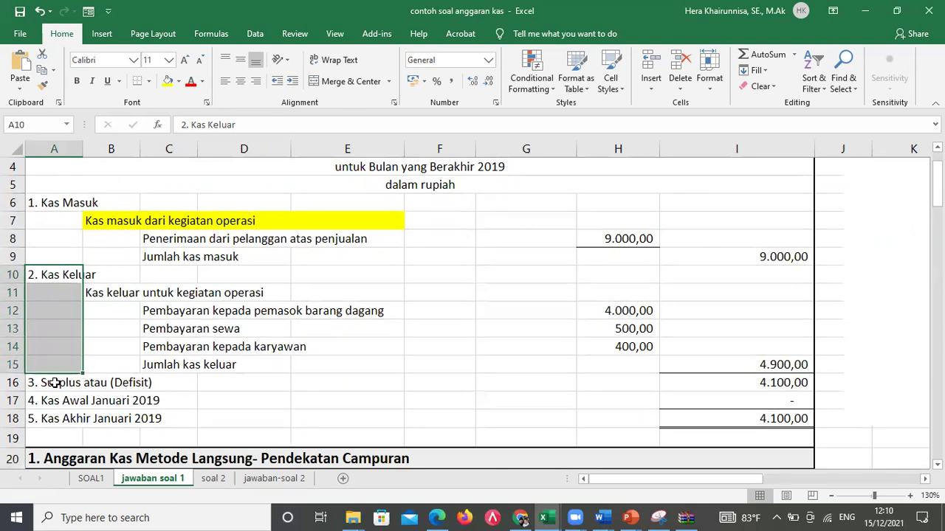
{"action": "left_click", "coordinate": [55, 383]}
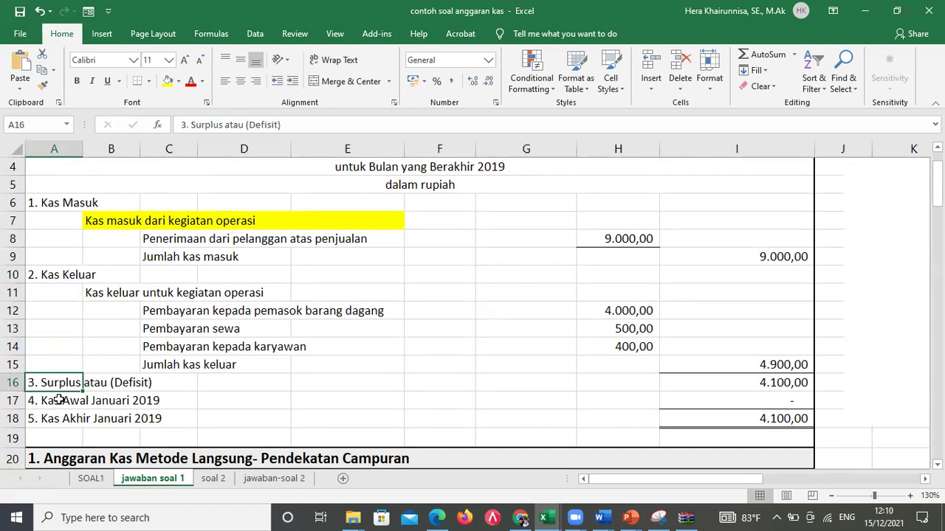
{"action": "left_click", "coordinate": [58, 400]}
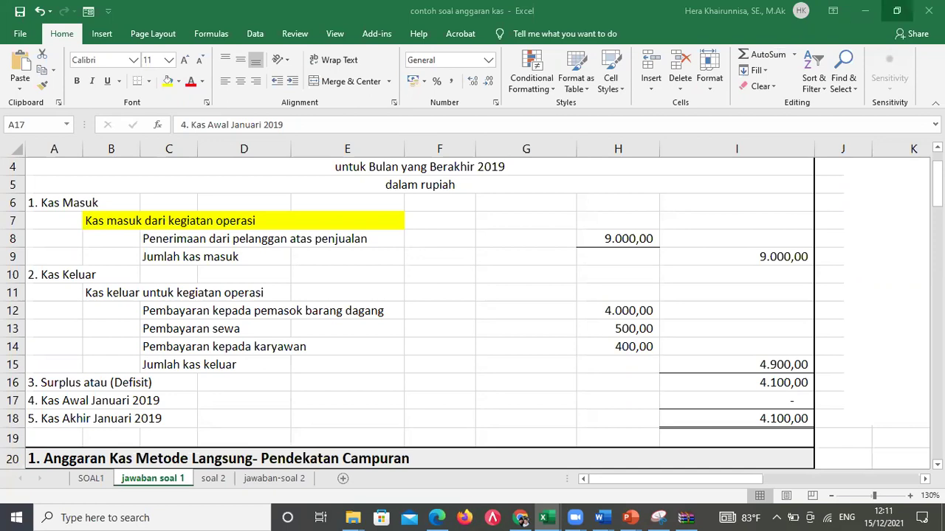
{"action": "left_click", "coordinate": [54, 401]}
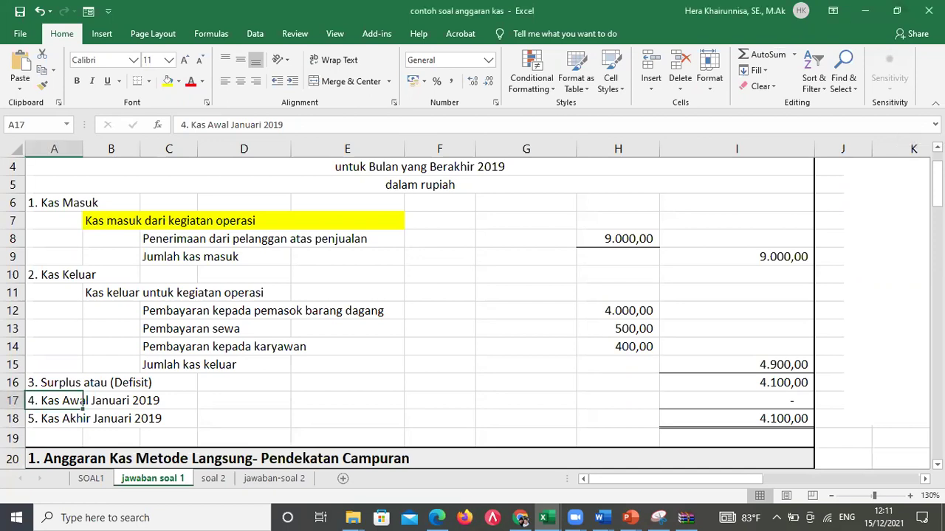
Review the Pendekatan Campuran cash budget, covering its operating, investing and financing activities and the ending cash line.
{"action": "scroll", "coordinate": [413, 306], "scroll_direction": "up", "scroll_amount": 1}
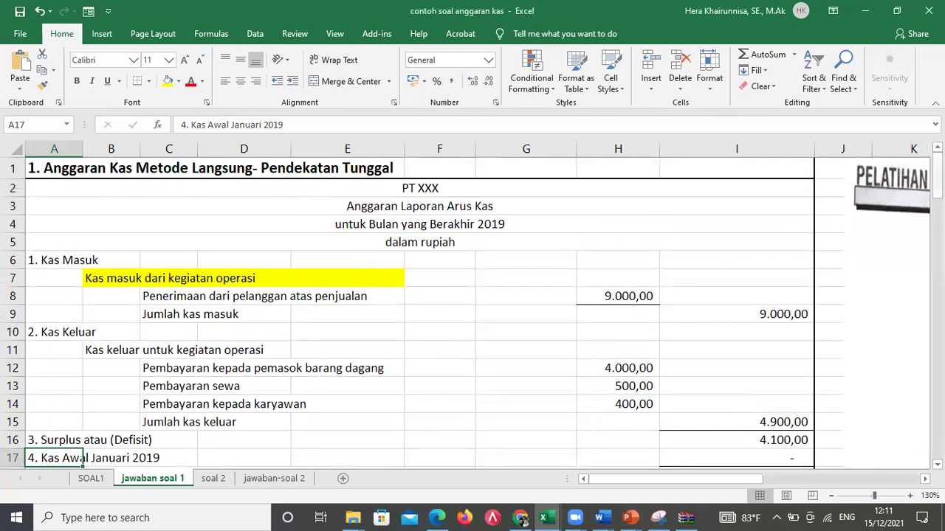
{"action": "left_click_drag", "start_coordinate": [936, 175], "coordinate": [936, 217]}
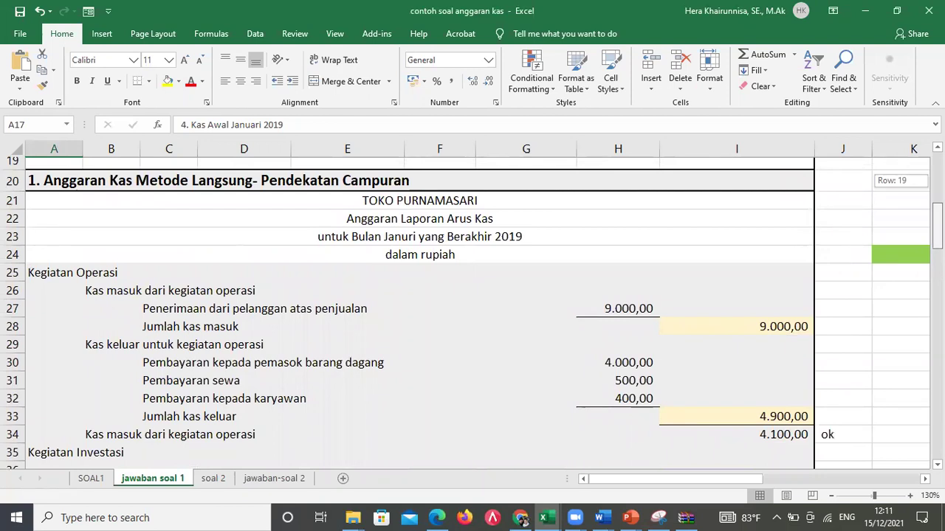
{"action": "left_click_drag", "start_coordinate": [936, 217], "coordinate": [936, 219]}
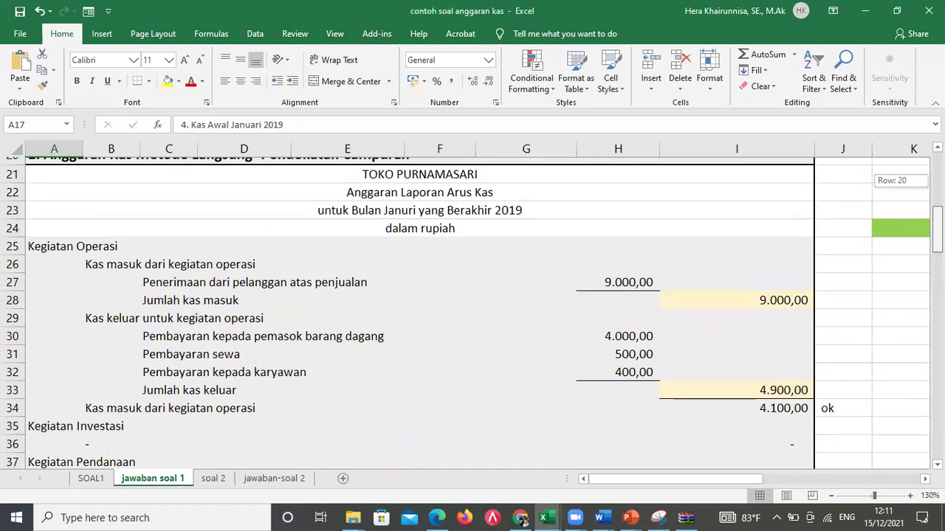
{"action": "left_click_drag", "start_coordinate": [935, 220], "coordinate": [935, 220]}
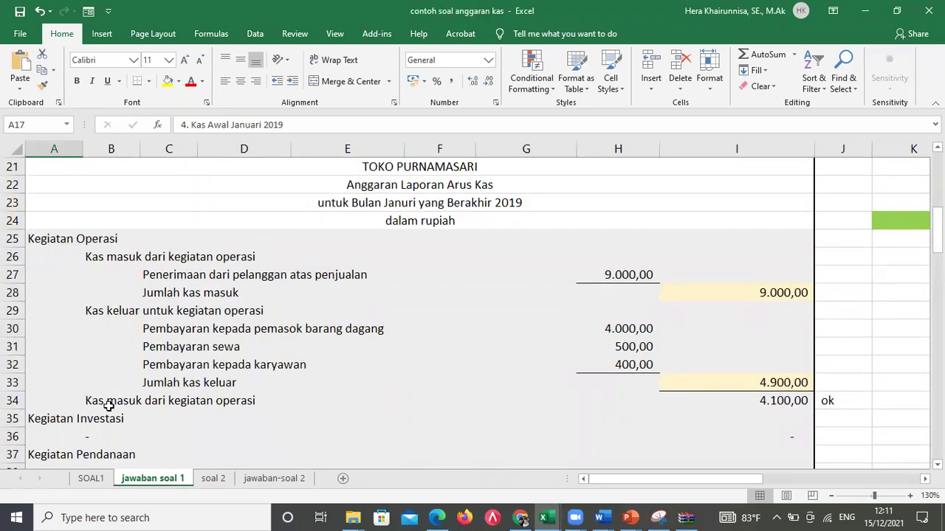
{"action": "left_click", "coordinate": [89, 424]}
{"action": "left_click", "coordinate": [85, 454]}
{"action": "left_click_drag", "start_coordinate": [936, 220], "coordinate": [935, 229]}
{"action": "left_click_drag", "start_coordinate": [937, 251], "coordinate": [937, 239]}
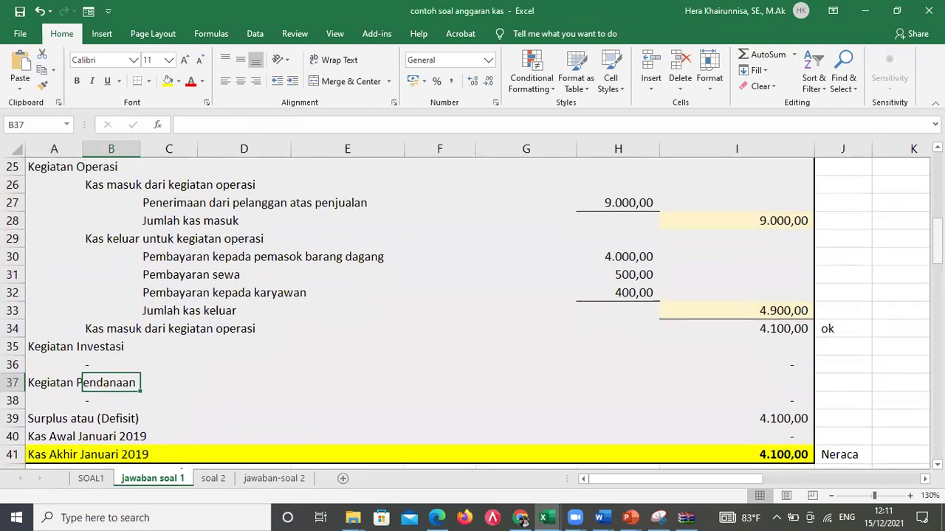
{"action": "left_click_drag", "start_coordinate": [937, 240], "coordinate": [937, 233]}
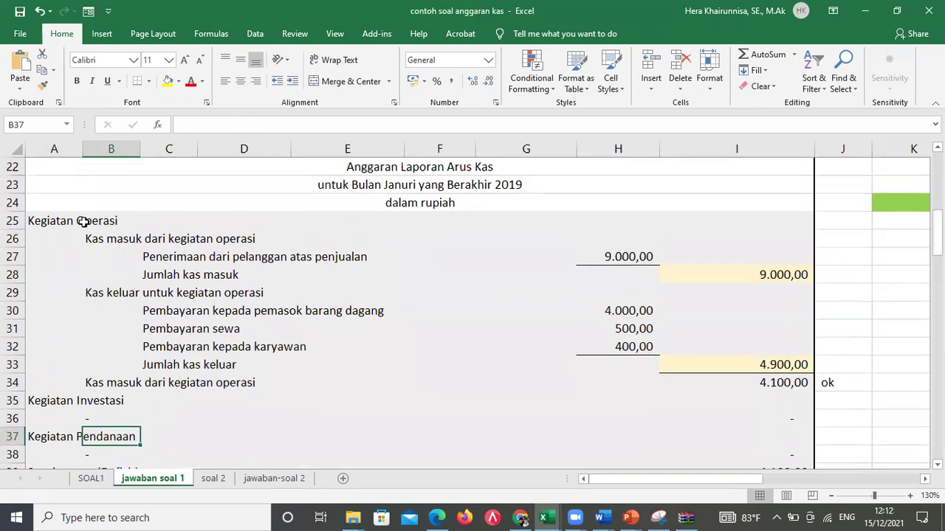
Compare the Kegiatan Operasi layout of the Pendekatan Campuran cash budget with the Pendekatan Tunggal version and the income statement budget that follows.
{"action": "left_click", "coordinate": [13, 221]}
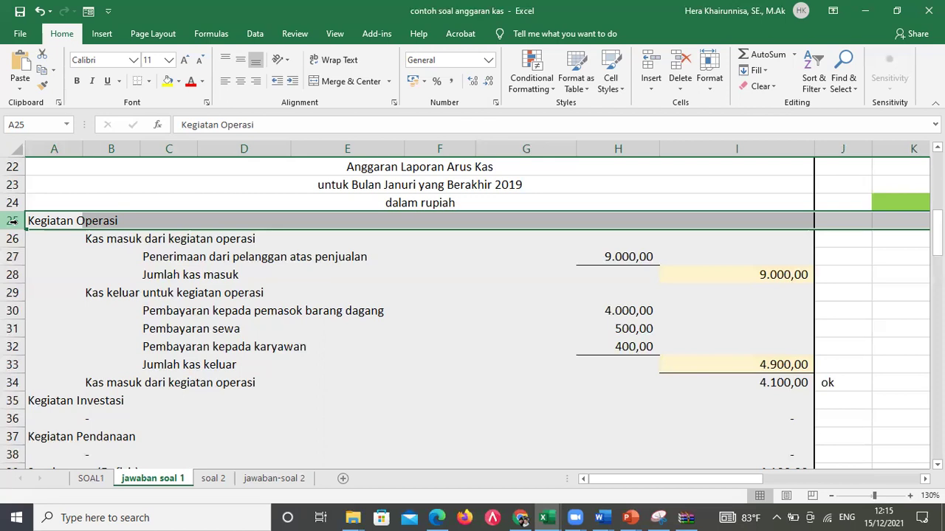
{"action": "key", "text": "Down"}
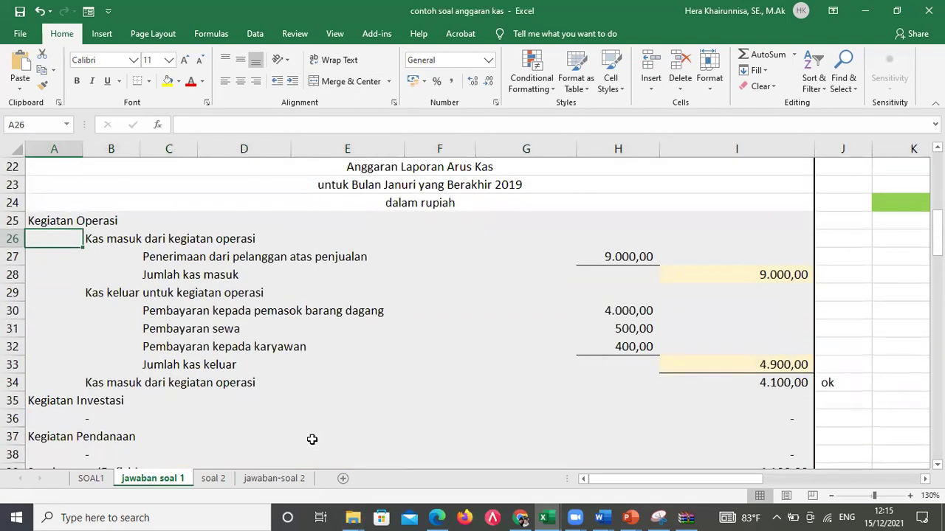
{"action": "key", "text": "Page_Down"}
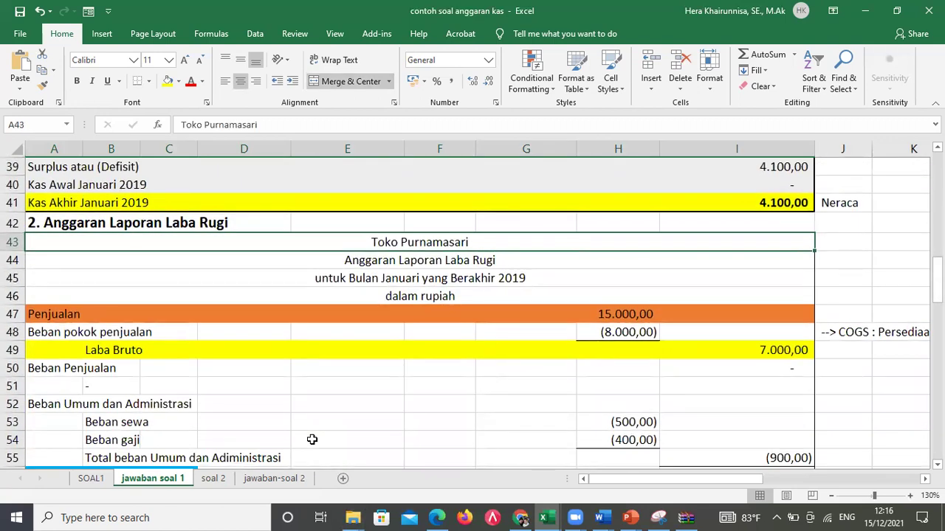
{"action": "key", "text": "Page_Up"}
{"action": "key", "text": "Page_Up"}
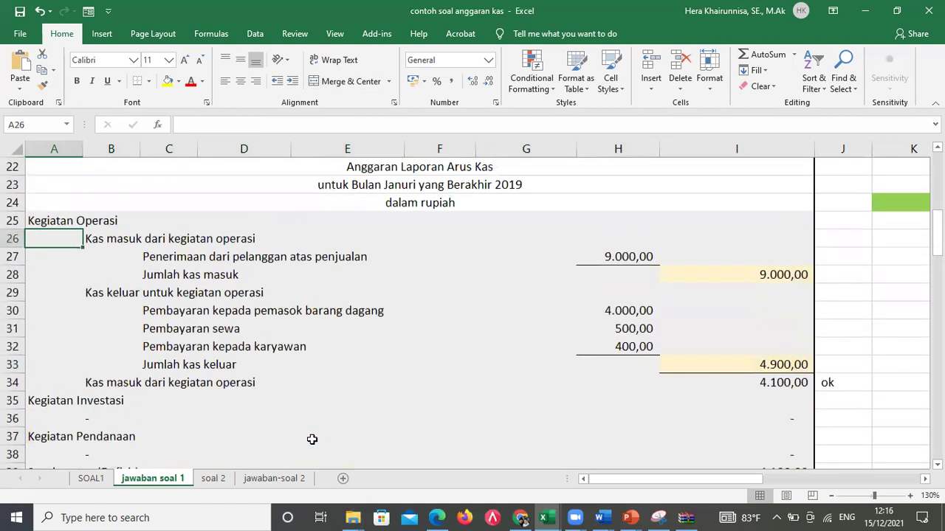
{"action": "scroll", "coordinate": [312, 439], "scroll_direction": "up", "scroll_amount": 2}
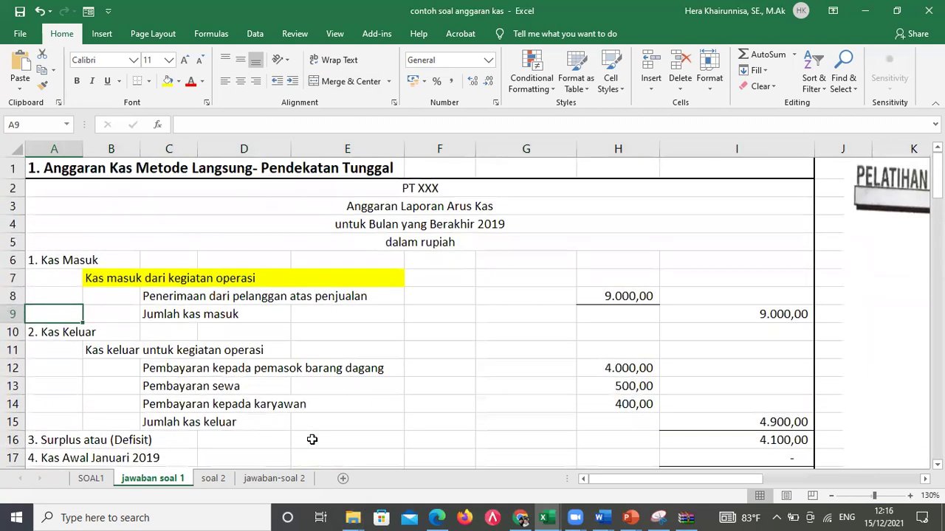
{"action": "key", "text": "Page_Down"}
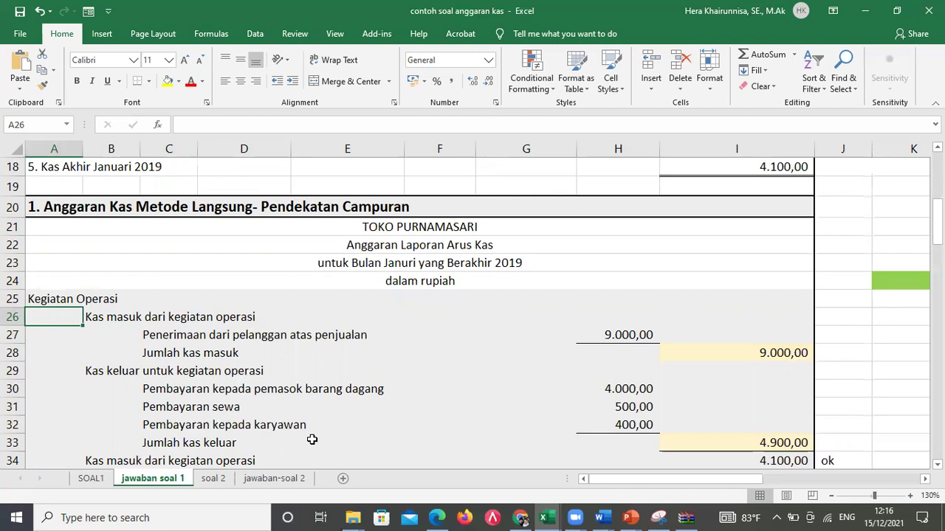
{"action": "key", "text": "Page_Down"}
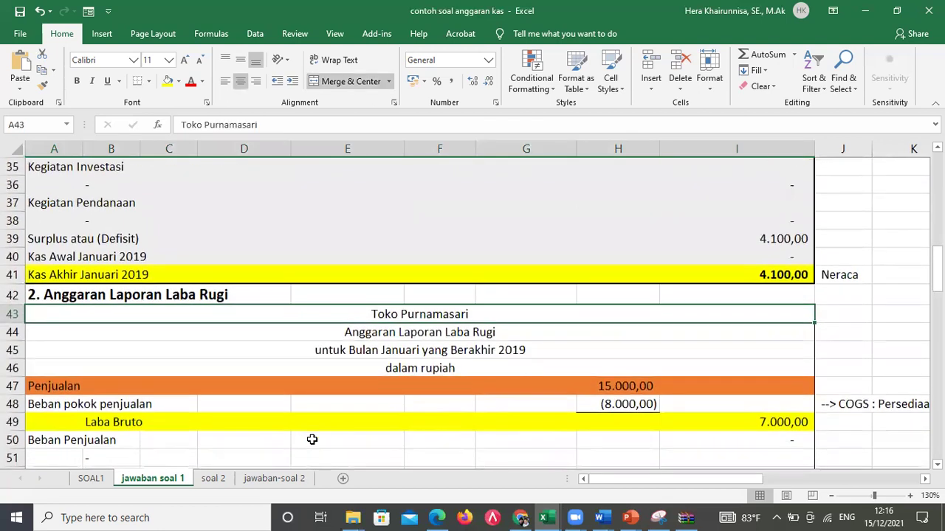
{"action": "key", "text": "Page_Up"}
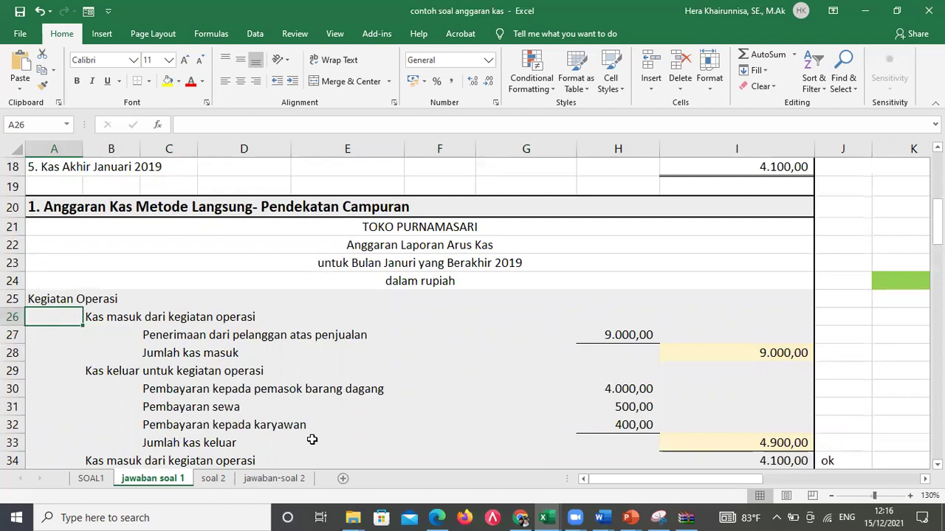
{"action": "key", "text": "Page_Up"}
{"action": "key", "text": "Page_Down"}
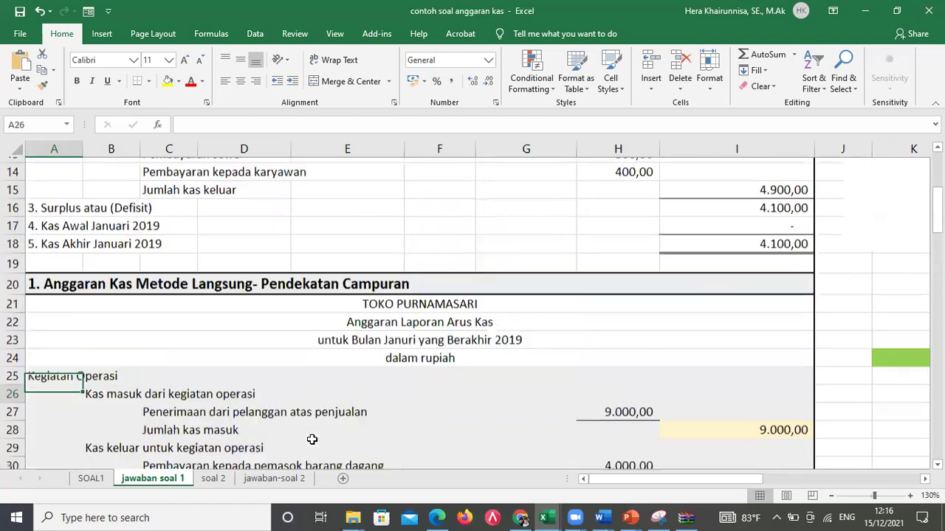
Go through the Anggaran Laporan Laba Rugi on the jawaban soal 1 sheet down to the Laba Bersih line.
{"action": "key", "text": "Down"}
{"action": "key", "text": "Down"}
{"action": "key", "text": "Down"}
{"action": "key", "text": "Down"}
{"action": "key", "text": "Down"}
{"action": "key", "text": "Down"}
{"action": "key", "text": "Down"}
{"action": "key", "text": "Down"}
{"action": "key", "text": "Down"}
{"action": "key", "text": "Down"}
{"action": "key", "text": "Down"}
{"action": "key", "text": "Down"}
{"action": "key", "text": "Down"}
{"action": "key", "text": "Down"}
{"action": "key", "text": "Down"}
{"action": "key", "text": "Down"}
{"action": "key", "text": "Down"}
{"action": "key", "text": "Down"}
{"action": "key", "text": "Down"}
{"action": "key", "text": "Down"}
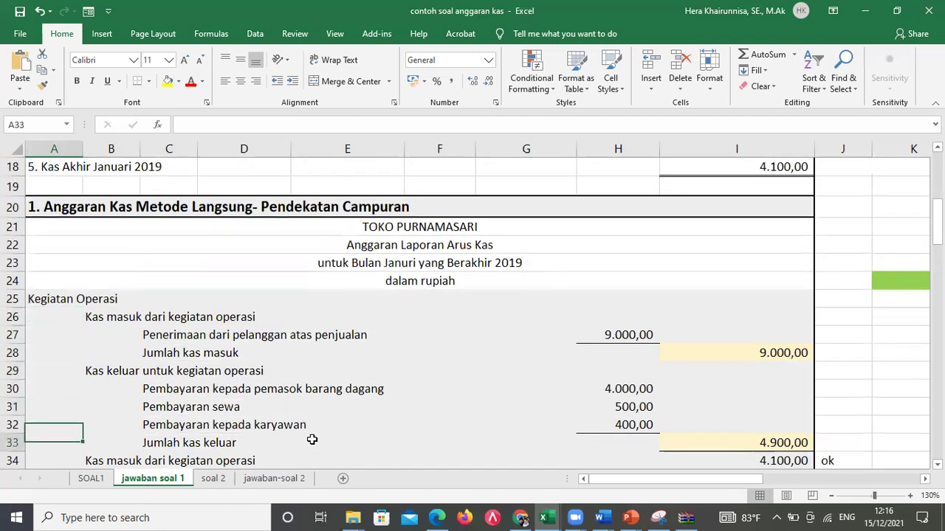
{"action": "key", "text": "Down"}
{"action": "key", "text": "Down"}
{"action": "key", "text": "Down"}
{"action": "key", "text": "Down"}
{"action": "key", "text": "Down"}
{"action": "key", "text": "Down"}
{"action": "key", "text": "Down"}
{"action": "key", "text": "Down"}
{"action": "key", "text": "Down"}
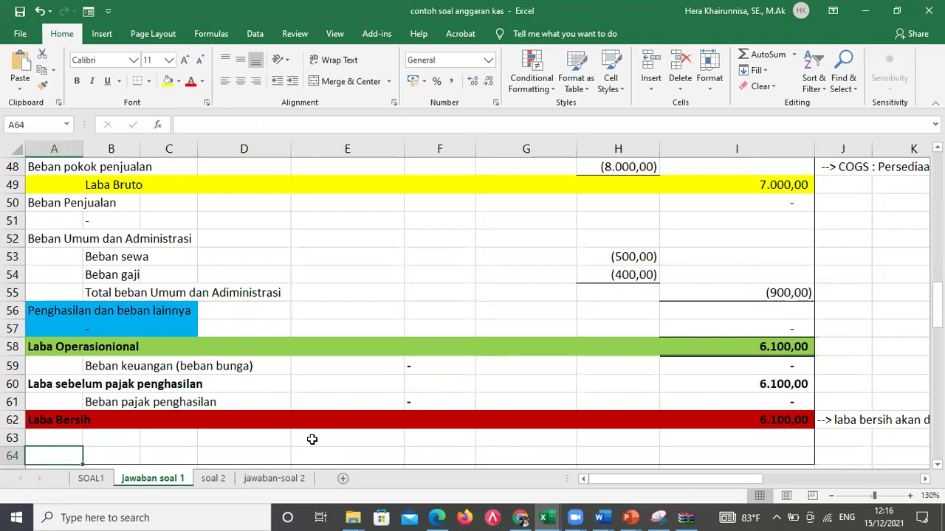
Switch to the jawaban master budget workbook and examine the TAHUN and BULAN columns of the ANGGARAN PENJUALAN table on the Instruksi 1 sheet.
{"action": "mouse_move", "coordinate": [552, 514]}
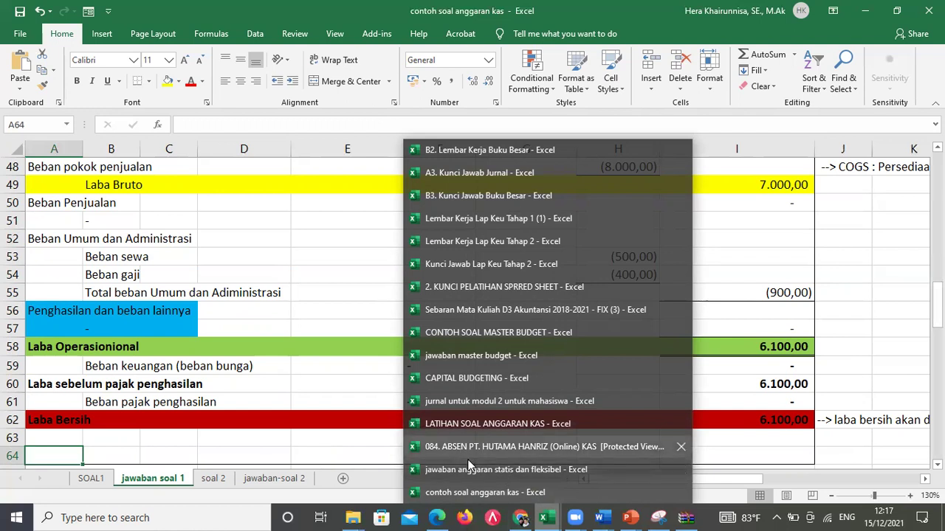
{"action": "left_click", "coordinate": [459, 355]}
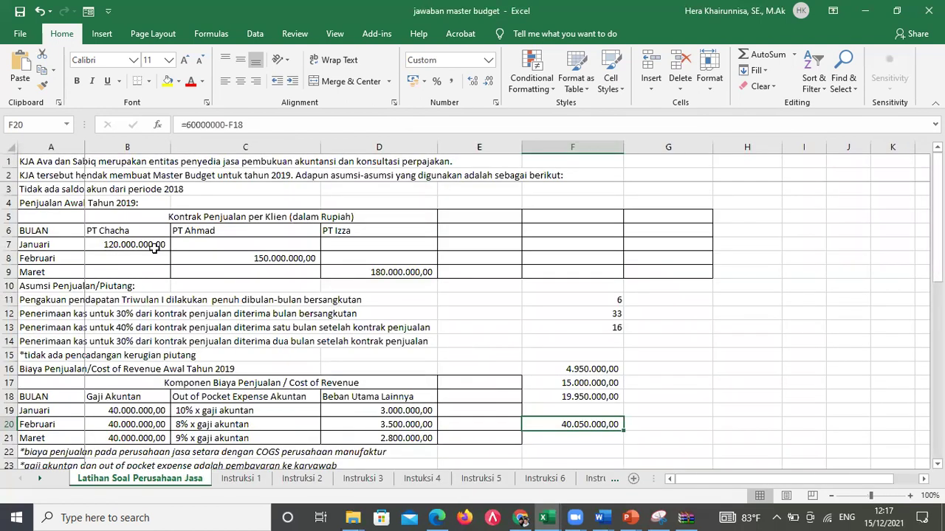
{"action": "left_click", "coordinate": [233, 480]}
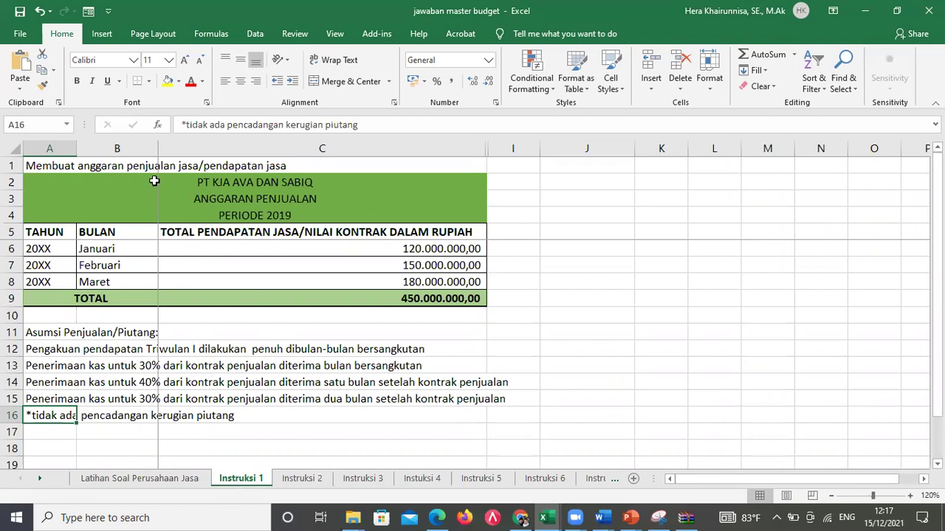
{"action": "left_click_drag", "start_coordinate": [82, 196], "coordinate": [209, 284]}
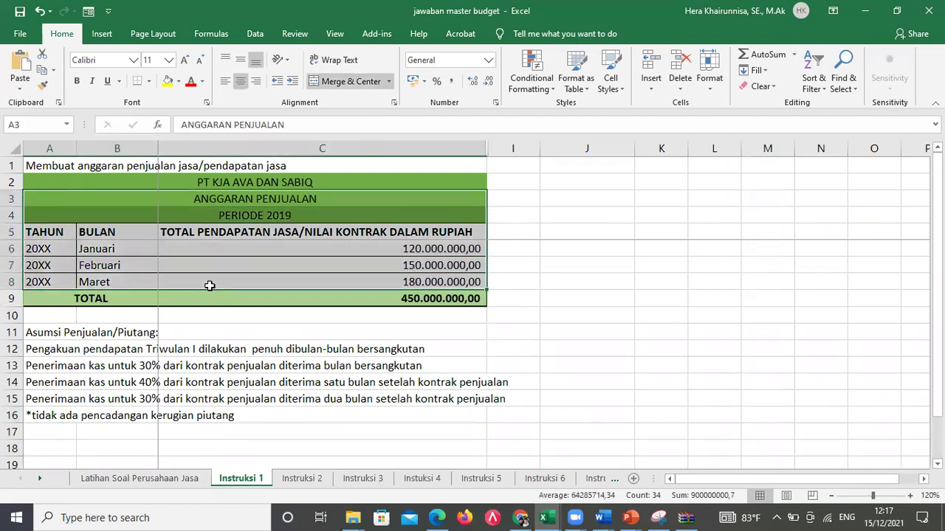
{"action": "left_click_drag", "start_coordinate": [57, 231], "coordinate": [47, 292]}
{"action": "left_click_drag", "start_coordinate": [110, 232], "coordinate": [113, 285]}
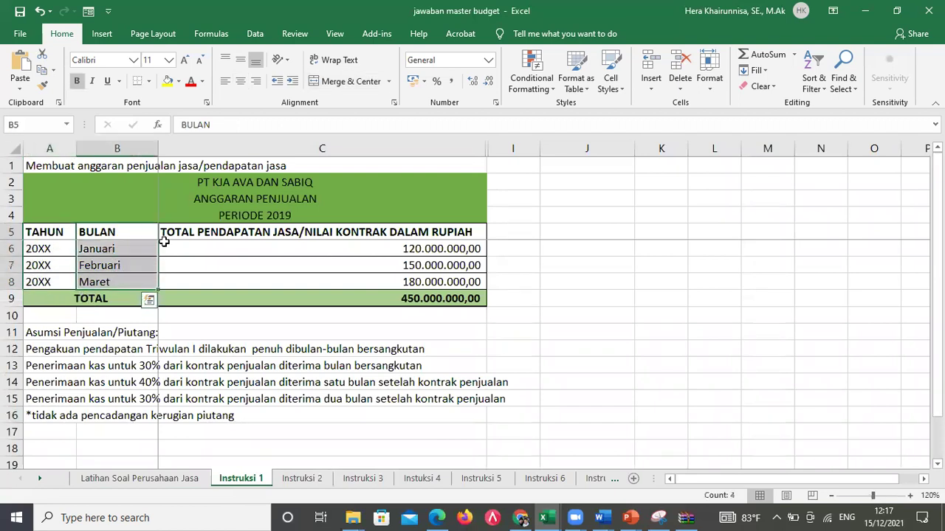
Examine the contract value column on the Instruksi 1 sheet and the monthly cash receipts schedule on the Instruksi 2 sheet.
{"action": "left_click_drag", "start_coordinate": [185, 231], "coordinate": [189, 286]}
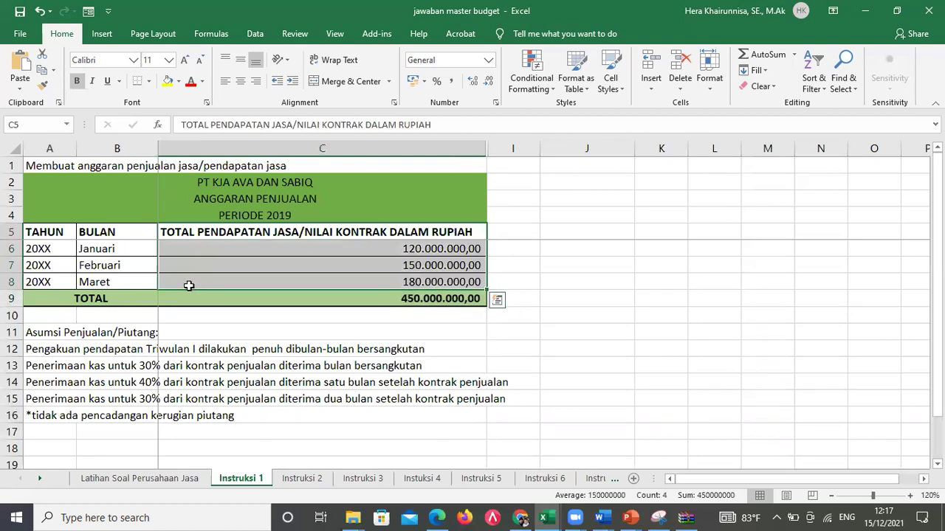
{"action": "left_click", "coordinate": [286, 481]}
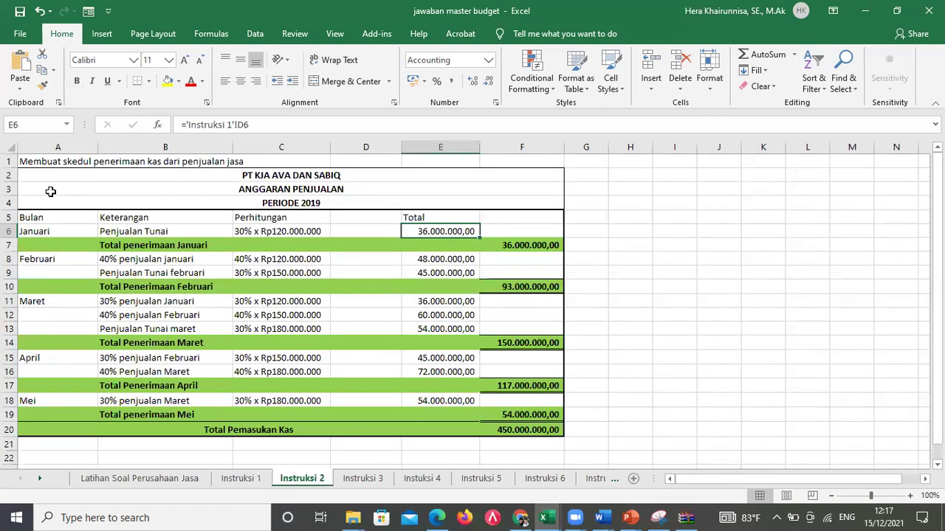
{"action": "left_click_drag", "start_coordinate": [50, 173], "coordinate": [355, 402]}
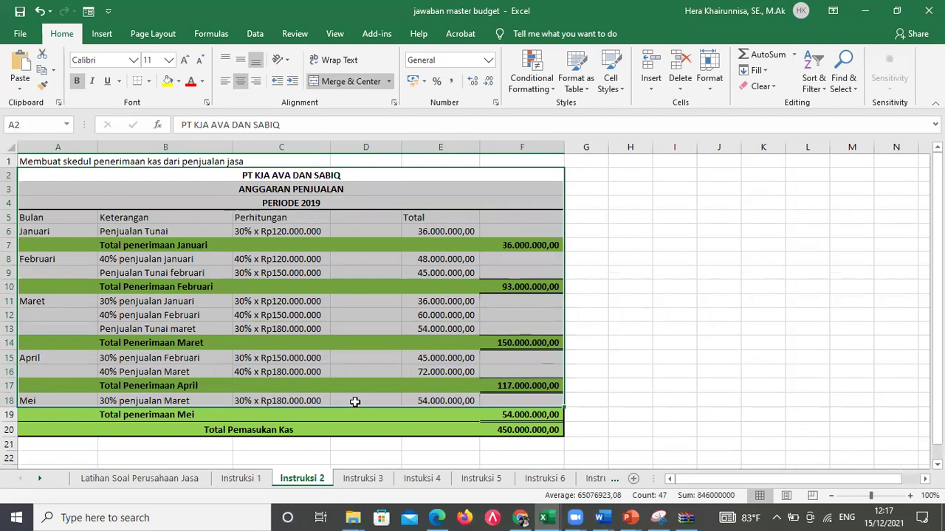
Review the Anggaran Piutang on the Instruksi 3 sheet and the Komponen Biaya Penjualan / Cost of Revenue table on the Instuksi 4 sheet.
{"action": "left_click", "coordinate": [360, 480]}
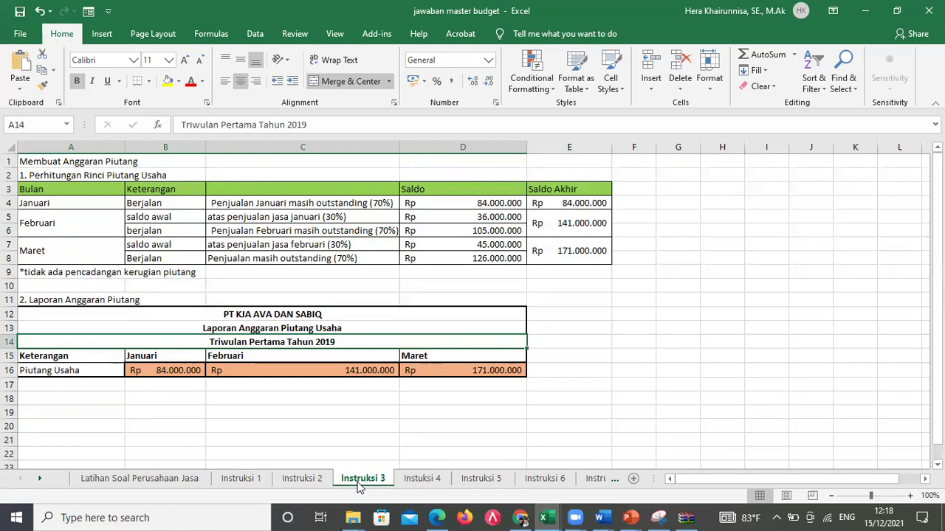
{"action": "left_click", "coordinate": [418, 481]}
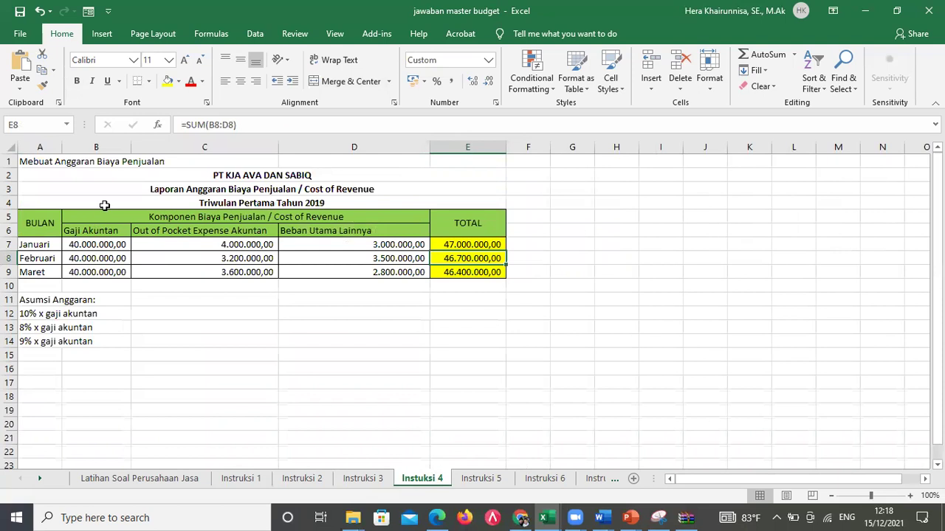
{"action": "left_click", "coordinate": [122, 183]}
{"action": "left_click_drag", "start_coordinate": [122, 183], "coordinate": [417, 263]}
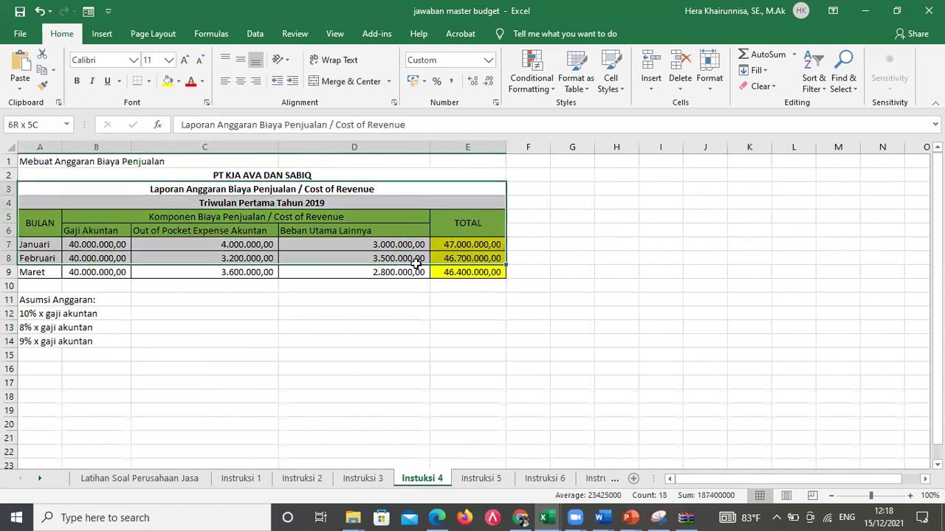
{"action": "left_click", "coordinate": [305, 214]}
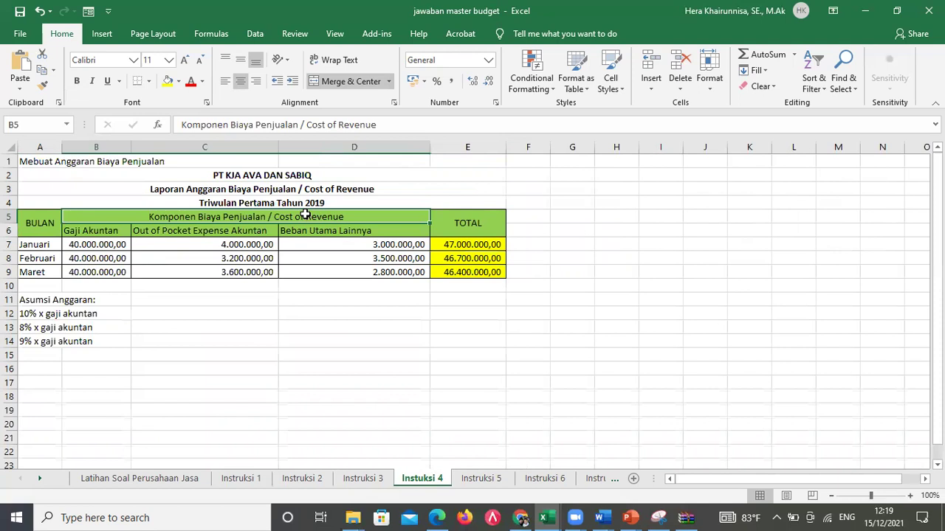
Inspect the formula behind the Januari TOTAL in the cost of revenue budget and leave it unedited.
{"action": "left_click", "coordinate": [457, 244]}
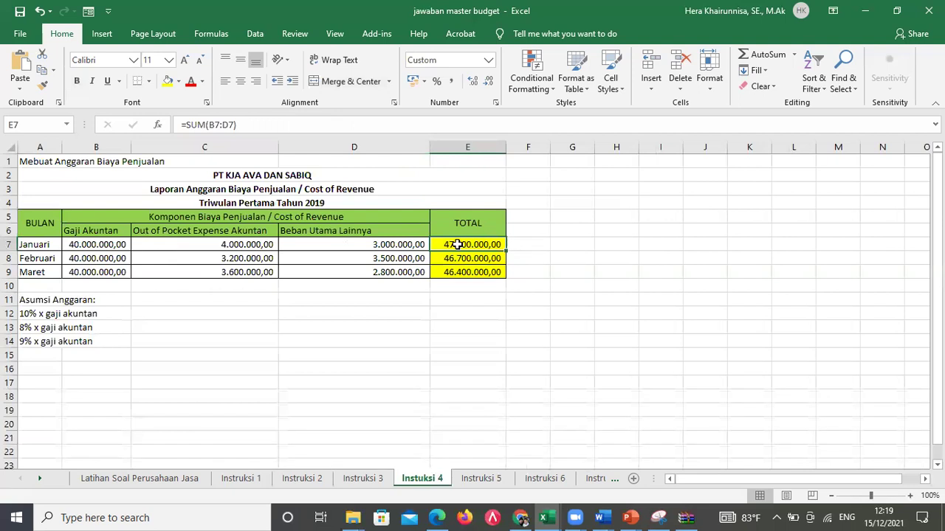
{"action": "double_click", "coordinate": [457, 244]}
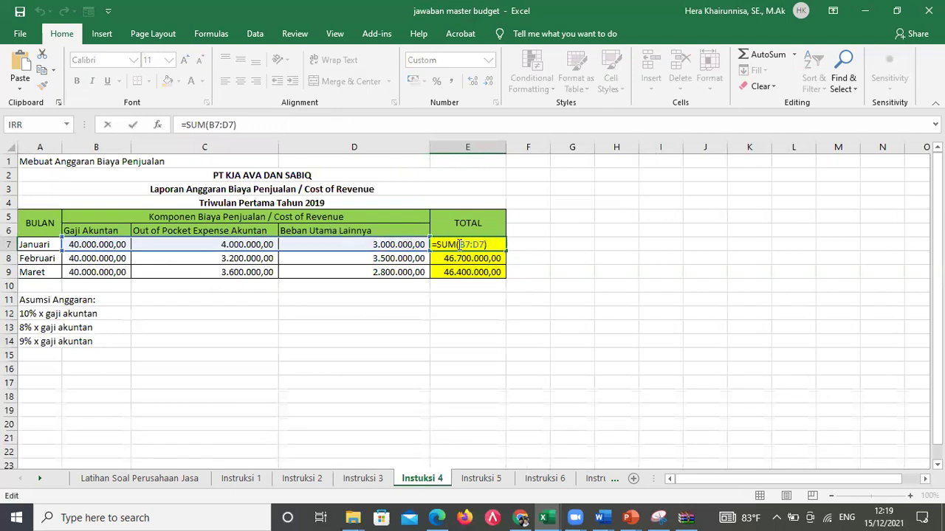
{"action": "key", "text": "Escape"}
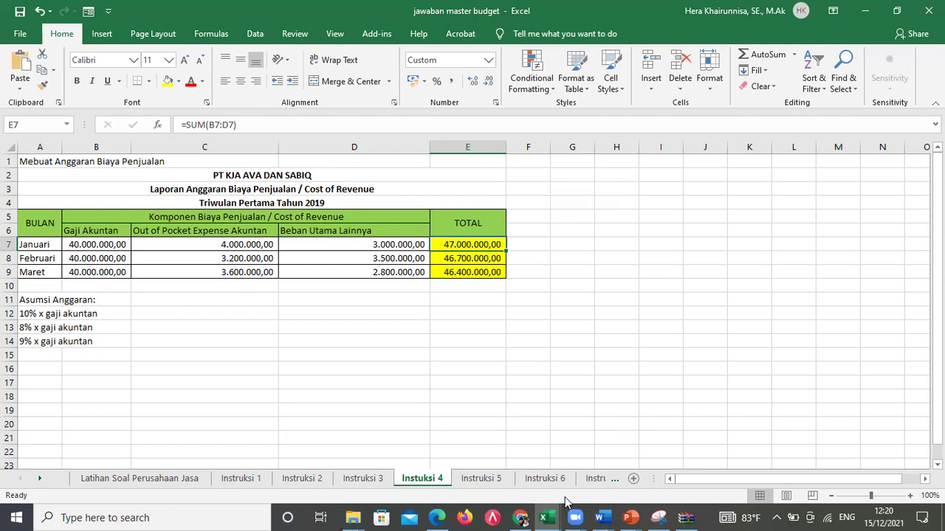
Examine the three months of the SKEDUL GROSS PROFIT on the Instruksi 5 sheet and open the Laithan Soal Perusahaan Manuf sheet.
{"action": "left_click", "coordinate": [470, 483]}
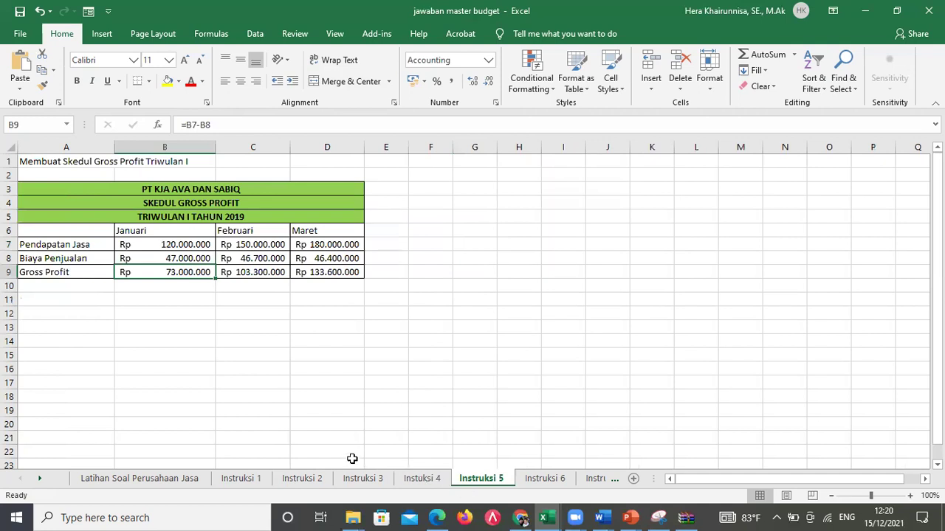
{"action": "left_click_drag", "start_coordinate": [164, 243], "coordinate": [348, 286]}
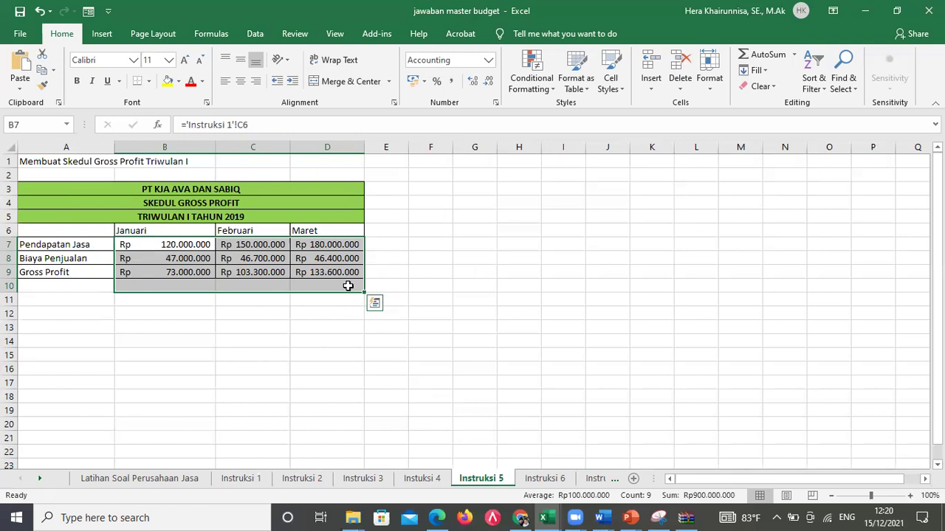
{"action": "left_click", "coordinate": [599, 484]}
{"action": "left_click", "coordinate": [587, 481]}
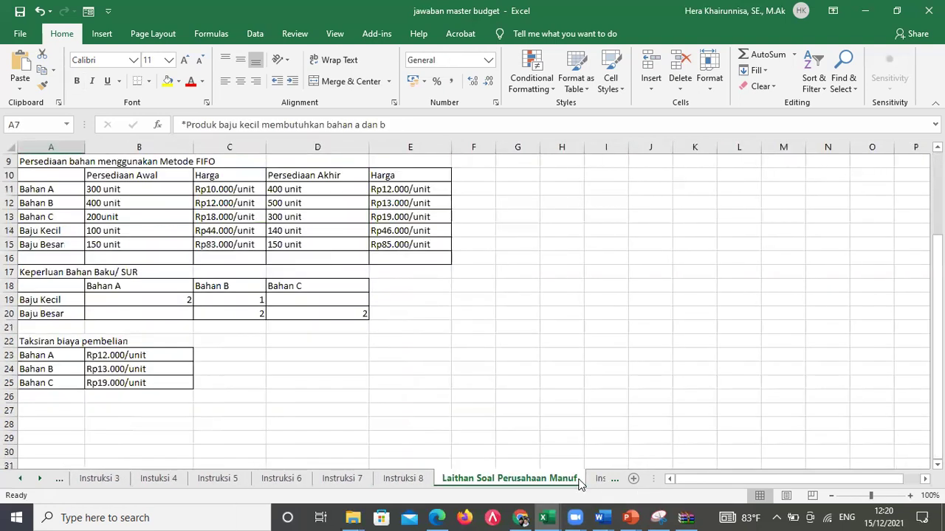
Go through the sales budget by product and location on the Instruksi 9 sheet, covering the sales regions and the Produk baju kecil columns.
{"action": "left_click", "coordinate": [597, 479]}
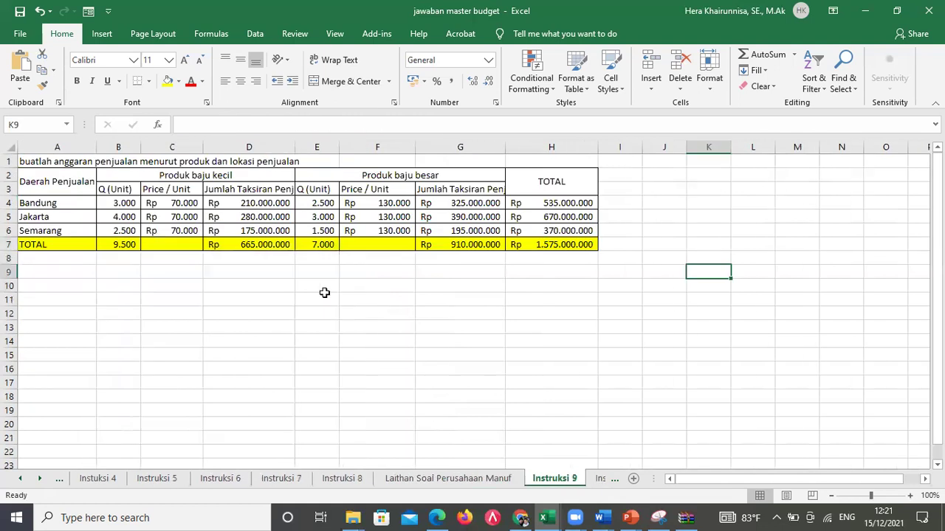
{"action": "left_click", "coordinate": [179, 191]}
{"action": "key", "text": "Up"}
{"action": "key", "text": "Up"}
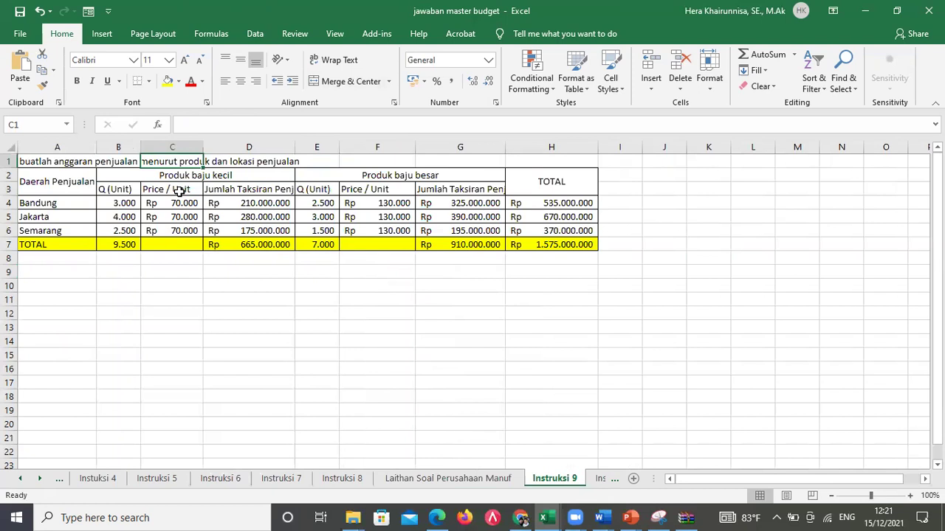
{"action": "key", "text": "Left"}
{"action": "key", "text": "Left"}
{"action": "key", "text": "Down"}
{"action": "key", "text": "Down"}
{"action": "key", "text": "Down"}
{"action": "key", "text": "Down"}
{"action": "key", "text": "Down"}
{"action": "key", "text": "Down"}
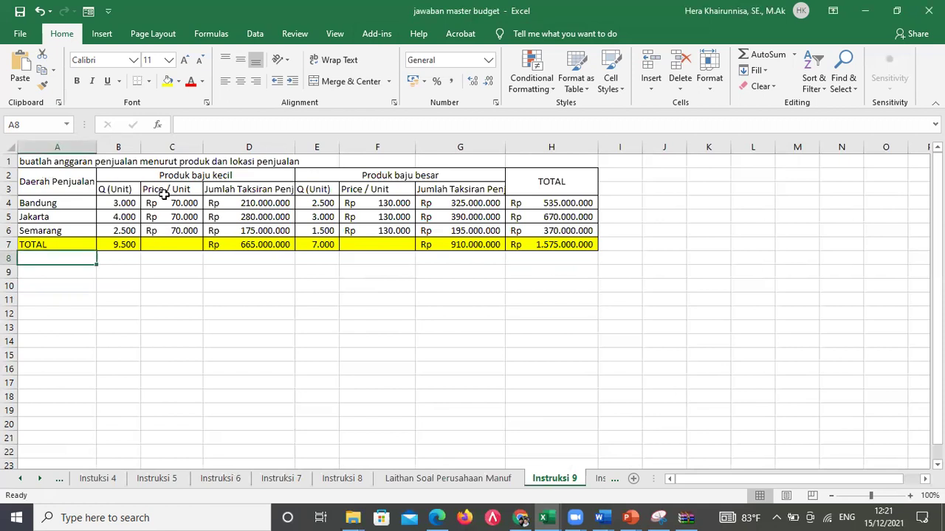
{"action": "left_click_drag", "start_coordinate": [160, 177], "coordinate": [247, 203]}
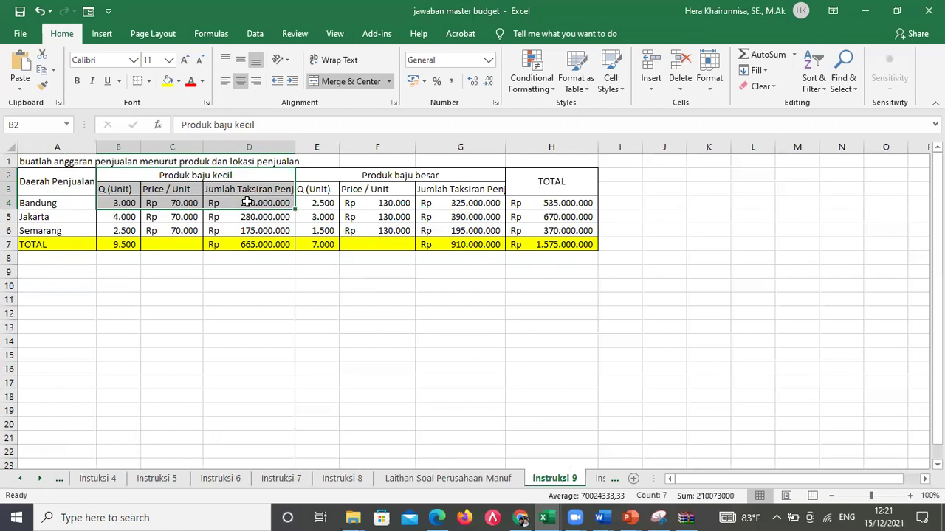
{"action": "left_click", "coordinate": [186, 189]}
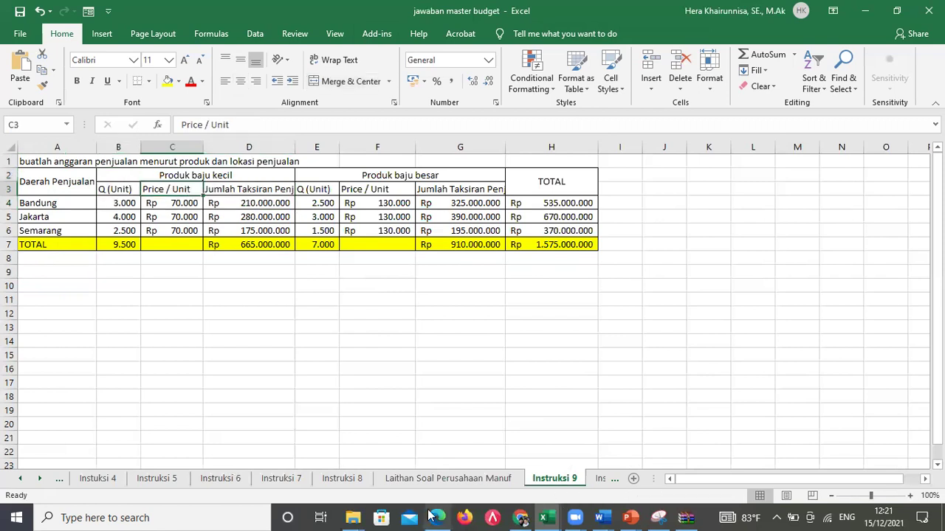
Check the Baju Kecil Rencana and Persediaan akhir entries in the production budget on the Instruksi 10 sheet.
{"action": "left_click", "coordinate": [599, 480]}
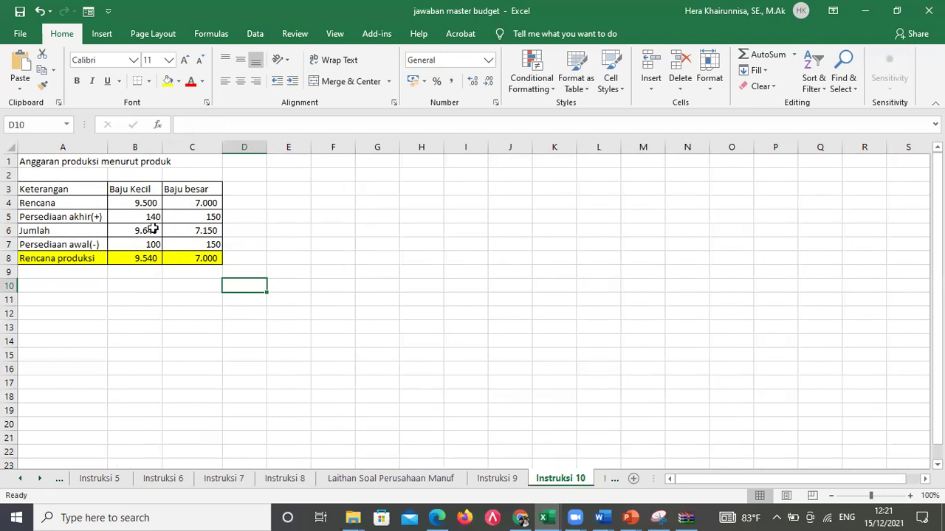
{"action": "left_click", "coordinate": [121, 203]}
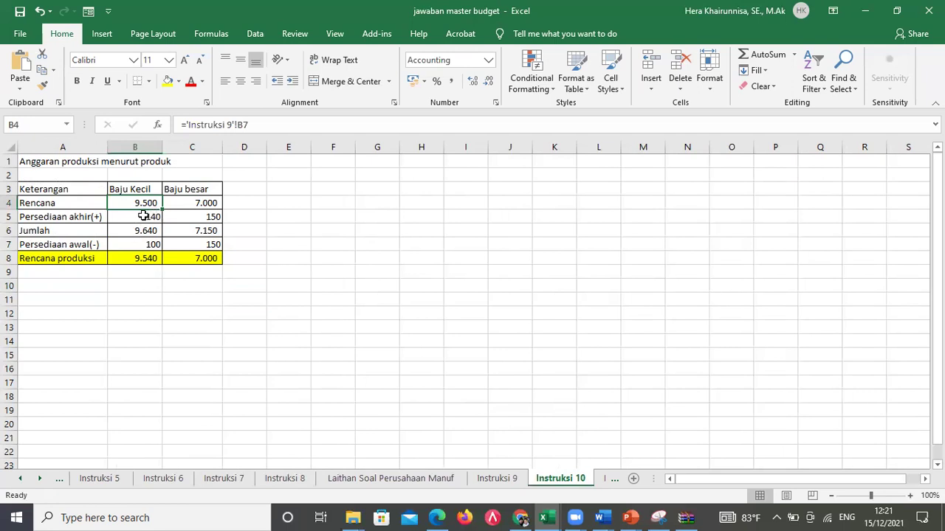
{"action": "left_click", "coordinate": [143, 215]}
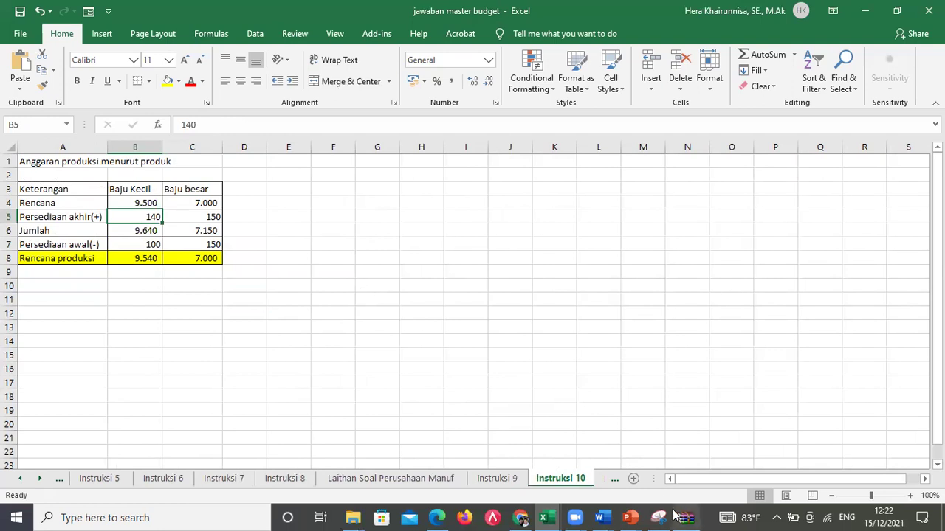
View the raw material requirements on the Instruksi 11 sheet and check the source of Bahan A's Kebutuhan on the Instruksi 12 sheet.
{"action": "left_click", "coordinate": [605, 480]}
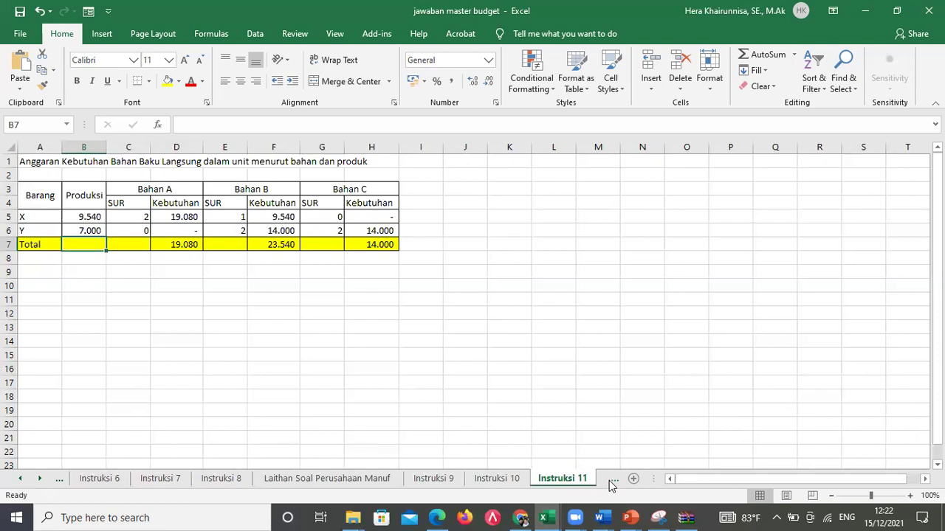
{"action": "left_click", "coordinate": [609, 481]}
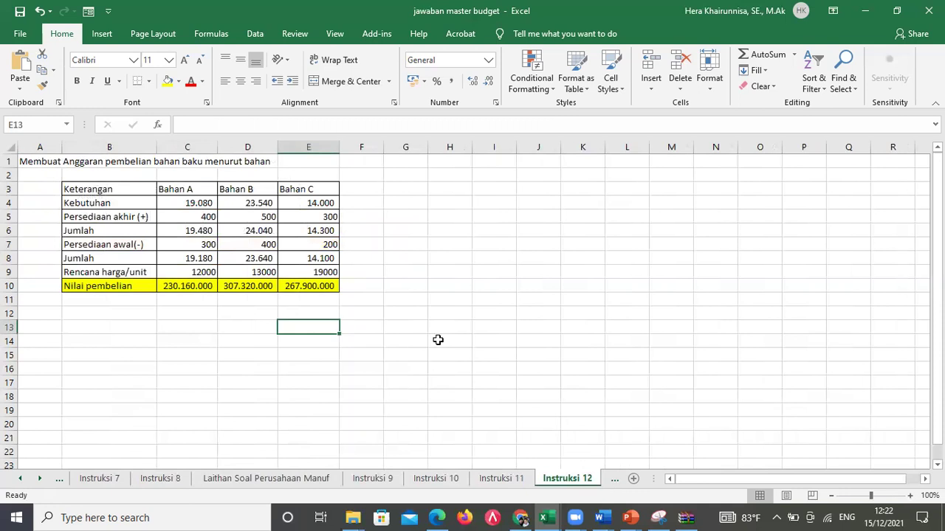
{"action": "left_click", "coordinate": [179, 204]}
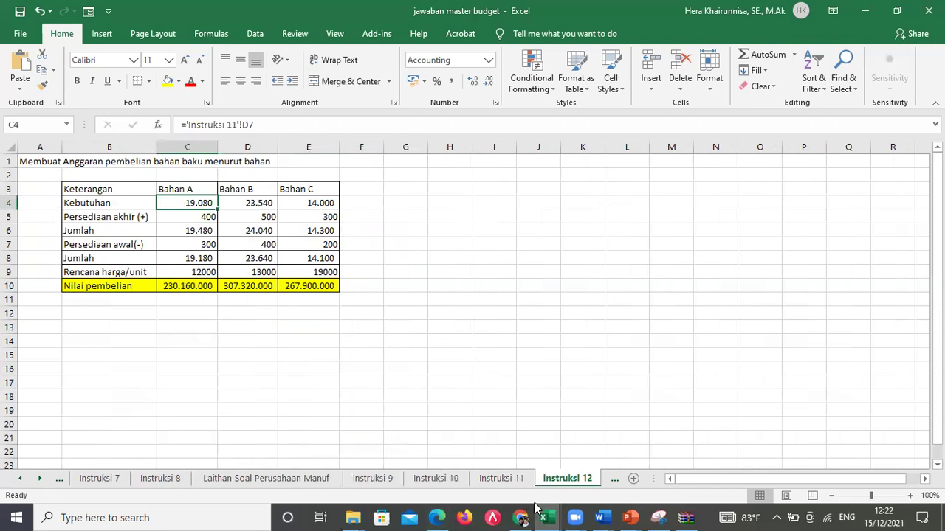
Return to the Instruksi 11 sheet and examine the Bahan A, Bahan B and Bahan C columns and their Total row.
{"action": "left_click", "coordinate": [513, 480]}
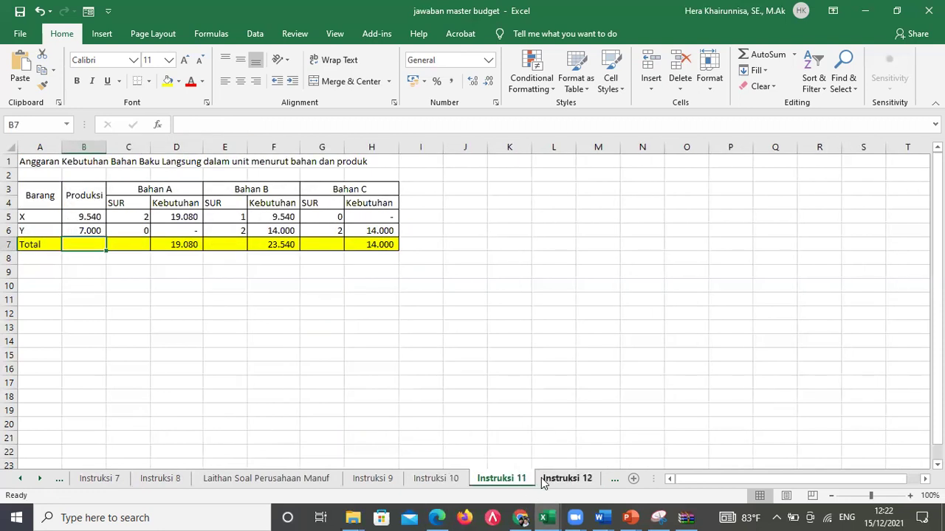
{"action": "left_click_drag", "start_coordinate": [184, 189], "coordinate": [361, 238]}
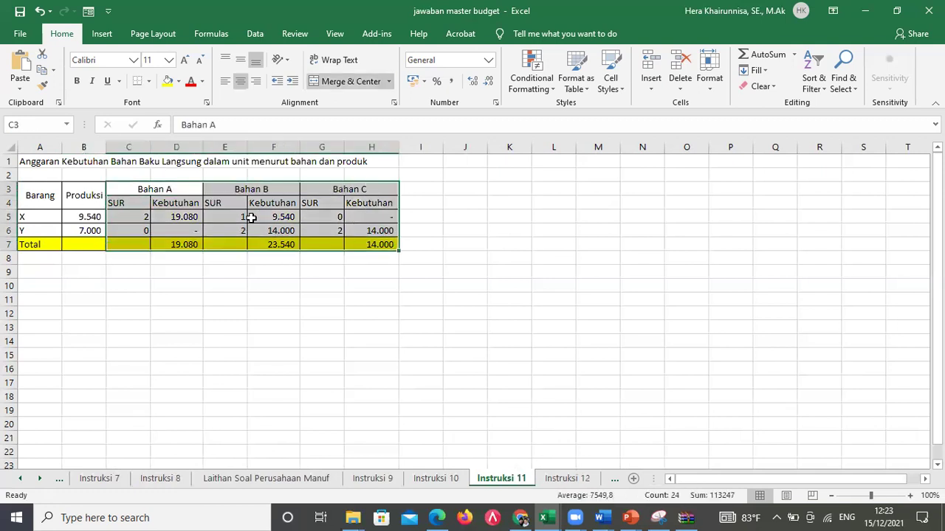
{"action": "left_click", "coordinate": [175, 191]}
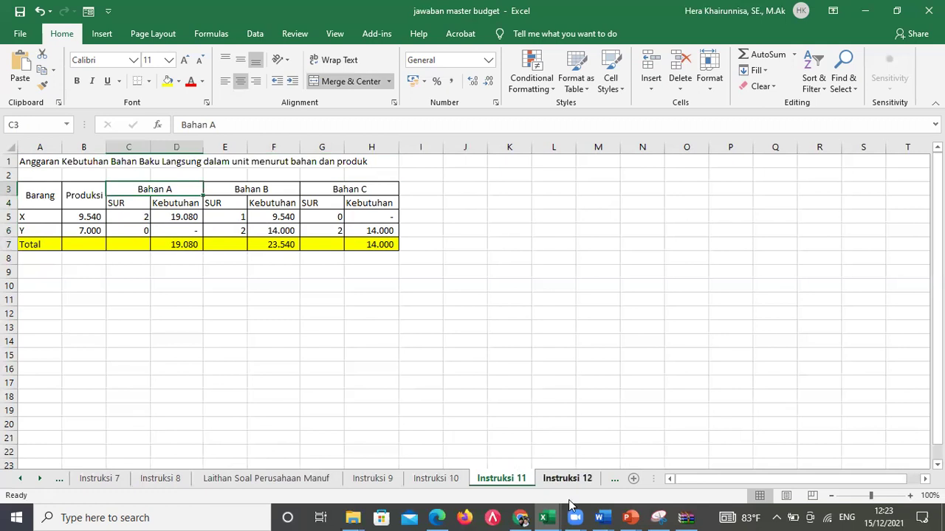
{"action": "left_click_drag", "start_coordinate": [181, 244], "coordinate": [418, 261]}
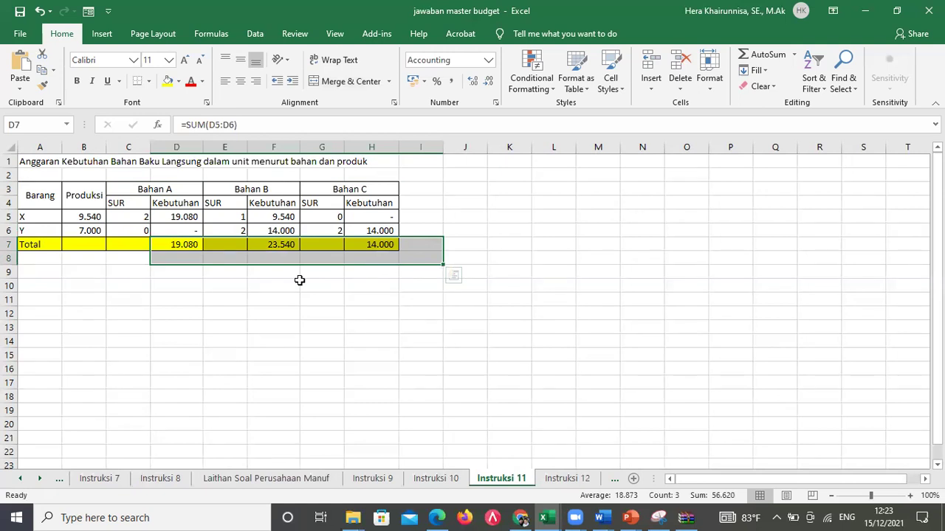
Go back to the Instruksi 12 purchase budget and follow the Bahan A rows from Kebutuhan to the Jumlah after Persediaan awal.
{"action": "left_click", "coordinate": [562, 478]}
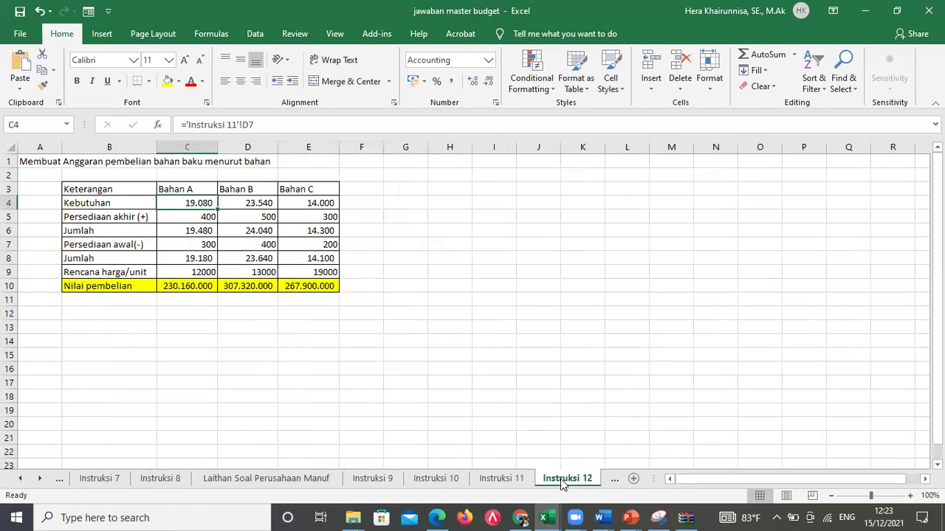
{"action": "key", "text": "Down"}
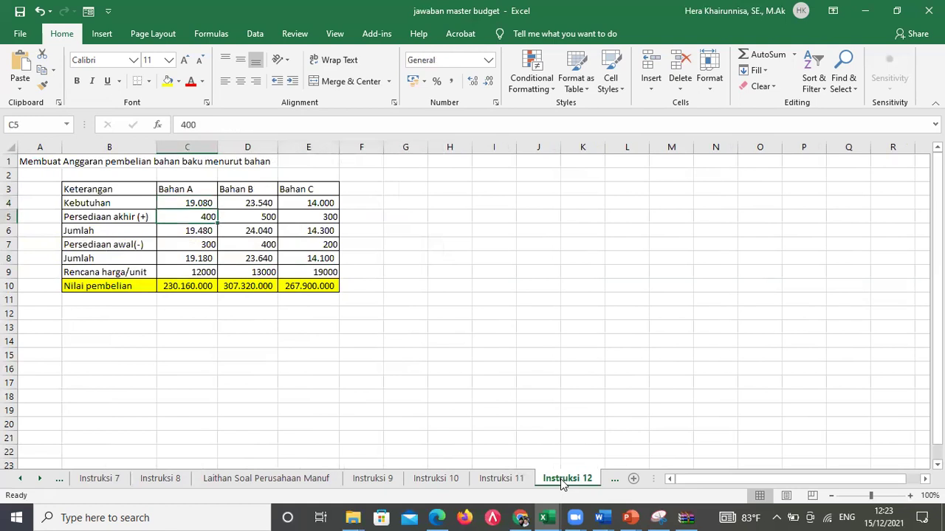
{"action": "key", "text": "Down"}
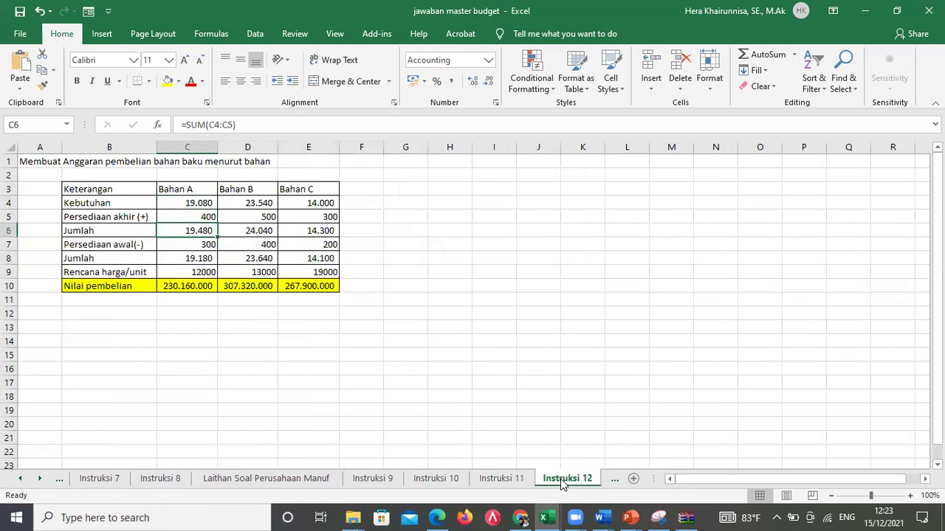
{"action": "key", "text": "Down"}
{"action": "key", "text": "Down"}
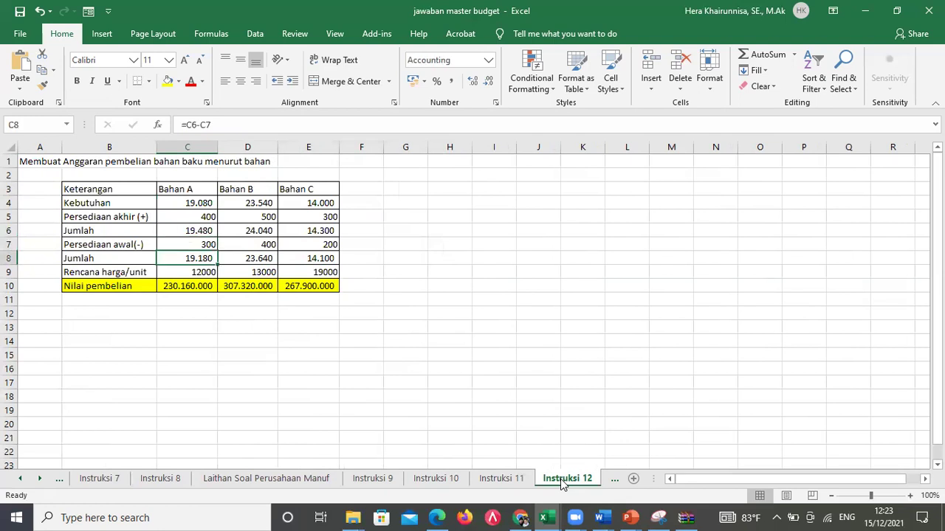
Look across the second Jumlah row of the purchase budget and proceed to Bahan A's Rencana harga/unit.
{"action": "key", "text": "Left"}
{"action": "key", "text": "Right"}
{"action": "key", "text": "Right"}
{"action": "key", "text": "Right"}
{"action": "key", "text": "Right"}
{"action": "key", "text": "Right"}
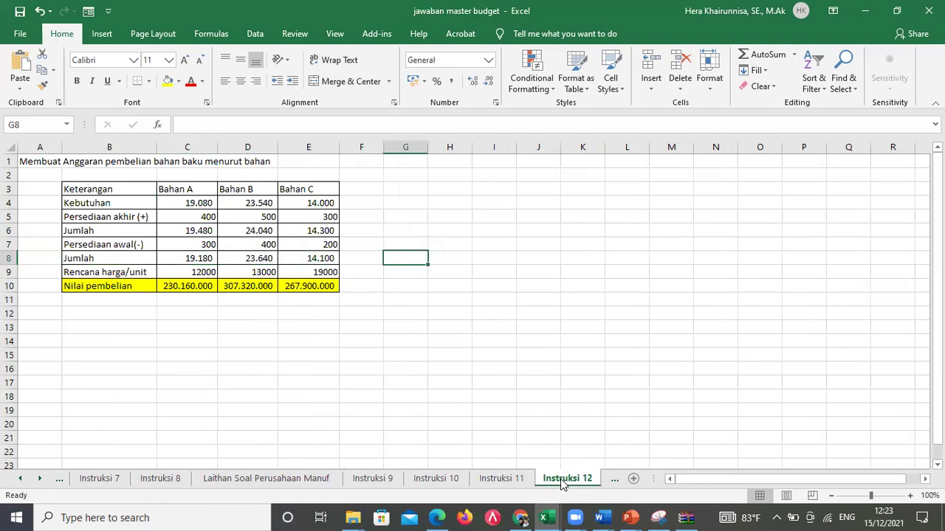
{"action": "key", "text": "Left"}
{"action": "key", "text": "Left"}
{"action": "key", "text": "Left"}
{"action": "key", "text": "Left"}
{"action": "key", "text": "Left"}
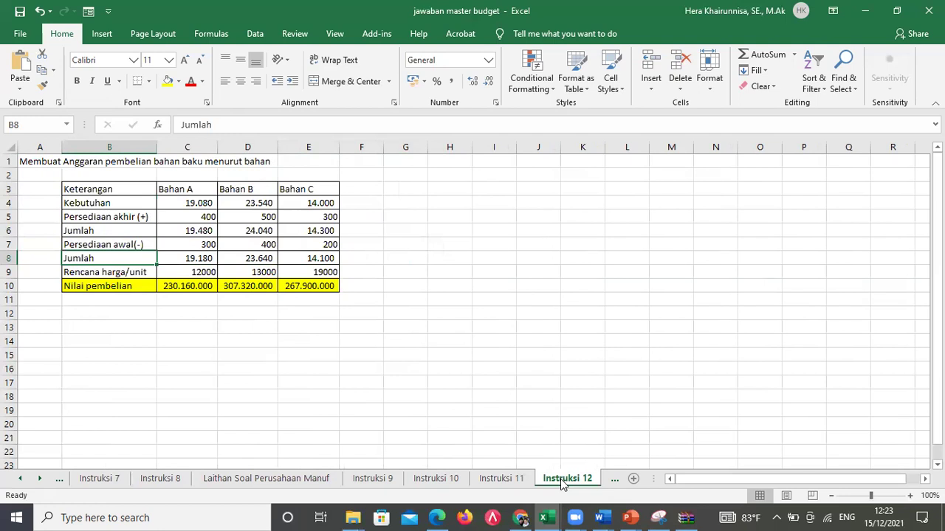
{"action": "key", "text": "Right"}
{"action": "key", "text": "Down"}
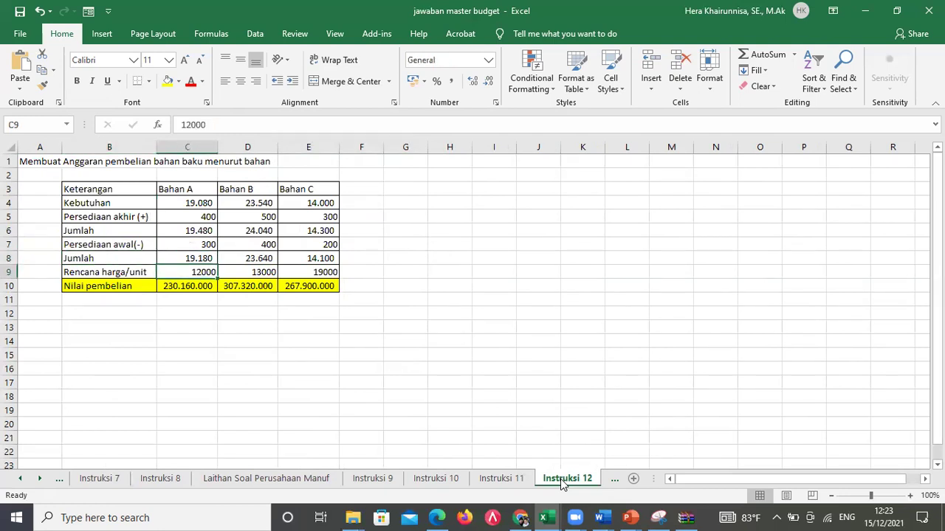
View the sheet after Instruksi 12, and switch to the Contoh Soal sheet of the CAPITAL BUDGETING workbook.
{"action": "left_click", "coordinate": [612, 479]}
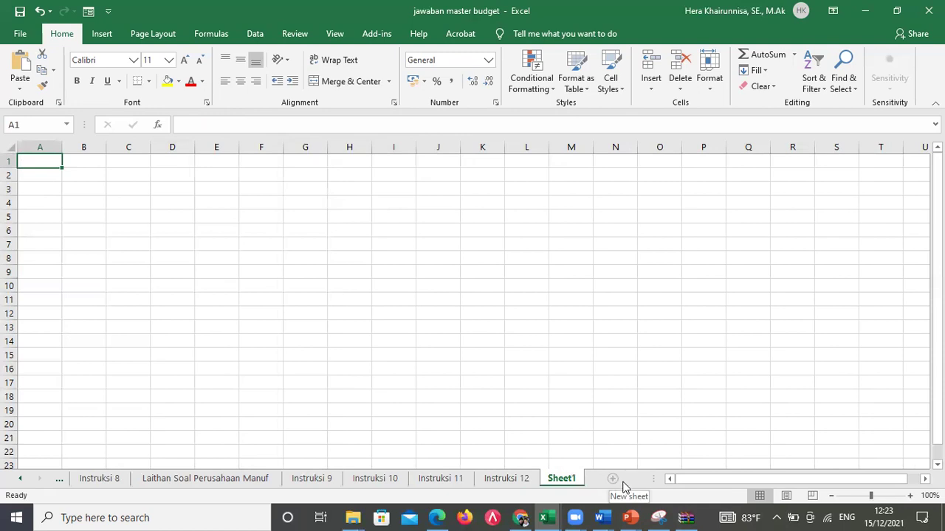
{"action": "mouse_move", "coordinate": [544, 517]}
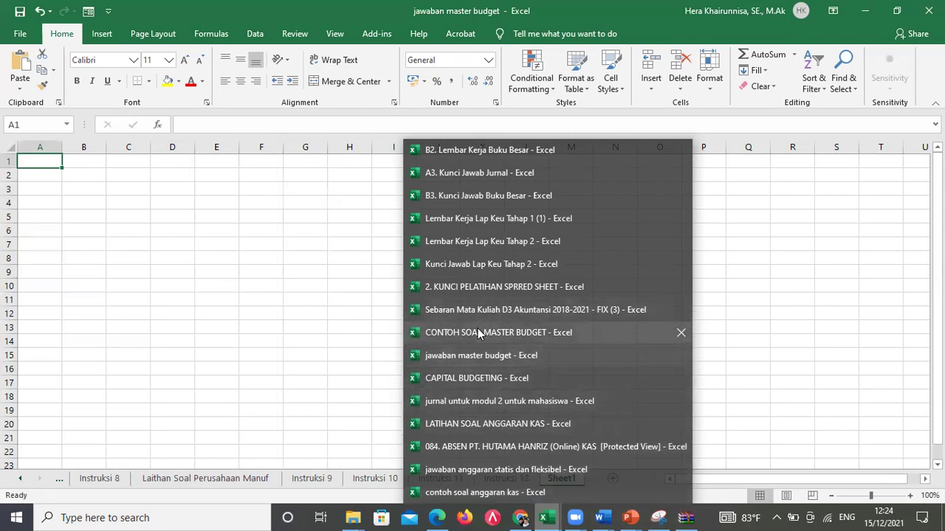
{"action": "left_click", "coordinate": [496, 383]}
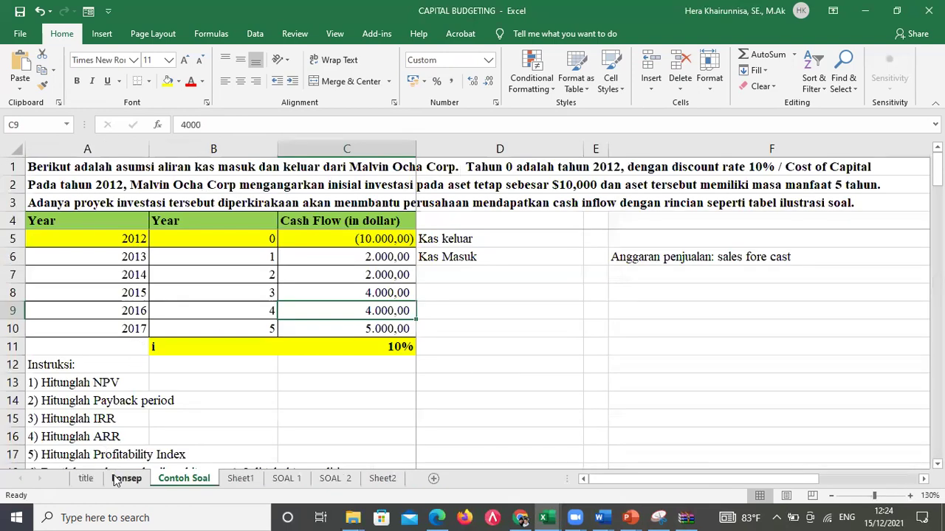
{"action": "left_click", "coordinate": [256, 268]}
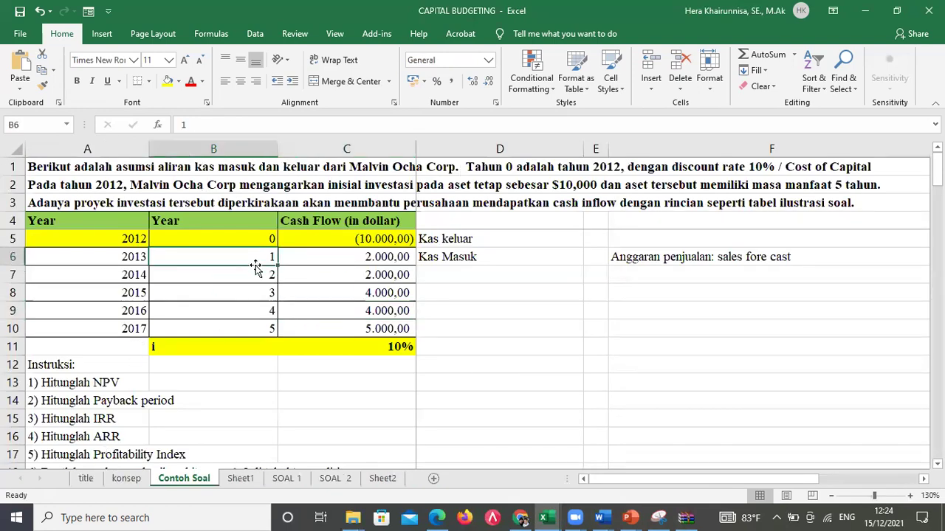
Look over the 1) Menghitung NPV section of the capital budgeting example and its PV 1 to PV 5 rows.
{"action": "scroll", "coordinate": [255, 267], "scroll_direction": "down", "scroll_amount": 4}
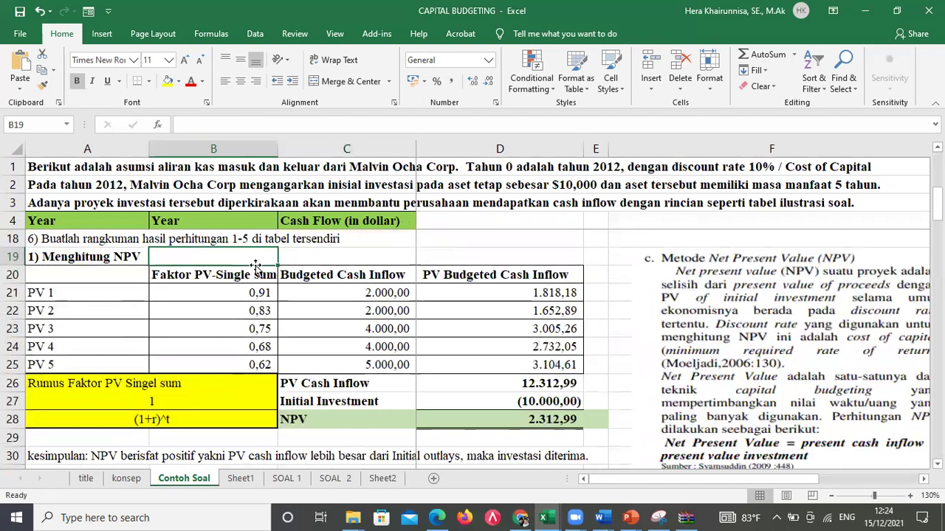
{"action": "scroll", "coordinate": [256, 267], "scroll_direction": "up", "scroll_amount": 4}
{"action": "scroll", "coordinate": [256, 267], "scroll_direction": "up", "scroll_amount": 1}
{"action": "scroll", "coordinate": [255, 267], "scroll_direction": "down", "scroll_amount": 4}
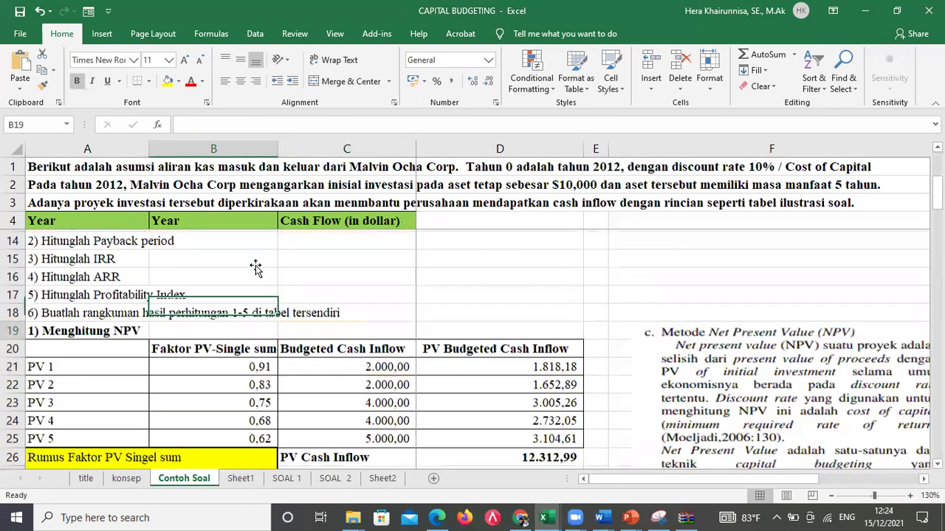
{"action": "left_click", "coordinate": [256, 264]}
{"action": "key", "text": "Left"}
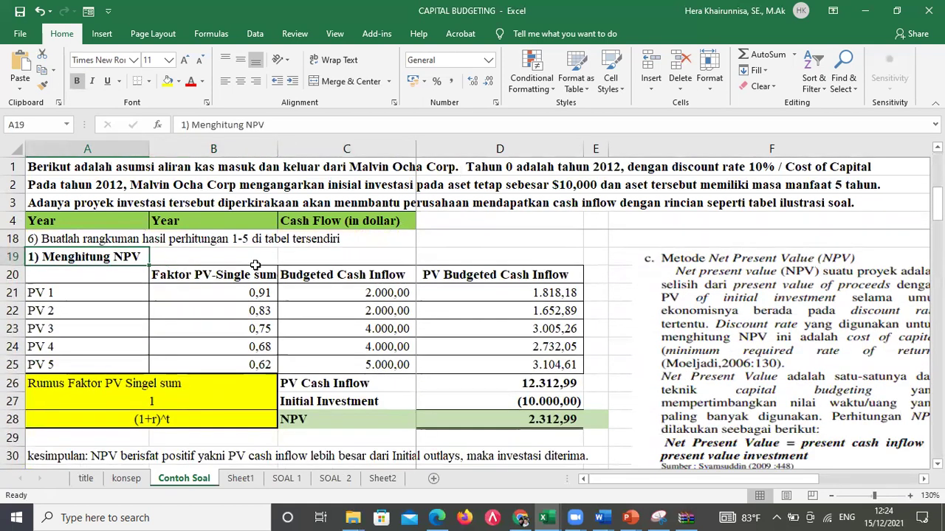
{"action": "key", "text": "Down"}
{"action": "key", "text": "Down"}
{"action": "key", "text": "Down"}
{"action": "key", "text": "Down"}
{"action": "key", "text": "Down"}
{"action": "key", "text": "Up"}
{"action": "key", "text": "Up"}
{"action": "key", "text": "Up"}
{"action": "key", "text": "Up"}
{"action": "key", "text": "Up"}
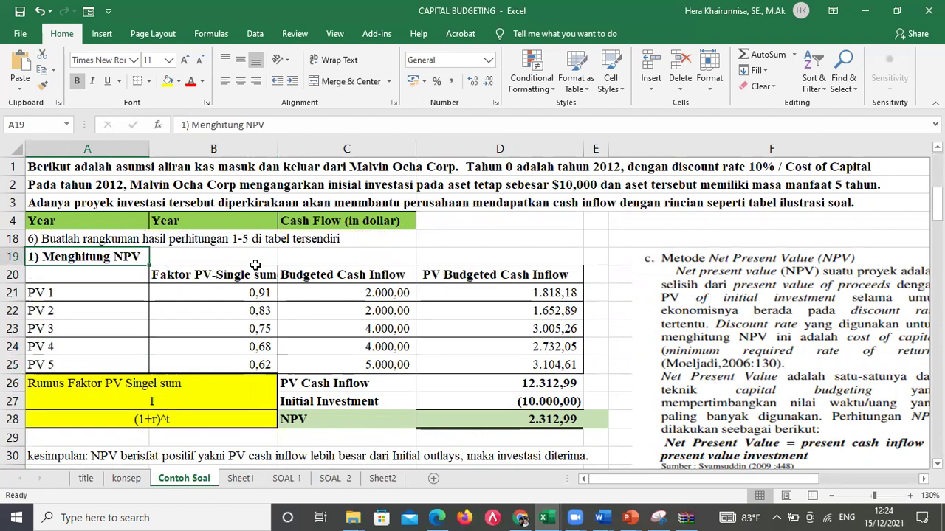
Page through the remaining calculations, from Payback Period and IRR down to the Profitability Index section.
{"action": "key", "text": "Down"}
{"action": "key", "text": "Down"}
{"action": "key", "text": "Down"}
{"action": "key", "text": "Down"}
{"action": "key", "text": "Down"}
{"action": "key", "text": "Down"}
{"action": "key", "text": "Down"}
{"action": "key", "text": "Down"}
{"action": "key", "text": "Down"}
{"action": "key", "text": "Down"}
{"action": "key", "text": "Down"}
{"action": "key", "text": "Down"}
{"action": "key", "text": "Down"}
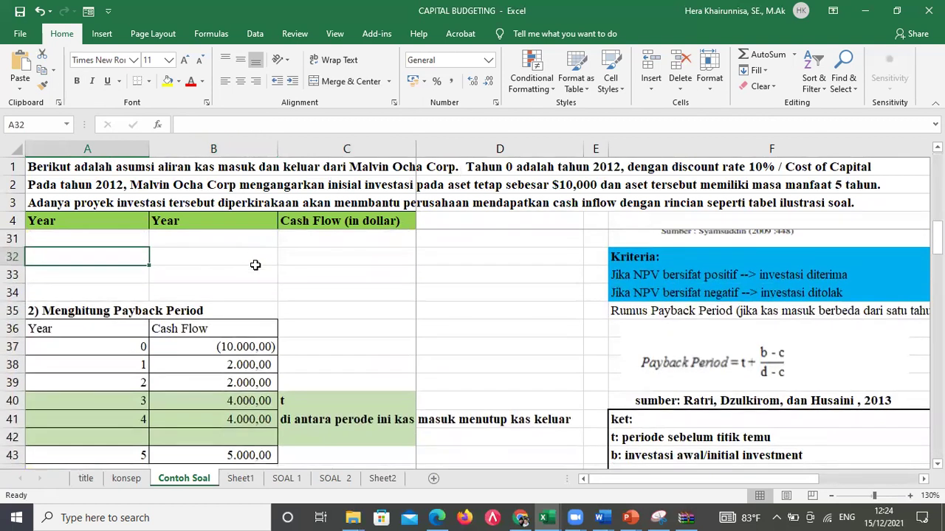
{"action": "key", "text": "Page_Down"}
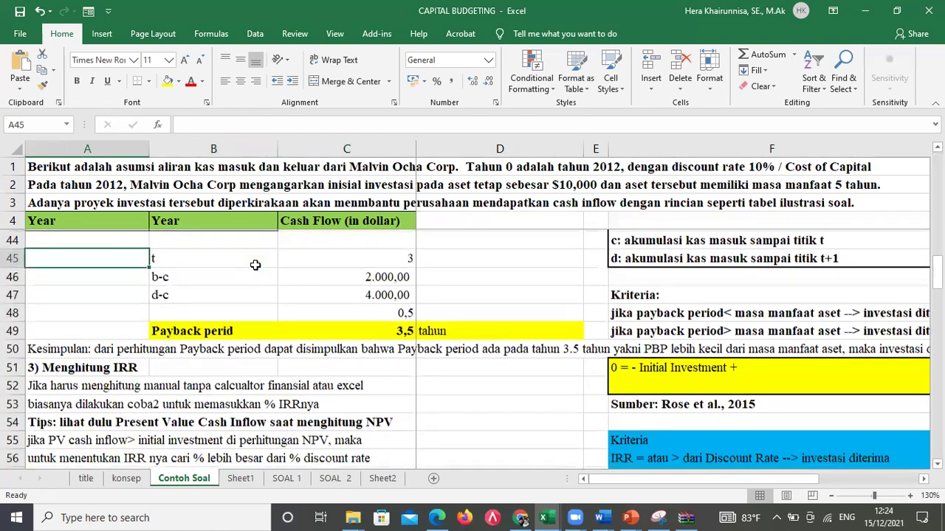
{"action": "key", "text": "Page_Down"}
{"action": "key", "text": "Page_Up"}
{"action": "key", "text": "Page_Down"}
{"action": "key", "text": "Page_Down"}
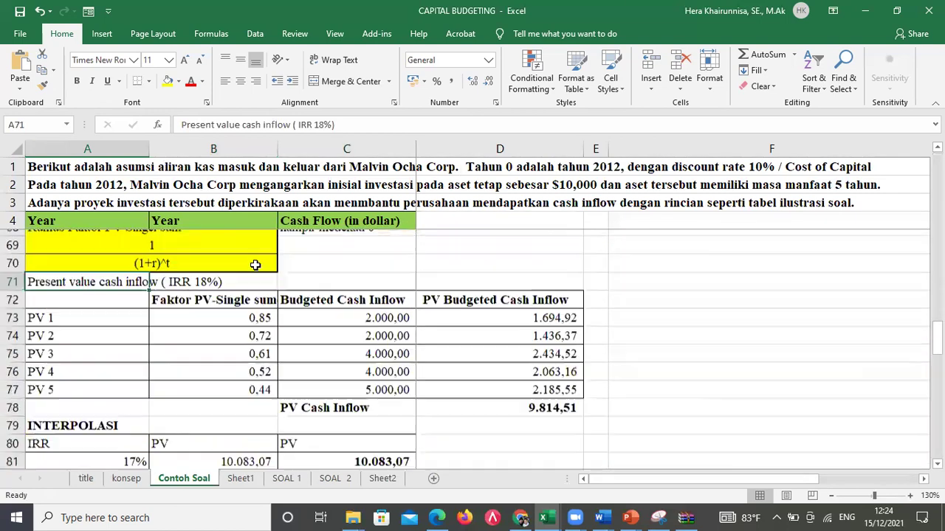
{"action": "key", "text": "Page_Down"}
{"action": "key", "text": "Page_Down"}
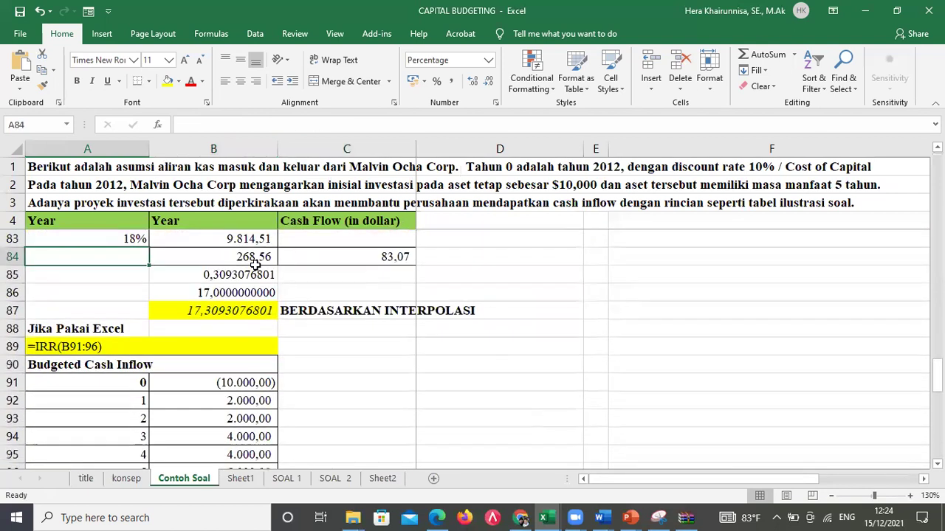
{"action": "key", "text": "Page_Down"}
{"action": "key", "text": "Page_Down"}
{"action": "key", "text": "Page_Up"}
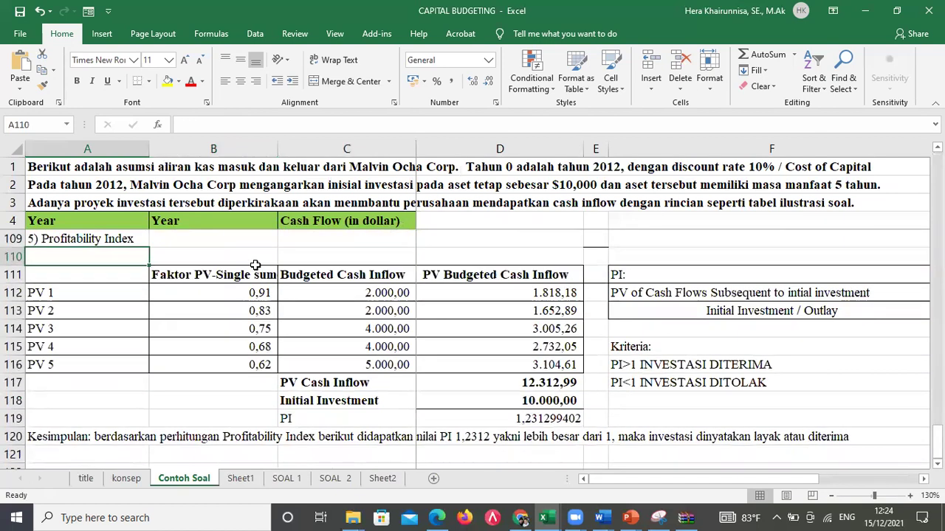
Return to the cash flow table and the Instruksi list at the start of the Contoh Soal sheet.
{"action": "key", "text": "Page_Up"}
{"action": "key", "text": "Page_Up"}
{"action": "key", "text": "Page_Up"}
{"action": "key", "text": "Page_Up"}
{"action": "key", "text": "Page_Up"}
{"action": "key", "text": "Page_Up"}
{"action": "key", "text": "Page_Up"}
{"action": "key", "text": "Page_Up"}
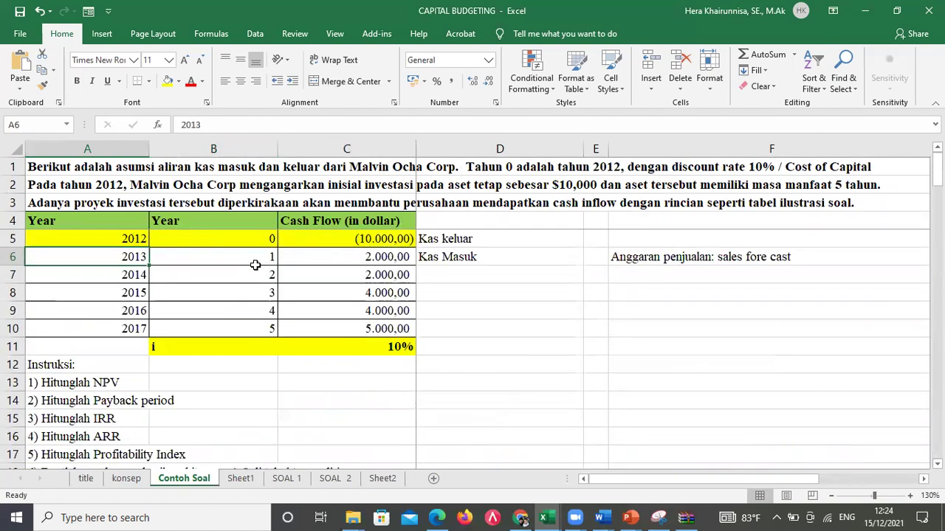
Go to the NPV result in the NPV calculation and examine the Kriteria for accepting or rejecting the investment.
{"action": "key", "text": "Page_Down"}
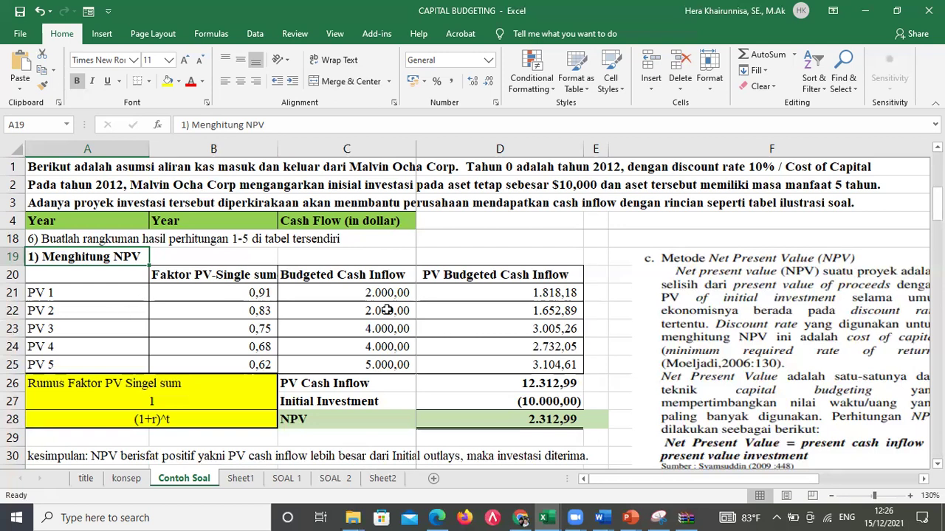
{"action": "left_click", "coordinate": [507, 418]}
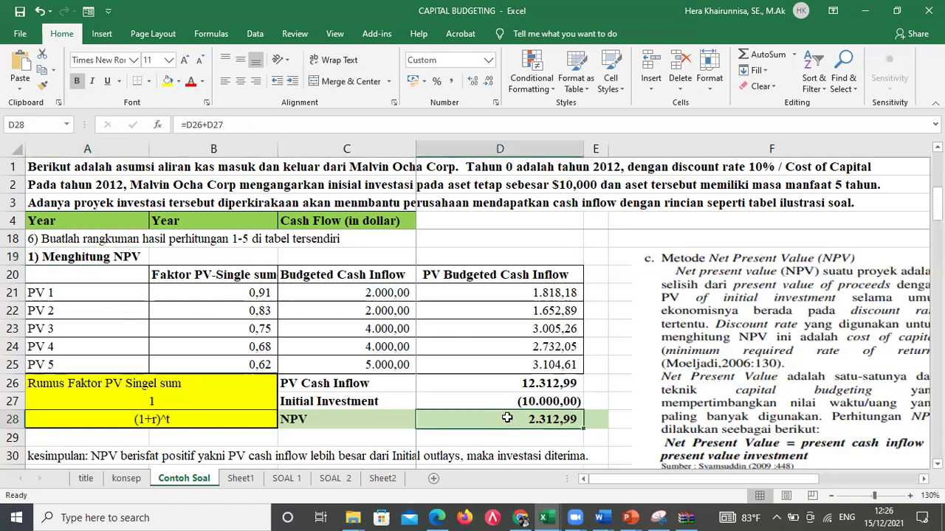
{"action": "key", "text": "Down"}
{"action": "key", "text": "Down"}
{"action": "key", "text": "Down"}
{"action": "key", "text": "Down"}
{"action": "key", "text": "Down"}
{"action": "key", "text": "Down"}
{"action": "key", "text": "Down"}
{"action": "key", "text": "Down"}
{"action": "key", "text": "Down"}
{"action": "key", "text": "Right"}
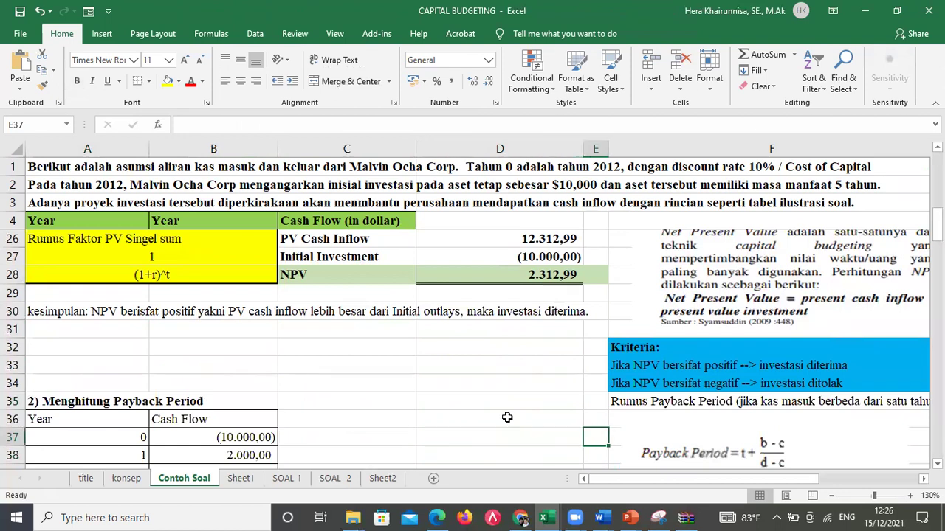
{"action": "key", "text": "Left"}
{"action": "key", "text": "ctrl+0"}
{"action": "key", "text": "Right"}
{"action": "key", "text": "Right"}
{"action": "key", "text": "Up"}
{"action": "key", "text": "Up"}
{"action": "key", "text": "Up"}
{"action": "key", "text": "Up"}
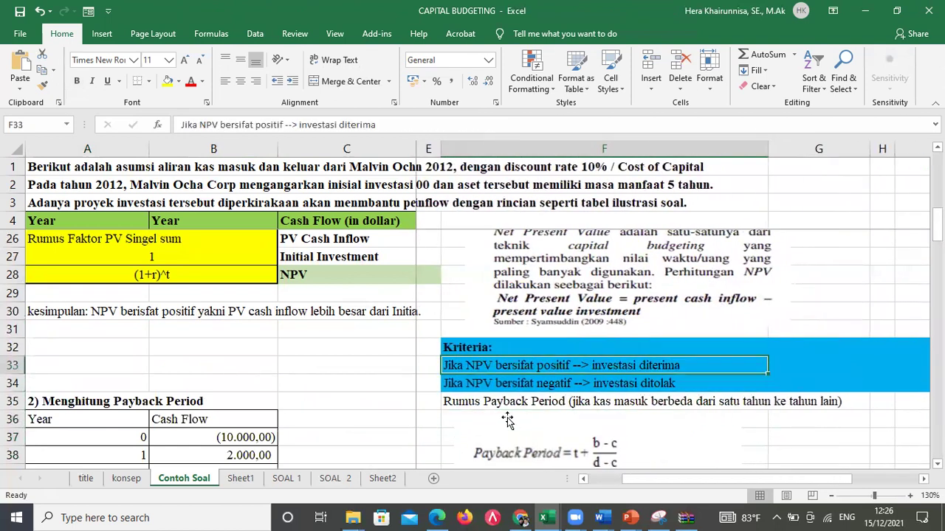
{"action": "key", "text": "Down"}
Proceed to the 2) Menghitung Payback Period section and look across its cash flow table and formula notes.
{"action": "key", "text": "Left"}
{"action": "key", "text": "ctrl+z"}
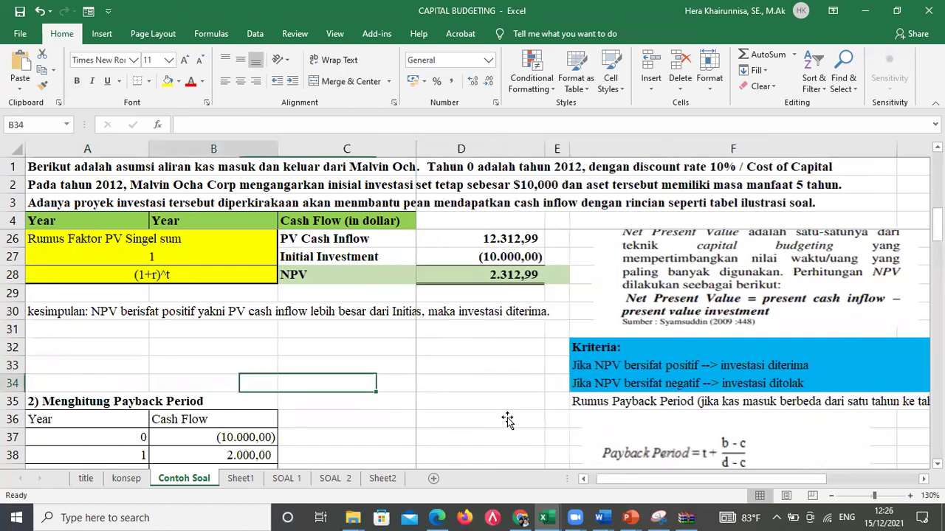
{"action": "key", "text": "Left"}
{"action": "key", "text": "Left"}
{"action": "key", "text": "Down"}
{"action": "key", "text": "Down"}
{"action": "key", "text": "Down"}
{"action": "key", "text": "Down"}
{"action": "key", "text": "Down"}
{"action": "key", "text": "Down"}
{"action": "key", "text": "Down"}
{"action": "key", "text": "Down"}
{"action": "key", "text": "Down"}
{"action": "key", "text": "Down"}
{"action": "key", "text": "Down"}
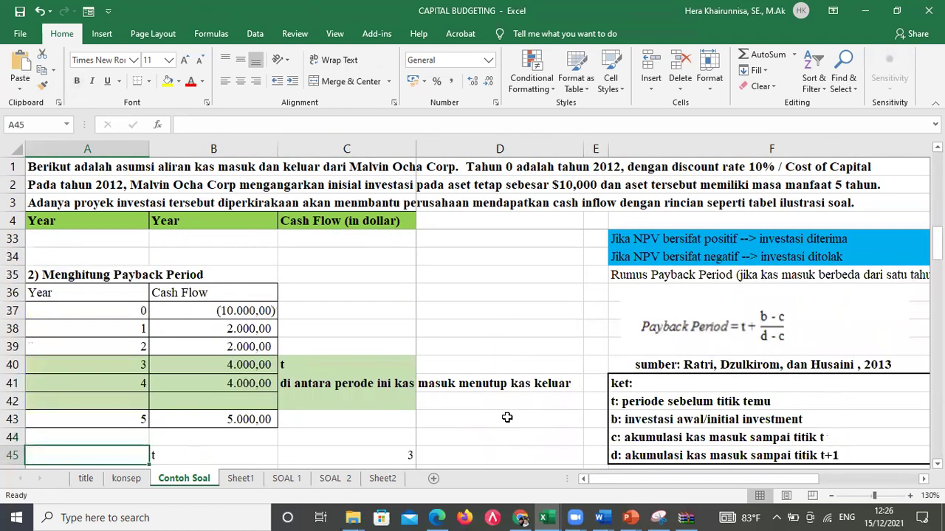
{"action": "key", "text": "Right"}
{"action": "key", "text": "Right"}
{"action": "key", "text": "Right"}
{"action": "key", "text": "Right"}
{"action": "key", "text": "Right"}
{"action": "key", "text": "Right"}
{"action": "key", "text": "Right"}
{"action": "key", "text": "Right"}
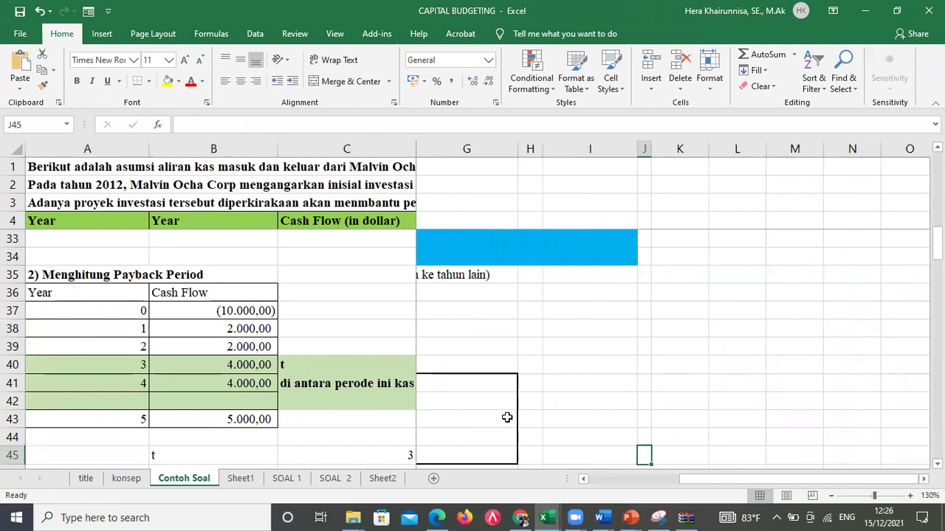
{"action": "key", "text": "Home"}
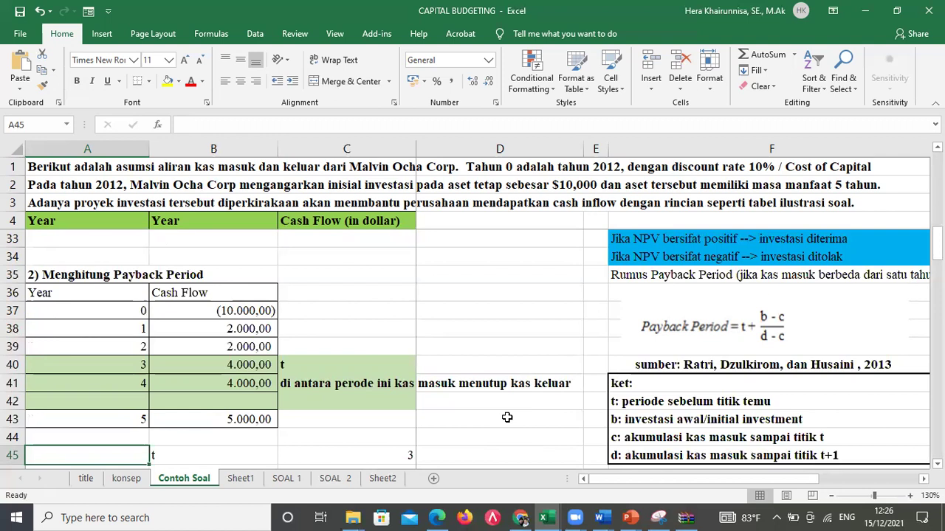
Follow the payback calculation through the t, b-c and d-c rows to the payback period result.
{"action": "key", "text": "Down"}
{"action": "key", "text": "Right"}
{"action": "key", "text": "Right"}
{"action": "key", "text": "Right"}
{"action": "key", "text": "Right"}
{"action": "key", "text": "Right"}
{"action": "key", "text": "Right"}
{"action": "key", "text": "Right"}
{"action": "key", "text": "Right"}
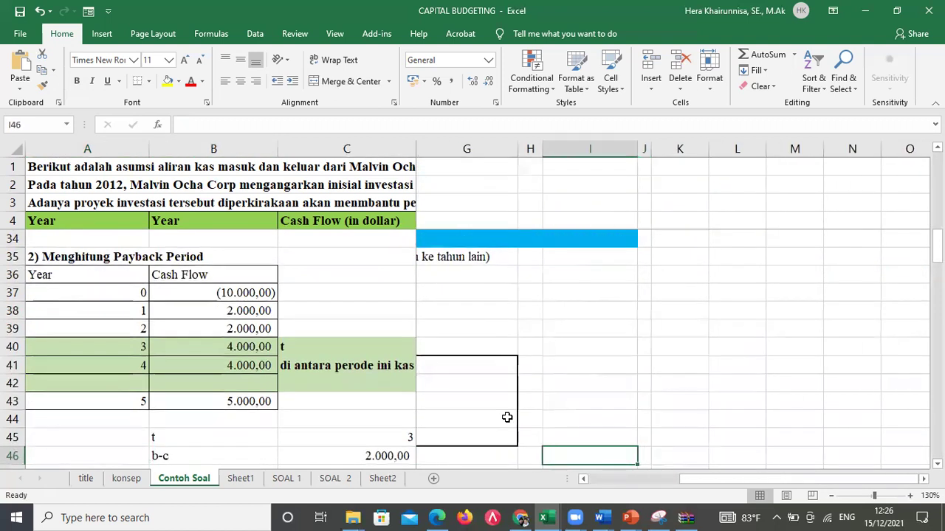
{"action": "key", "text": "Left"}
{"action": "key", "text": "Left"}
{"action": "key", "text": "Left"}
{"action": "key", "text": "Left"}
{"action": "key", "text": "Left"}
{"action": "key", "text": "Left"}
{"action": "key", "text": "Down"}
{"action": "key", "text": "Down"}
{"action": "key", "text": "Down"}
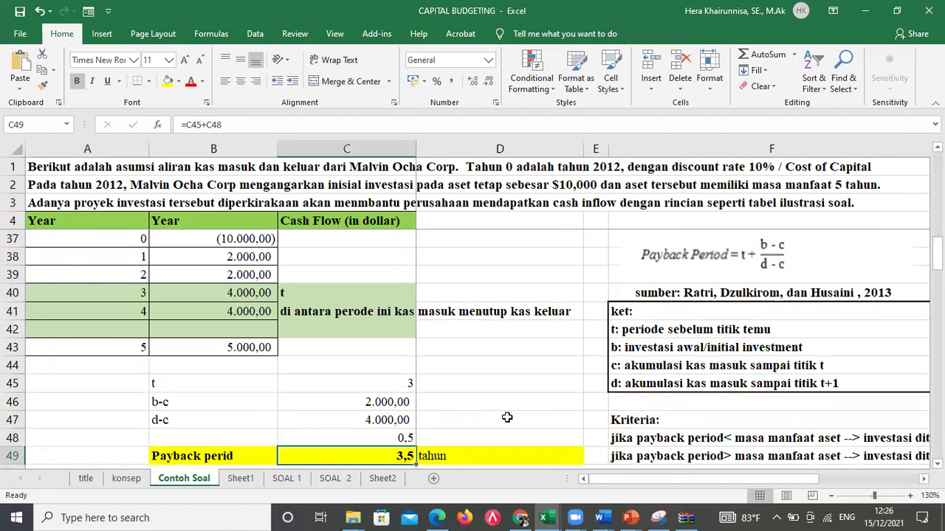
Bring the Kriteria beside the payback period calculation fully into view.
{"action": "key", "text": "Down"}
{"action": "key", "text": "Down"}
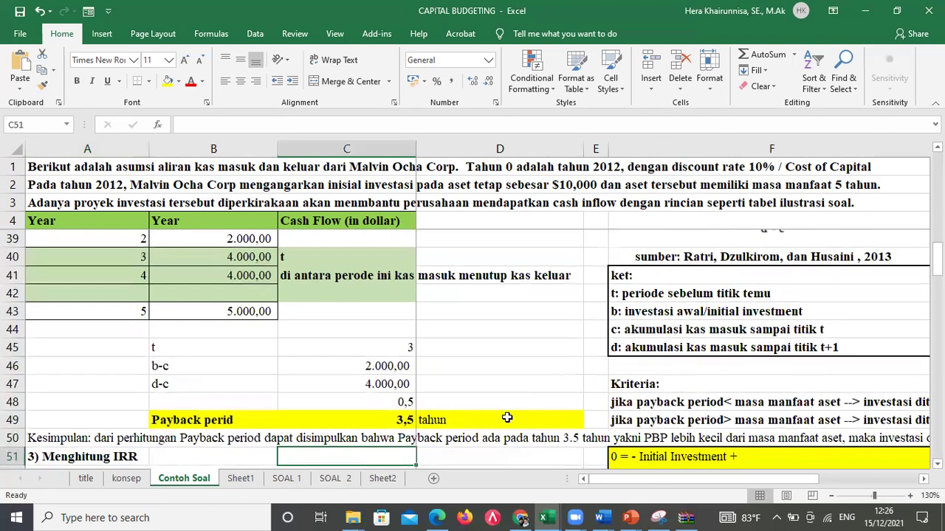
{"action": "key", "text": "Right"}
{"action": "key", "text": "Right"}
{"action": "key", "text": "Right"}
{"action": "key", "text": "Right"}
{"action": "key", "text": "Right"}
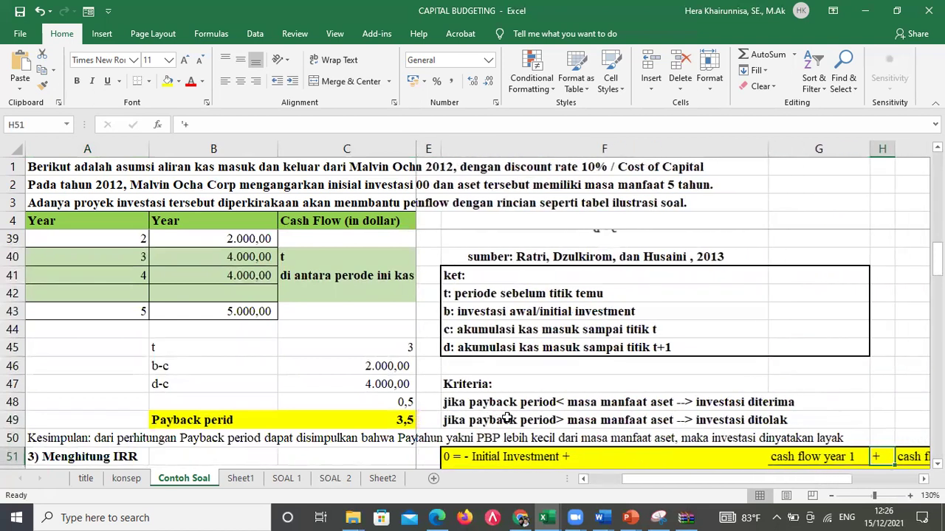
{"action": "key", "text": "Up"}
{"action": "key", "text": "Up"}
{"action": "key", "text": "Up"}
{"action": "key", "text": "Up"}
{"action": "key", "text": "Left"}
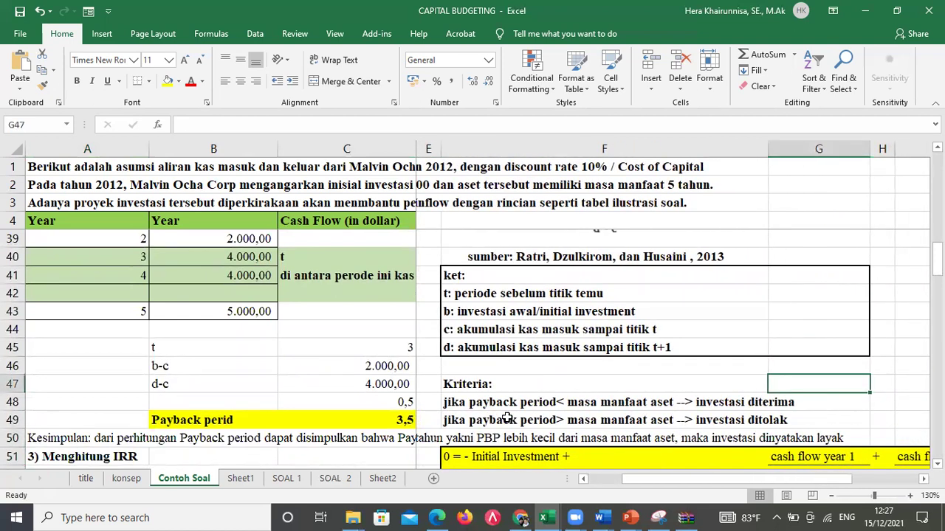
Examine the two payback criteria that compare the payback period with the asset's useful life.
{"action": "key", "text": "Down"}
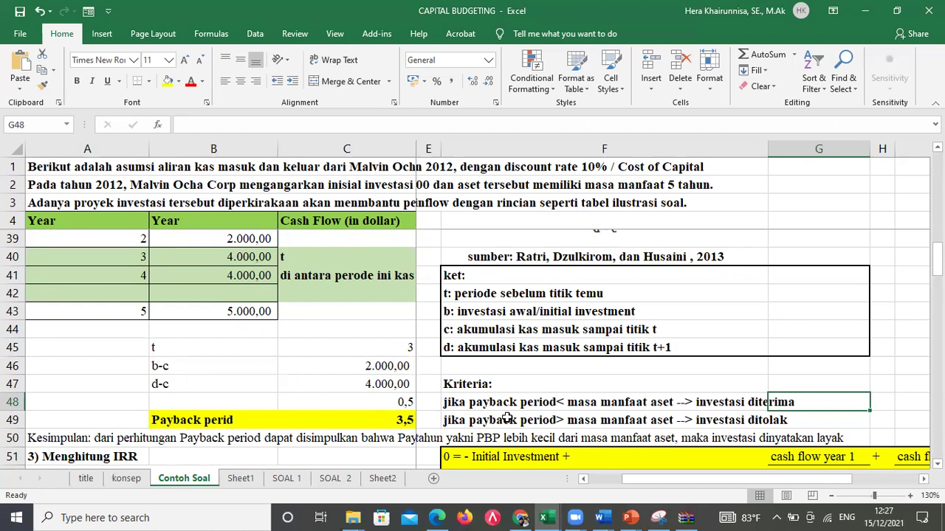
{"action": "key", "text": "Down"}
{"action": "key", "text": "Left"}
{"action": "key", "text": "Right"}
{"action": "key", "text": "Left"}
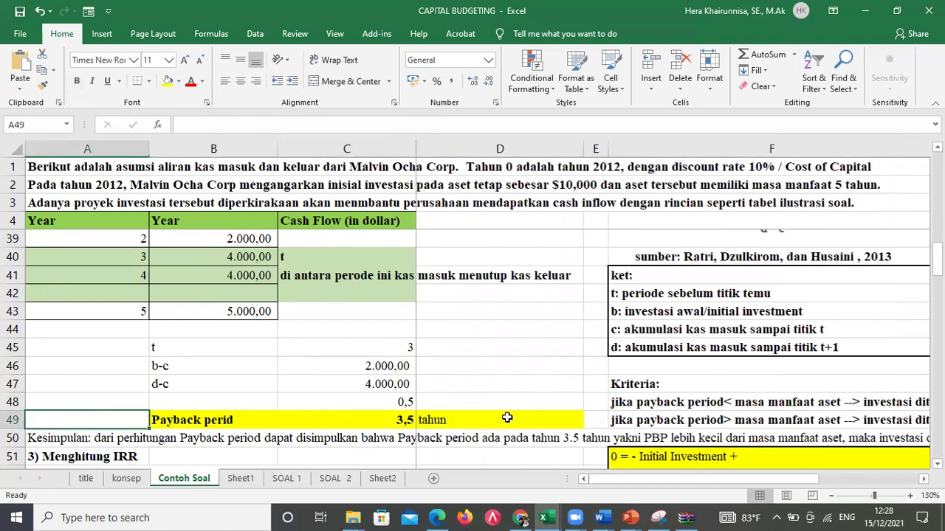
Return to the start of the Payback Period section and examine the formula for uneven yearly cash inflows.
{"action": "key", "text": "Down"}
{"action": "key", "text": "Up"}
{"action": "key", "text": "Up"}
{"action": "key", "text": "Up"}
{"action": "key", "text": "Up"}
{"action": "key", "text": "Up"}
{"action": "key", "text": "Up"}
{"action": "key", "text": "Up"}
{"action": "key", "text": "Up"}
{"action": "key", "text": "Up"}
{"action": "key", "text": "Up"}
{"action": "key", "text": "Up"}
{"action": "key", "text": "Up"}
{"action": "key", "text": "Up"}
{"action": "key", "text": "Up"}
{"action": "key", "text": "Up"}
{"action": "key", "text": "Up"}
{"action": "key", "text": "Up"}
{"action": "key", "text": "Up"}
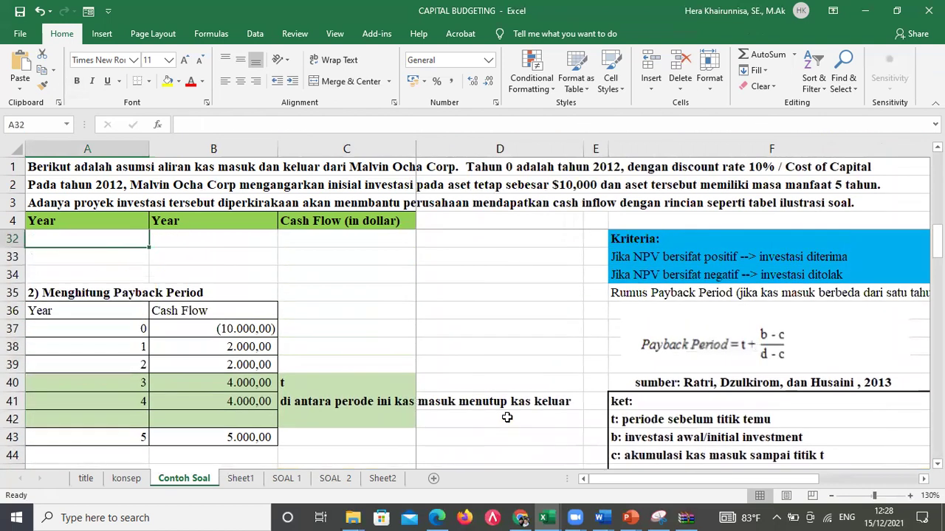
{"action": "key", "text": "Right"}
{"action": "key", "text": "Right"}
{"action": "key", "text": "Right"}
{"action": "key", "text": "Right"}
{"action": "key", "text": "Down"}
{"action": "key", "text": "Down"}
{"action": "key", "text": "Down"}
{"action": "key", "text": "Down"}
{"action": "key", "text": "Right"}
{"action": "key", "text": "Down"}
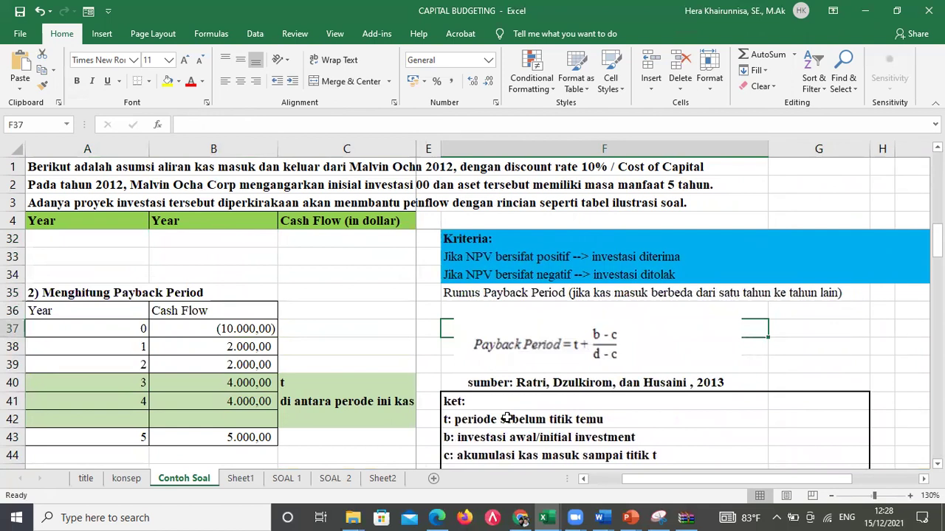
Examine the yearly cash flow table under Menghitung Payback Period, down to the t row beneath it.
{"action": "key", "text": "Left"}
{"action": "key", "text": "ctrl+z"}
{"action": "key", "text": "Down"}
{"action": "key", "text": "Down"}
{"action": "key", "text": "Down"}
{"action": "key", "text": "Down"}
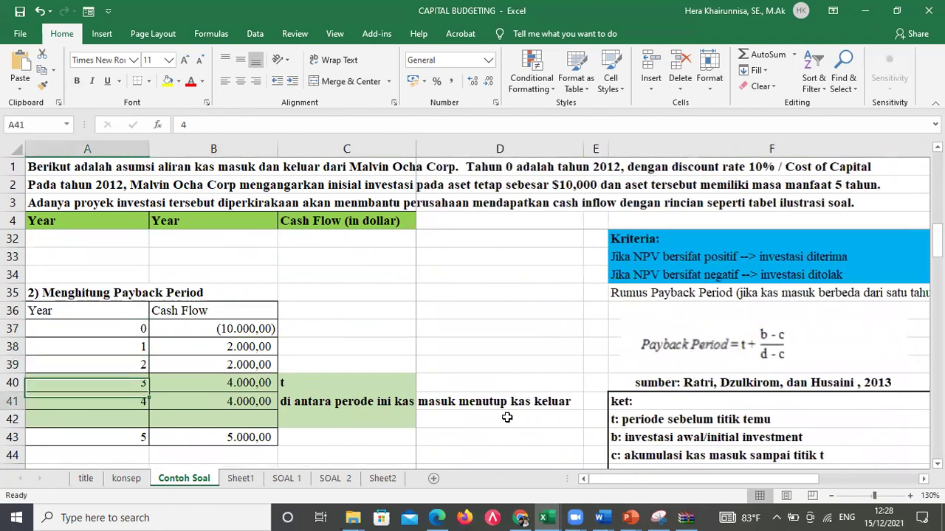
{"action": "key", "text": "Down"}
{"action": "key", "text": "Down"}
{"action": "key", "text": "Down"}
{"action": "key", "text": "Down"}
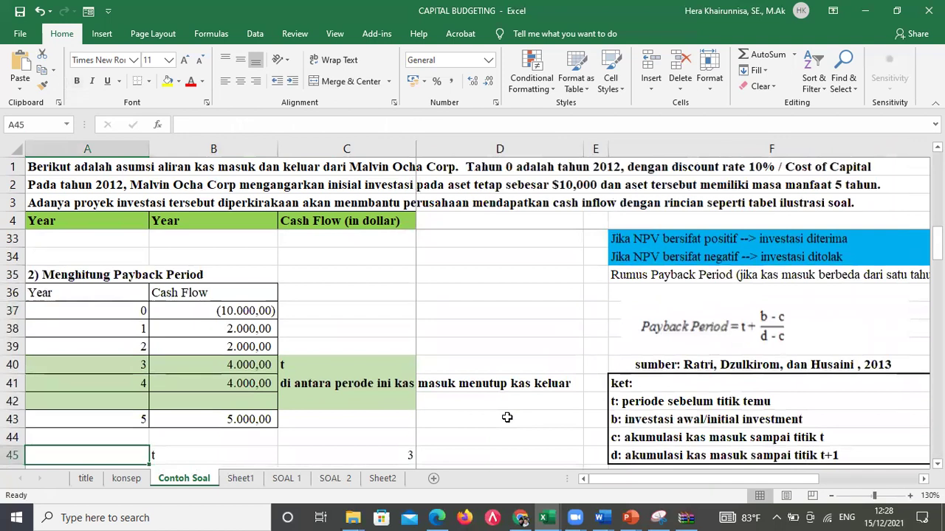
{"action": "key", "text": "Up"}
{"action": "key", "text": "Up"}
{"action": "key", "text": "Up"}
{"action": "key", "text": "Up"}
{"action": "key", "text": "Up"}
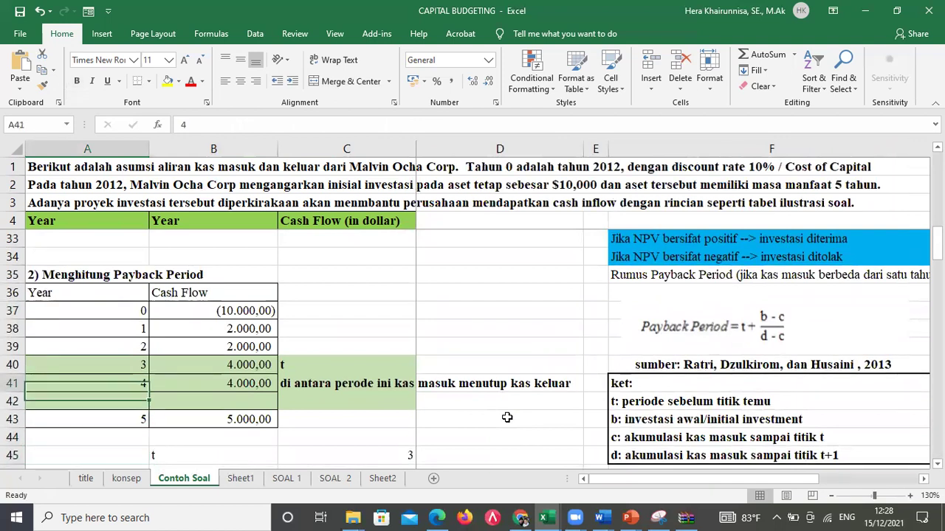
Select the cash inflows of years 1 to 3 in the payback table to show their accumulated total.
{"action": "key", "text": "Right"}
{"action": "key", "text": "Up"}
{"action": "key", "text": "Up"}
{"action": "key", "text": "Up"}
{"action": "key", "text": "Down"}
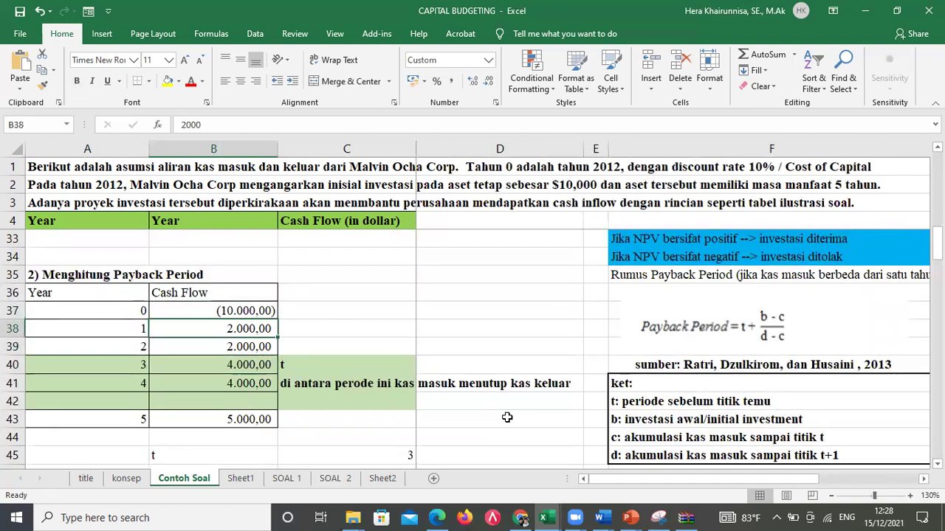
{"action": "key", "text": "shift+Down"}
{"action": "key", "text": "shift+Down"}
{"action": "key", "text": "shift+Down"}
{"action": "key", "text": "Up"}
{"action": "key", "text": "shift+Up"}
{"action": "key", "text": "shift+Down"}
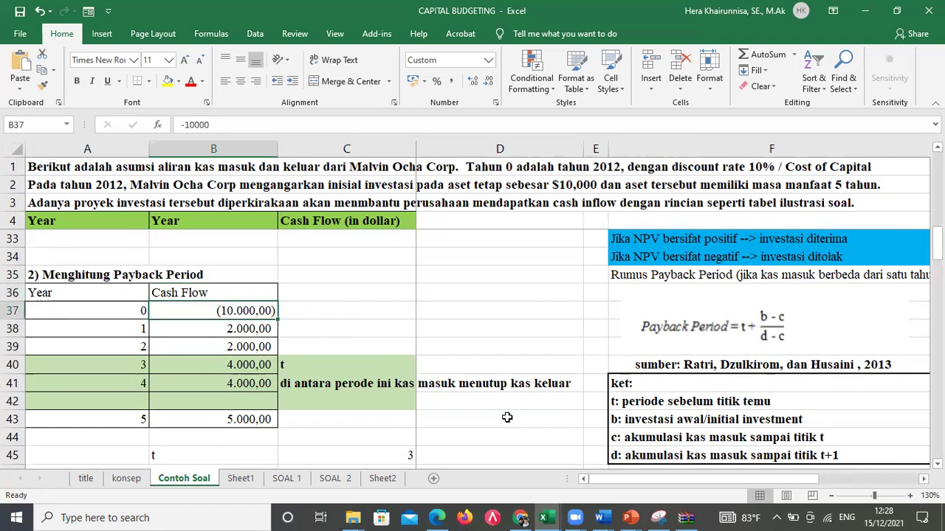
{"action": "key", "text": "shift+Down"}
{"action": "key", "text": "Down"}
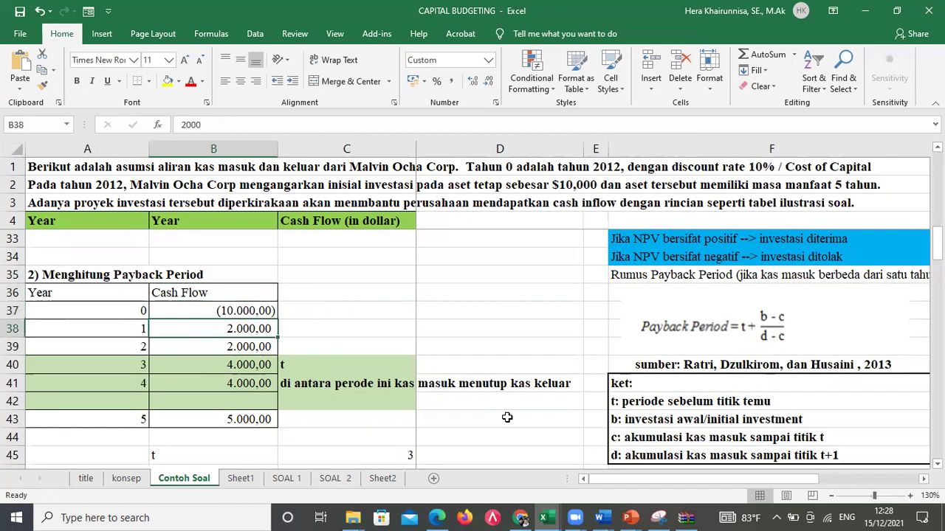
{"action": "key", "text": "shift+Down"}
{"action": "key", "text": "shift+Down"}
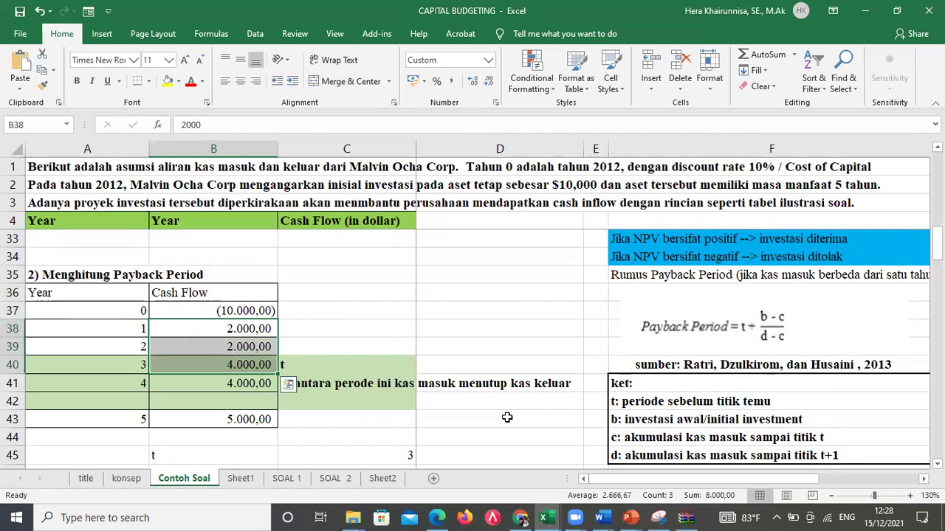
Compare the accumulated cash inflows through year 3 (B38:B40) with those through year 4 (B38:B41).
{"action": "key", "text": "shift+Down"}
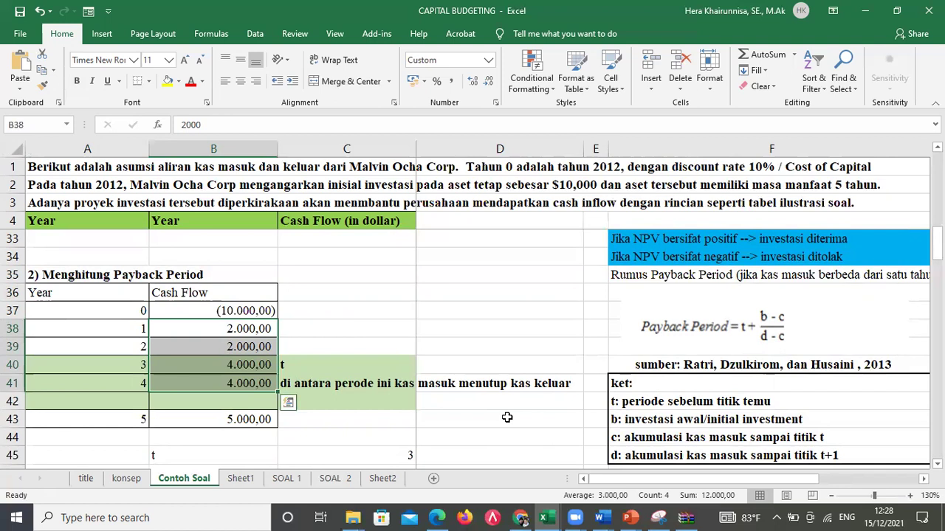
{"action": "key", "text": "shift+Up"}
{"action": "key", "text": "shift+Up"}
{"action": "key", "text": "shift+Up"}
{"action": "key", "text": "shift+Down"}
{"action": "key", "text": "shift+Down"}
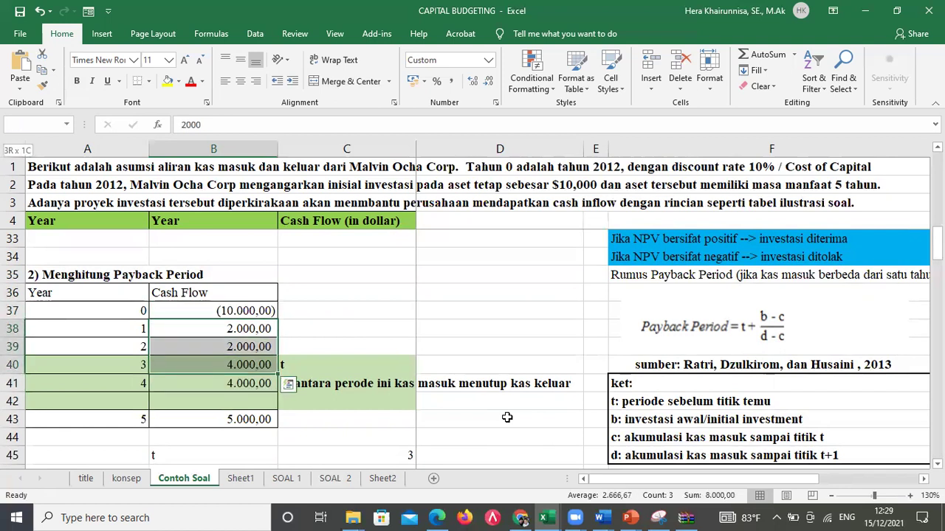
{"action": "key", "text": "shift+Down"}
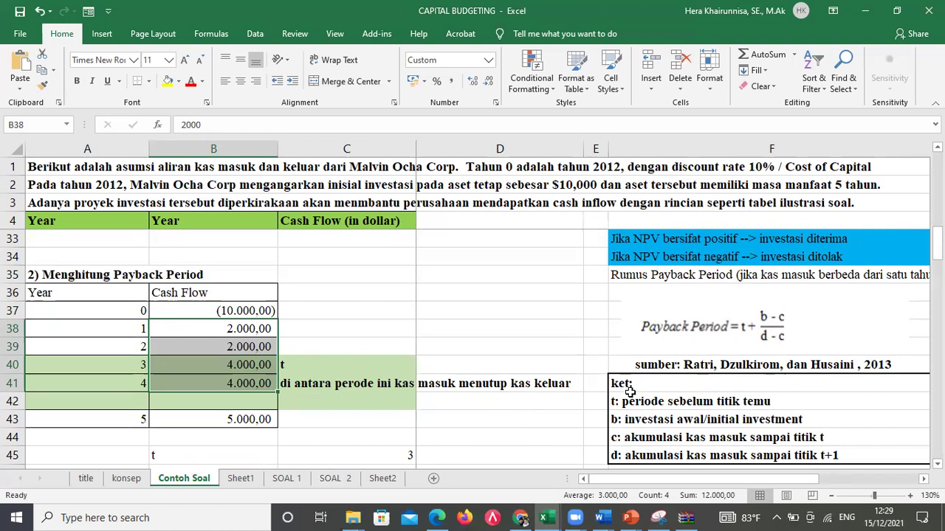
Examine the definitions of b, c and d in the legend below the payback period formula.
{"action": "left_click", "coordinate": [620, 420]}
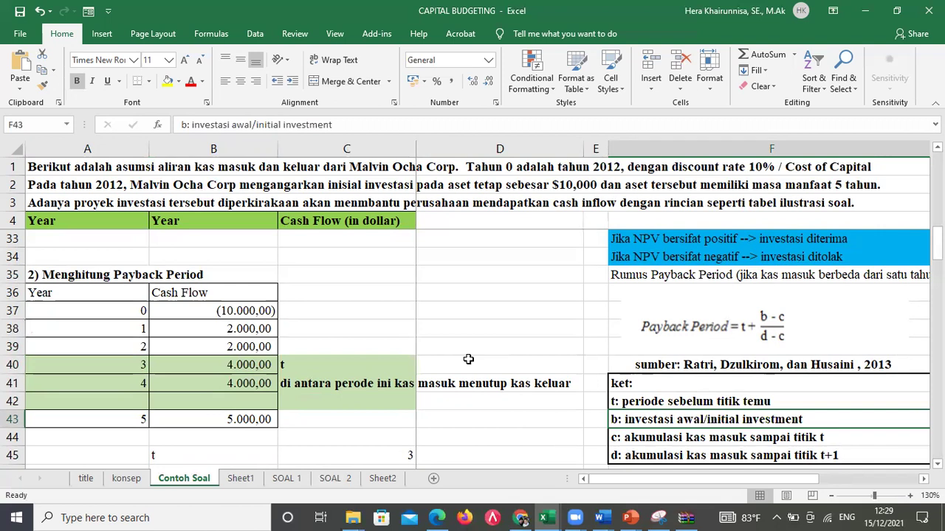
{"action": "key", "text": "Down"}
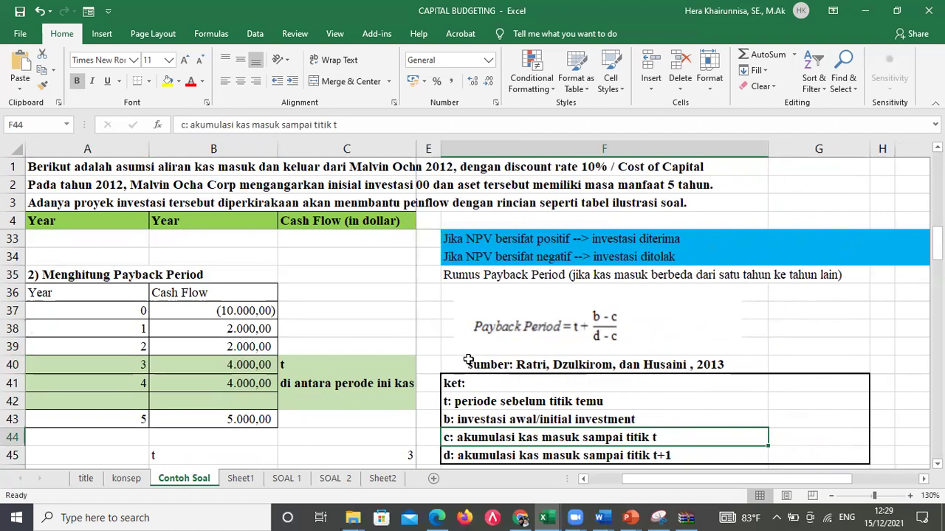
{"action": "key", "text": "Down"}
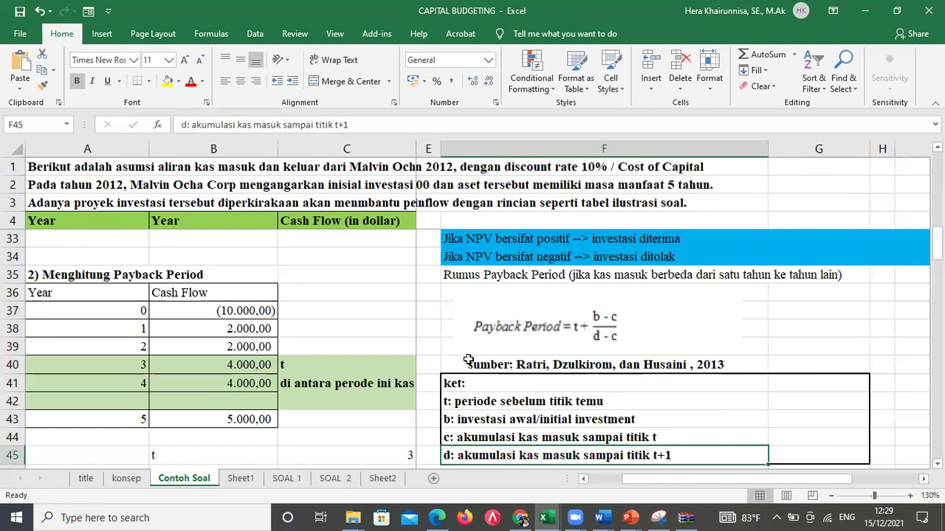
{"action": "key", "text": "Down"}
{"action": "key", "text": "Down"}
{"action": "key", "text": "Down"}
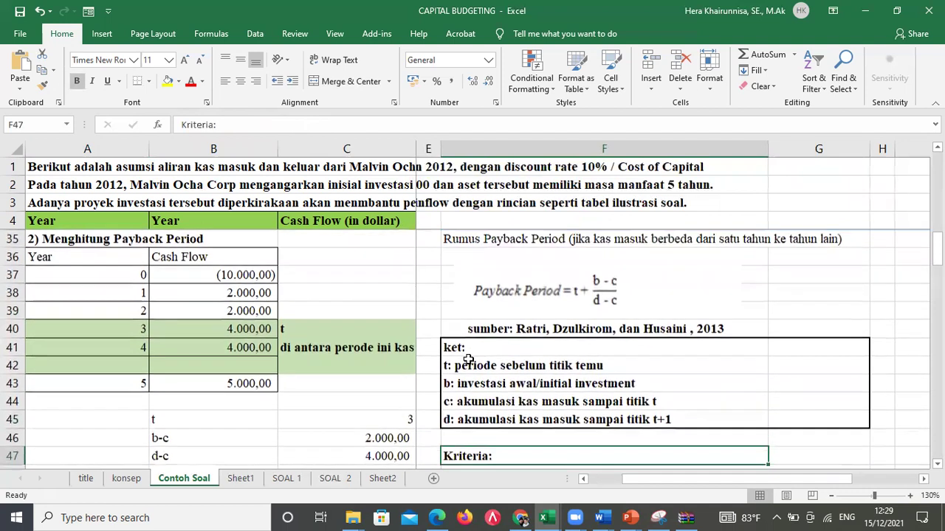
Review the payback period calculation, its acceptance criteria and the conclusion in row 50.
{"action": "key", "text": "Down"}
{"action": "key", "text": "Down"}
{"action": "key", "text": "Down"}
{"action": "key", "text": "Down"}
{"action": "key", "text": "Down"}
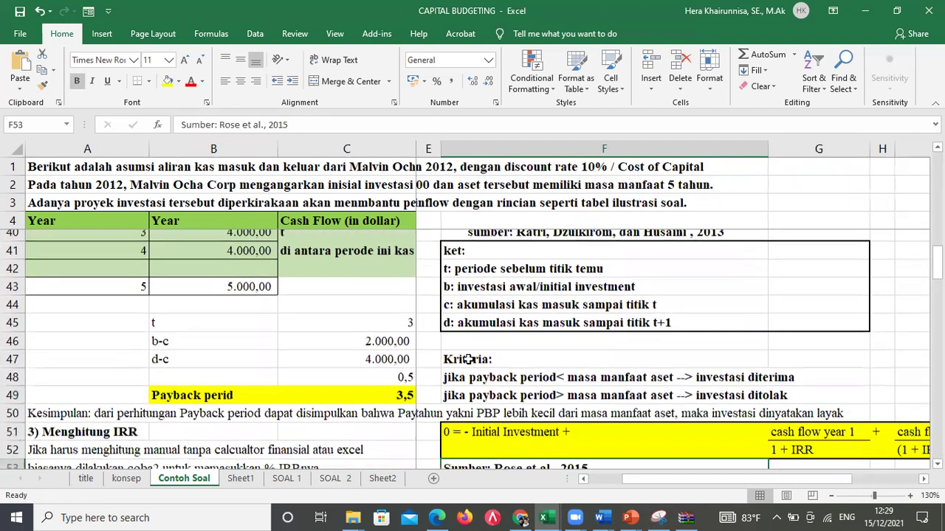
{"action": "key", "text": "Left"}
{"action": "key", "text": "Up"}
{"action": "key", "text": "Up"}
{"action": "key", "text": "Up"}
{"action": "key", "text": "Left"}
{"action": "key", "text": "Left"}
{"action": "key", "text": "Left"}
{"action": "key", "text": "Left"}
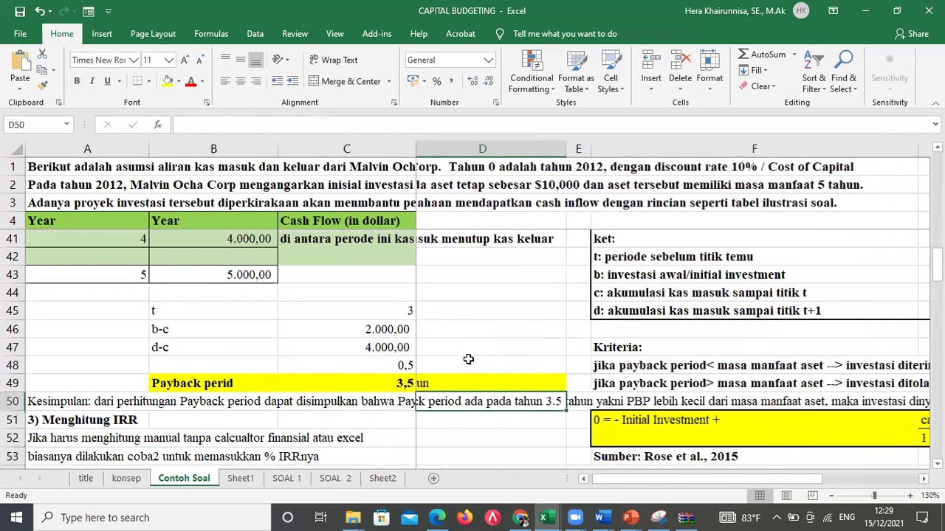
Examine the IRR section's manual calculation tips and the first trial present value table.
{"action": "key", "text": "Down"}
{"action": "key", "text": "Down"}
{"action": "key", "text": "Down"}
{"action": "key", "text": "Down"}
{"action": "key", "text": "Down"}
{"action": "key", "text": "Down"}
{"action": "key", "text": "Down"}
{"action": "key", "text": "Down"}
{"action": "key", "text": "Down"}
{"action": "key", "text": "Down"}
{"action": "key", "text": "Down"}
{"action": "key", "text": "Down"}
{"action": "key", "text": "Down"}
{"action": "key", "text": "Down"}
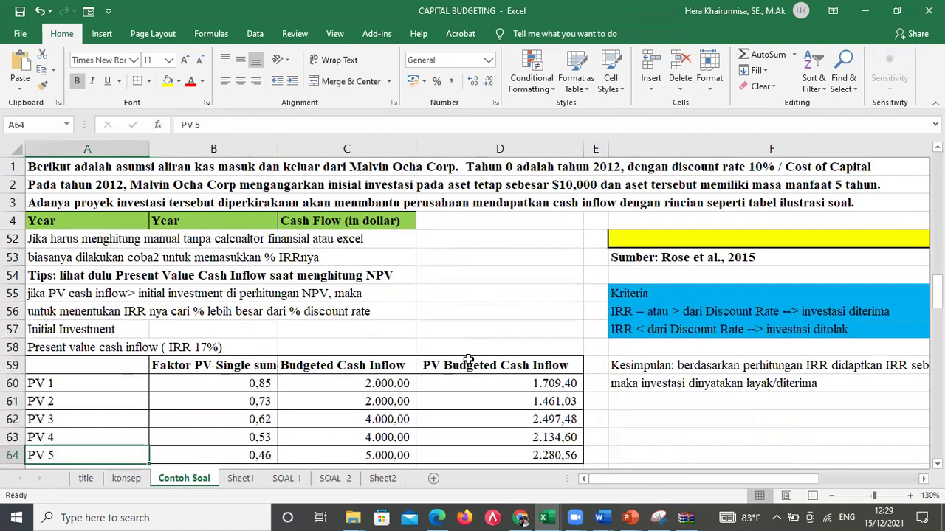
Examine the IRR 17% table's PV Cash Inflow, Initial Investment and sisa rows with the single-sum PV factor formula.
{"action": "key", "text": "Down"}
{"action": "key", "text": "Down"}
{"action": "key", "text": "Down"}
{"action": "key", "text": "Down"}
{"action": "key", "text": "Down"}
{"action": "key", "text": "Down"}
{"action": "key", "text": "Down"}
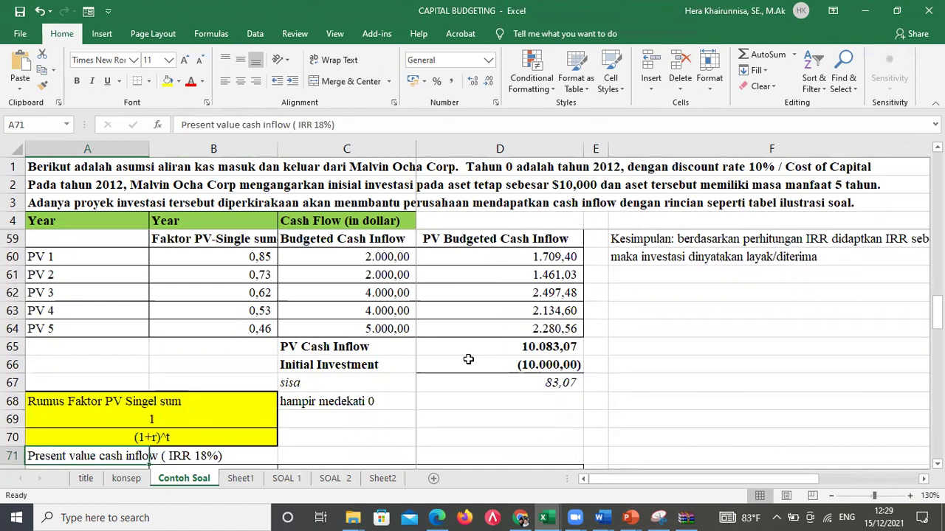
{"action": "key", "text": "Up"}
{"action": "key", "text": "Up"}
{"action": "key", "text": "Up"}
{"action": "key", "text": "Up"}
{"action": "key", "text": "Up"}
{"action": "key", "text": "Up"}
{"action": "key", "text": "Up"}
{"action": "key", "text": "Up"}
{"action": "key", "text": "Up"}
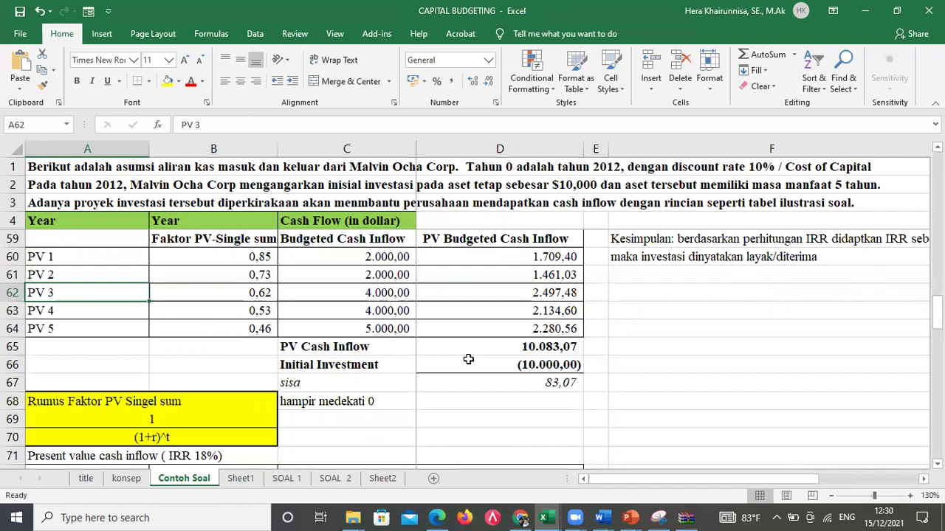
Examine the present value table for IRR 18% down to its PV Cash Inflow row.
{"action": "left_click", "coordinate": [468, 359]}
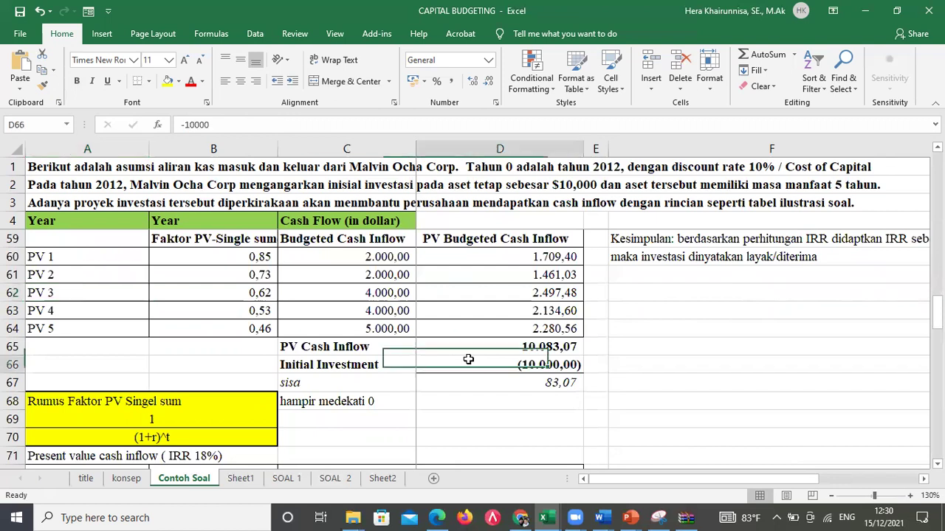
{"action": "key", "text": "ctrl+Down"}
{"action": "key", "text": "ctrl+Down"}
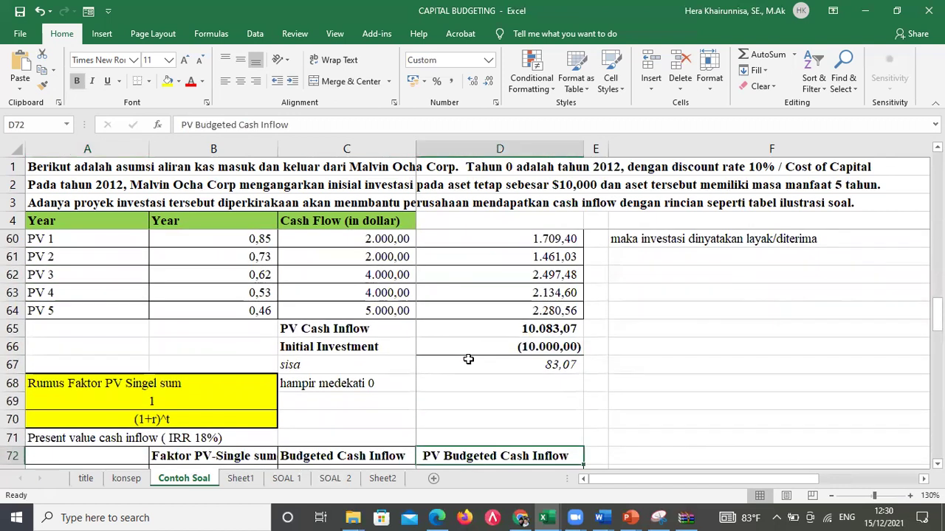
{"action": "key", "text": "Down"}
{"action": "key", "text": "Down"}
{"action": "key", "text": "Down"}
{"action": "key", "text": "Down"}
{"action": "key", "text": "Down"}
{"action": "key", "text": "Down"}
{"action": "key", "text": "Down"}
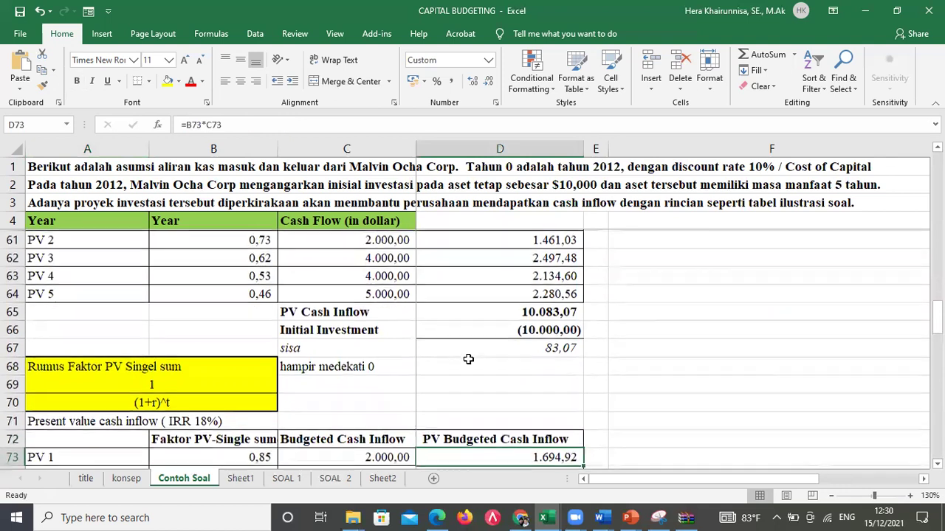
{"action": "key", "text": "Left"}
{"action": "key", "text": "Left"}
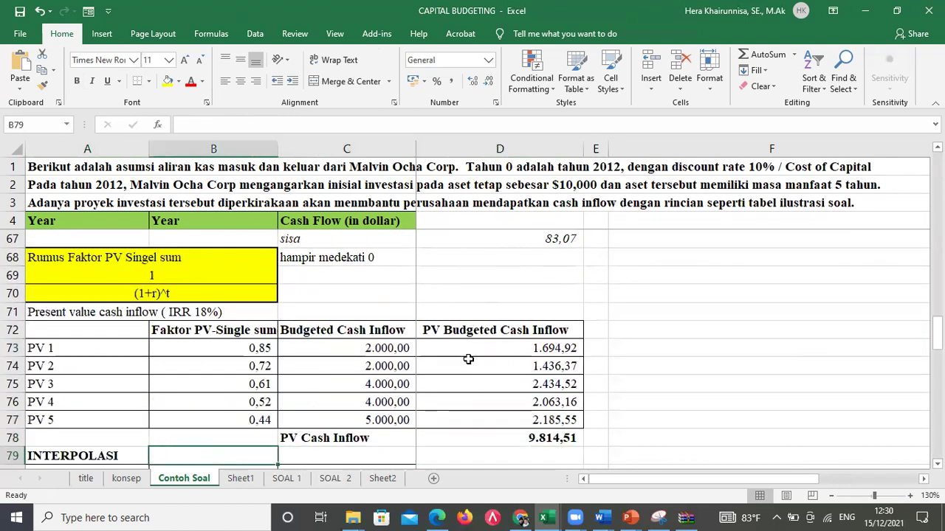
Examine the INTERPOLASI table that derives the IRR between 17% and 18%.
{"action": "key", "text": "Down"}
{"action": "key", "text": "Down"}
{"action": "key", "text": "Down"}
{"action": "key", "text": "Down"}
{"action": "key", "text": "Down"}
{"action": "key", "text": "Down"}
{"action": "key", "text": "Down"}
{"action": "key", "text": "Down"}
{"action": "key", "text": "Up"}
{"action": "key", "text": "Up"}
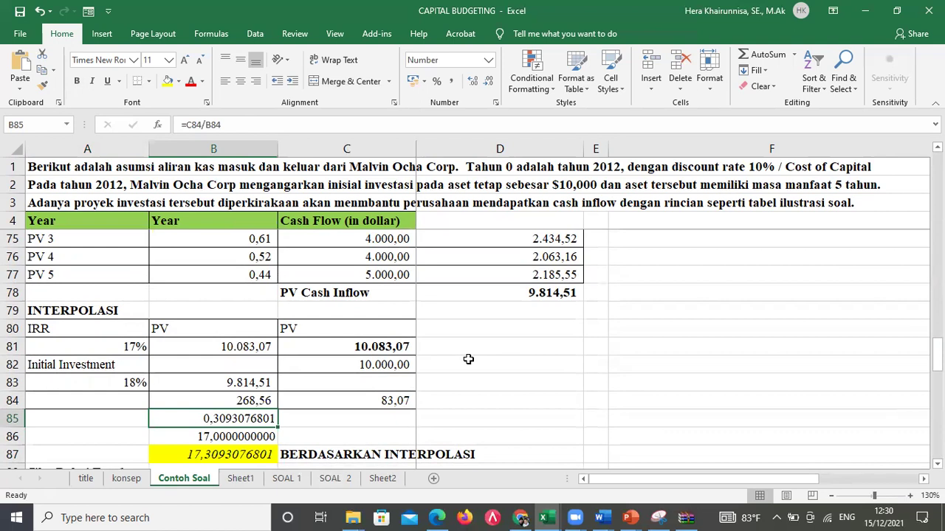
Return from the interpolation to the present value table for IRR 17% and review it.
{"action": "key", "text": "Up"}
{"action": "key", "text": "Up"}
{"action": "key", "text": "Up"}
{"action": "key", "text": "Up"}
{"action": "key", "text": "Up"}
{"action": "key", "text": "Up"}
{"action": "key", "text": "Up"}
{"action": "key", "text": "Up"}
{"action": "key", "text": "Up"}
{"action": "key", "text": "Up"}
{"action": "key", "text": "Up"}
{"action": "key", "text": "Up"}
{"action": "key", "text": "Up"}
{"action": "key", "text": "Up"}
{"action": "key", "text": "Up"}
{"action": "key", "text": "Up"}
{"action": "key", "text": "Up"}
{"action": "key", "text": "Up"}
{"action": "key", "text": "Up"}
{"action": "key", "text": "Up"}
{"action": "key", "text": "Up"}
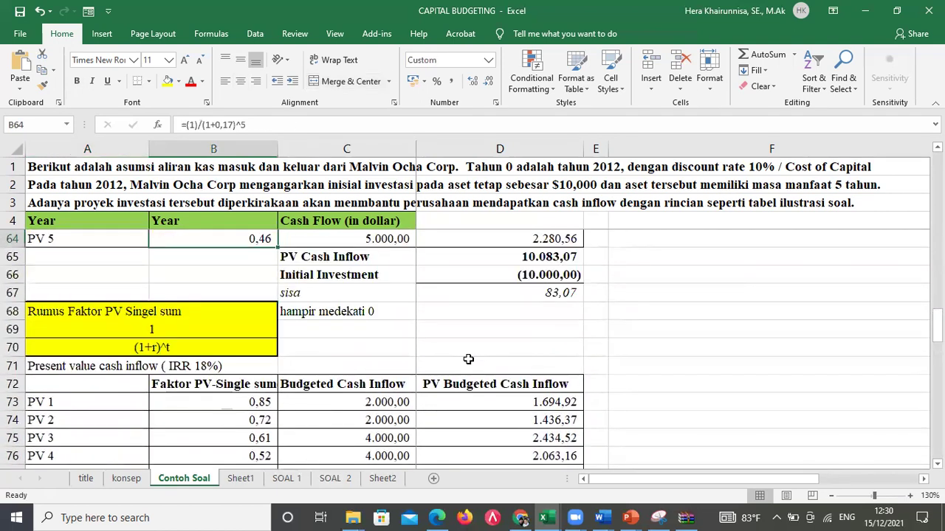
{"action": "key", "text": "Up"}
{"action": "key", "text": "Up"}
{"action": "key", "text": "Up"}
{"action": "key", "text": "Up"}
{"action": "key", "text": "Up"}
{"action": "key", "text": "Up"}
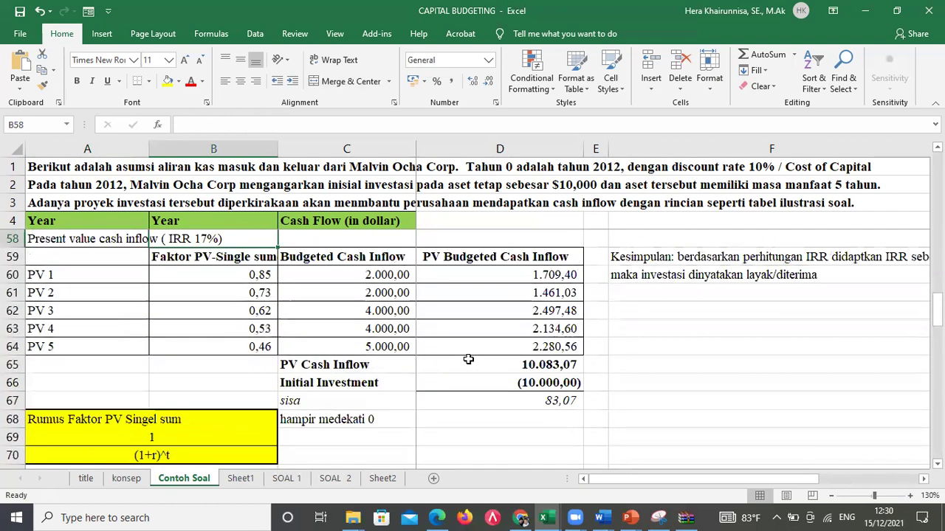
Return from the IRR 17% table to the list of calculation tasks and the NPV table and review them.
{"action": "key", "text": "Up"}
{"action": "key", "text": "Up"}
{"action": "key", "text": "Up"}
{"action": "key", "text": "Up"}
{"action": "key", "text": "Up"}
{"action": "key", "text": "Up"}
{"action": "key", "text": "Up"}
{"action": "key", "text": "Up"}
{"action": "key", "text": "Up"}
{"action": "key", "text": "Up"}
{"action": "key", "text": "Up"}
{"action": "key", "text": "Up"}
{"action": "key", "text": "Up"}
{"action": "key", "text": "Up"}
{"action": "key", "text": "Up"}
{"action": "key", "text": "Up"}
{"action": "key", "text": "Up"}
{"action": "key", "text": "Up"}
{"action": "key", "text": "Up"}
{"action": "key", "text": "Up"}
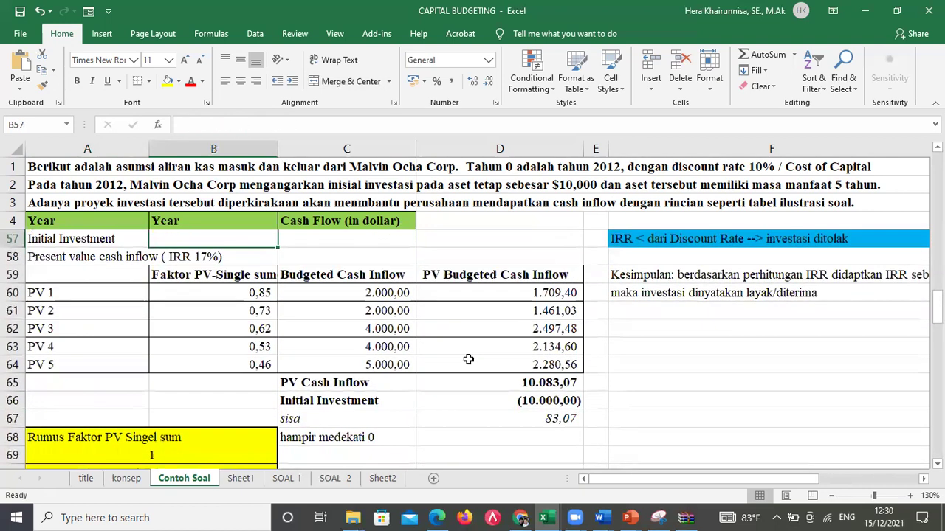
{"action": "key", "text": "Up"}
{"action": "key", "text": "Up"}
{"action": "key", "text": "Up"}
{"action": "key", "text": "Up"}
{"action": "key", "text": "Up"}
{"action": "key", "text": "Up"}
{"action": "key", "text": "Up"}
{"action": "key", "text": "Up"}
{"action": "key", "text": "Up"}
{"action": "key", "text": "Up"}
{"action": "key", "text": "Up"}
{"action": "key", "text": "Up"}
{"action": "key", "text": "Up"}
{"action": "key", "text": "Up"}
{"action": "key", "text": "Up"}
{"action": "key", "text": "Up"}
{"action": "key", "text": "Up"}
{"action": "key", "text": "Up"}
{"action": "key", "text": "Up"}
{"action": "key", "text": "Up"}
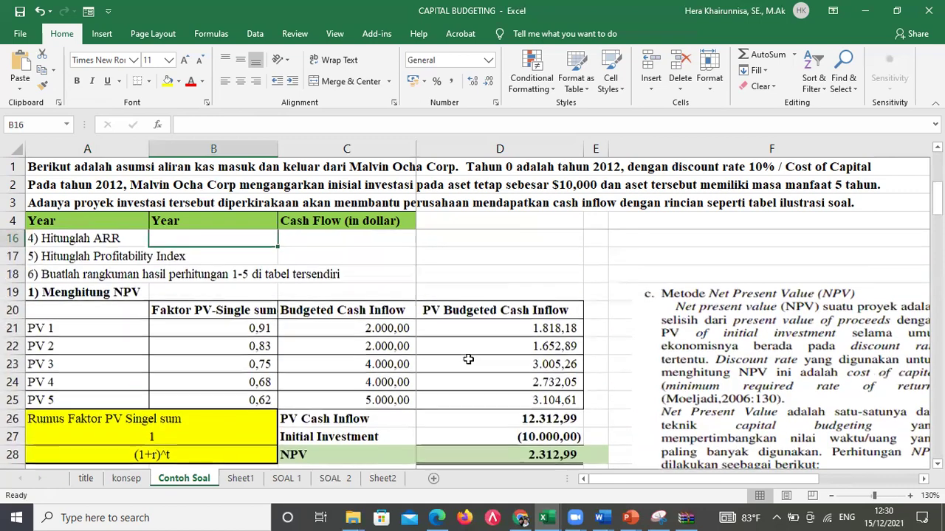
Look from the NPV section down to the interpolation result and the Excel IRR formula with its budgeted cash inflows.
{"action": "key", "text": "Left"}
{"action": "key", "text": "Down"}
{"action": "key", "text": "Down"}
{"action": "key", "text": "Down"}
{"action": "key", "text": "Down"}
{"action": "key", "text": "Down"}
{"action": "key", "text": "Down"}
{"action": "key", "text": "Down"}
{"action": "key", "text": "Down"}
{"action": "key", "text": "Down"}
{"action": "key", "text": "Down"}
{"action": "key", "text": "Down"}
{"action": "key", "text": "Down"}
{"action": "key", "text": "Down"}
{"action": "key", "text": "Down"}
{"action": "key", "text": "Down"}
{"action": "key", "text": "Down"}
{"action": "key", "text": "Down"}
{"action": "key", "text": "Down"}
{"action": "key", "text": "Down"}
{"action": "key", "text": "Down"}
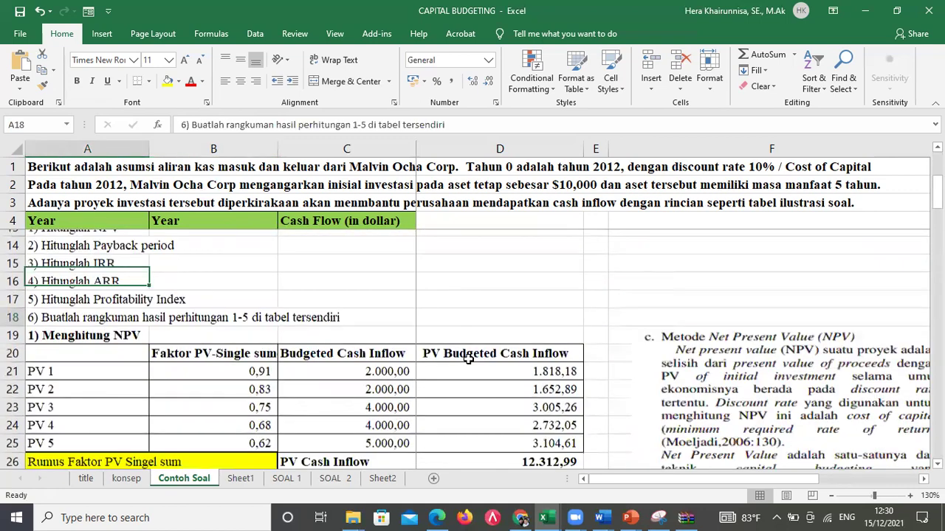
{"action": "key", "text": "Down"}
{"action": "key", "text": "Down"}
{"action": "key", "text": "Down"}
{"action": "key", "text": "Down"}
{"action": "key", "text": "Down"}
{"action": "key", "text": "Down"}
{"action": "key", "text": "Down"}
{"action": "key", "text": "Down"}
{"action": "key", "text": "Down"}
{"action": "key", "text": "Down"}
{"action": "key", "text": "Down"}
{"action": "key", "text": "Down"}
{"action": "key", "text": "Down"}
{"action": "key", "text": "Down"}
{"action": "key", "text": "Down"}
{"action": "key", "text": "Down"}
{"action": "key", "text": "Down"}
{"action": "key", "text": "Down"}
{"action": "key", "text": "Down"}
{"action": "key", "text": "Down"}
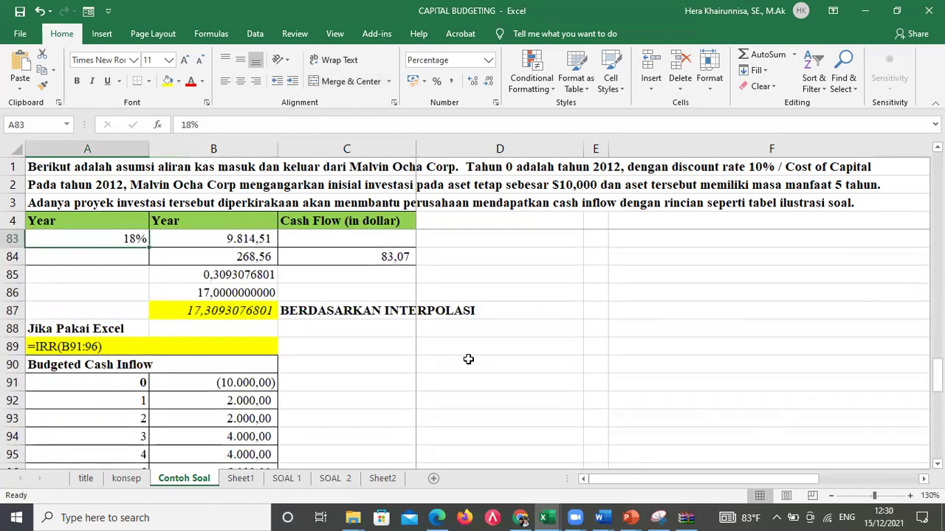
Examine the ARR conclusion and the Profitability Index table with its formula and acceptance criteria.
{"action": "key", "text": "Down"}
{"action": "key", "text": "Down"}
{"action": "key", "text": "Down"}
{"action": "key", "text": "Down"}
{"action": "key", "text": "Down"}
{"action": "key", "text": "Down"}
{"action": "key", "text": "Down"}
{"action": "key", "text": "Down"}
{"action": "key", "text": "Down"}
{"action": "key", "text": "Down"}
{"action": "key", "text": "Down"}
{"action": "key", "text": "Down"}
{"action": "key", "text": "Down"}
{"action": "key", "text": "Down"}
{"action": "key", "text": "Down"}
{"action": "key", "text": "Down"}
{"action": "key", "text": "Down"}
{"action": "key", "text": "Down"}
{"action": "key", "text": "Down"}
{"action": "key", "text": "Down"}
{"action": "scroll", "coordinate": [468, 359], "scroll_direction": "up", "scroll_amount": 1}
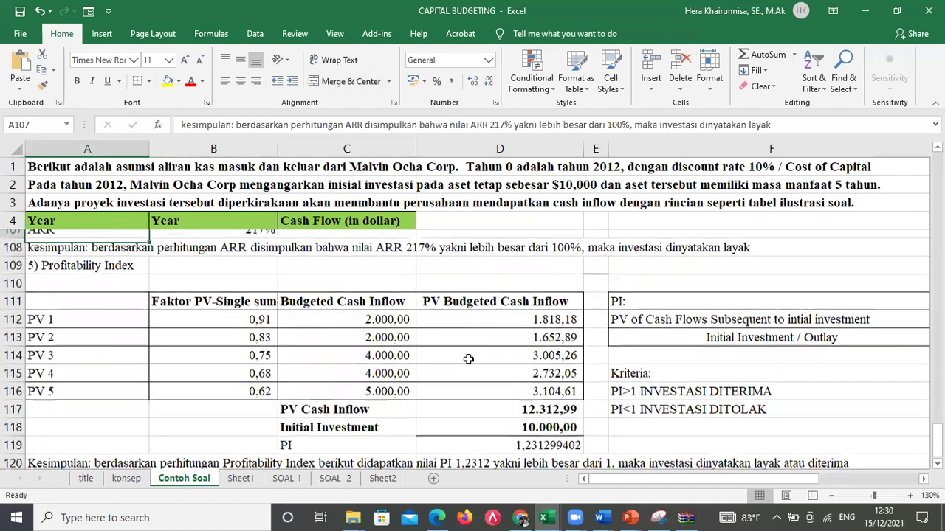
Go back to the ARR calculation and review its Tahun 1 to Tahun 5 amounts and acceptance criteria.
{"action": "key", "text": "Up"}
{"action": "key", "text": "Up"}
{"action": "key", "text": "Up"}
{"action": "key", "text": "Up"}
{"action": "key", "text": "Up"}
{"action": "key", "text": "Up"}
{"action": "key", "text": "Up"}
{"action": "key", "text": "Up"}
{"action": "key", "text": "Up"}
{"action": "key", "text": "Up"}
{"action": "key", "text": "Up"}
{"action": "key", "text": "Up"}
{"action": "key", "text": "Up"}
{"action": "key", "text": "Up"}
{"action": "key", "text": "Up"}
{"action": "key", "text": "Up"}
{"action": "key", "text": "Up"}
{"action": "key", "text": "Up"}
{"action": "key", "text": "Up"}
{"action": "key", "text": "Up"}
{"action": "key", "text": "Up"}
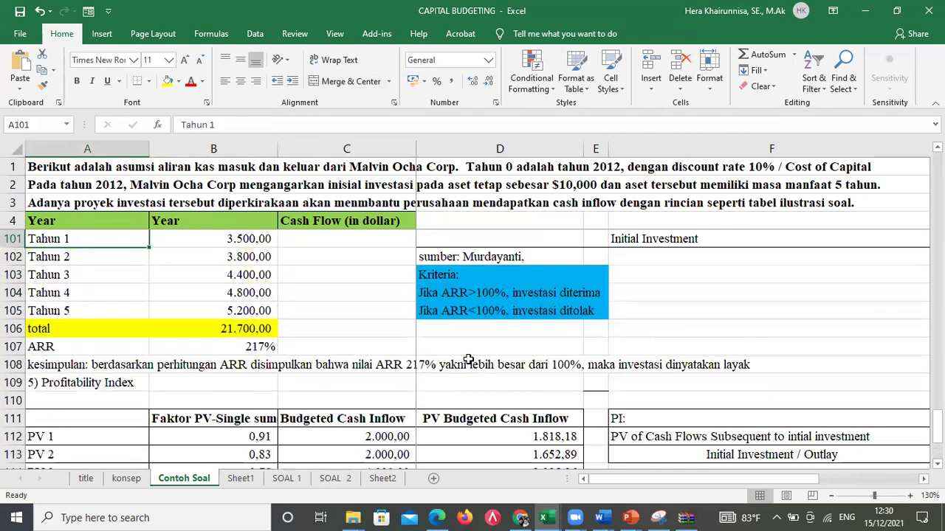
Return from the ARR section to the INTERPOLASI table and review its 17% and 18% rows.
{"action": "key", "text": "Up"}
{"action": "key", "text": "Up"}
{"action": "key", "text": "Up"}
{"action": "key", "text": "Up"}
{"action": "key", "text": "Up"}
{"action": "key", "text": "Up"}
{"action": "key", "text": "Up"}
{"action": "key", "text": "Up"}
{"action": "key", "text": "Up"}
{"action": "key", "text": "Up"}
{"action": "key", "text": "Up"}
{"action": "key", "text": "Up"}
{"action": "key", "text": "Up"}
{"action": "key", "text": "Up"}
{"action": "key", "text": "Up"}
{"action": "key", "text": "Up"}
{"action": "key", "text": "Up"}
{"action": "key", "text": "Up"}
{"action": "key", "text": "Up"}
{"action": "key", "text": "Up"}
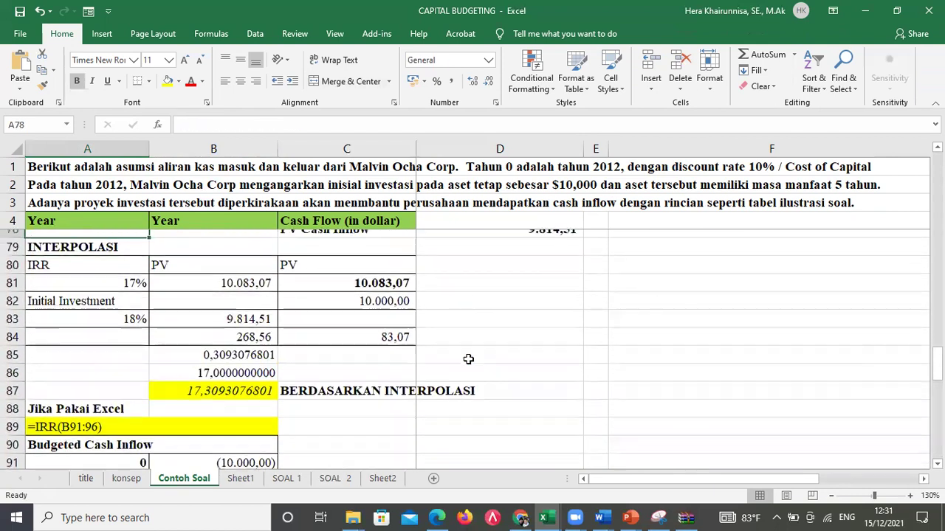
Read the notes on finding IRR manually by trial, including the tip comparing PV cash inflow with initial investment.
{"action": "key", "text": "Up"}
{"action": "key", "text": "Up"}
{"action": "key", "text": "Up"}
{"action": "key", "text": "Up"}
{"action": "key", "text": "Up"}
{"action": "key", "text": "Up"}
{"action": "key", "text": "Up"}
{"action": "key", "text": "Up"}
{"action": "key", "text": "Up"}
{"action": "key", "text": "Up"}
{"action": "key", "text": "Up"}
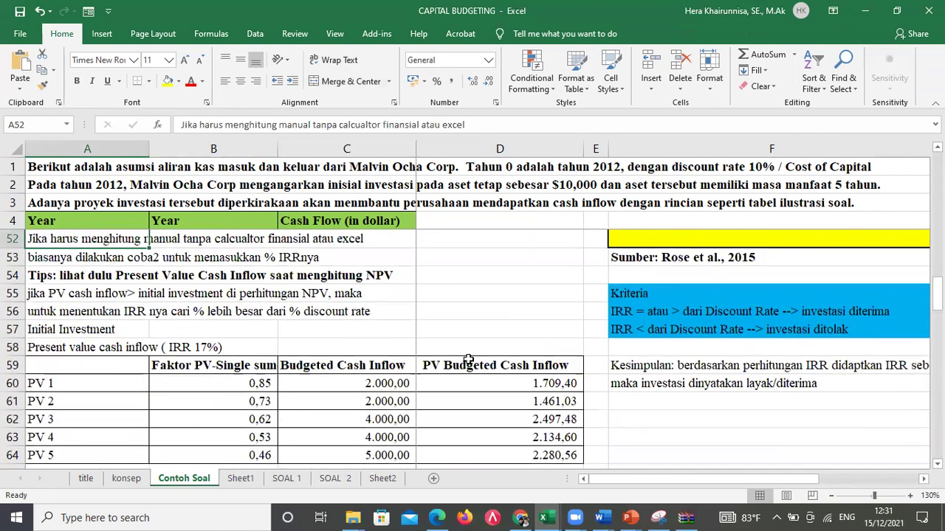
{"action": "key", "text": "Down"}
{"action": "key", "text": "Down"}
{"action": "key", "text": "Down"}
{"action": "key", "text": "Down"}
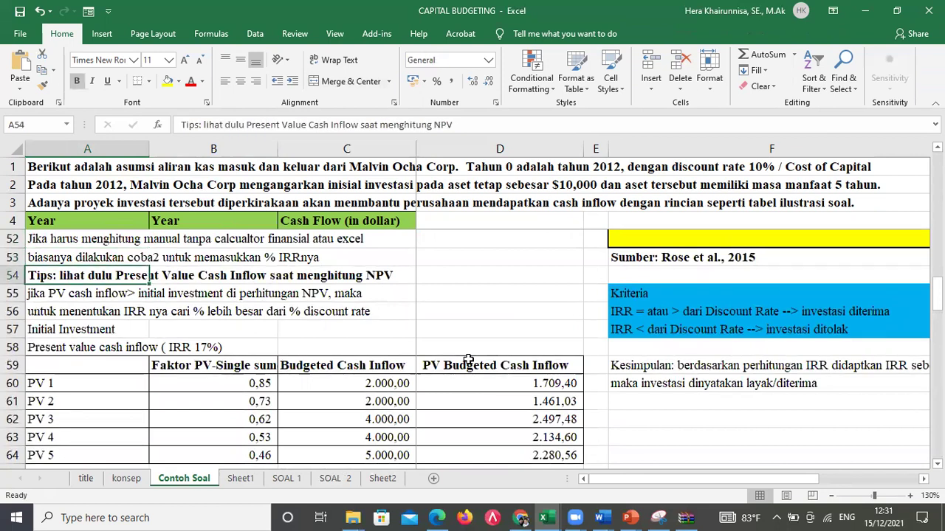
{"action": "key", "text": "Up"}
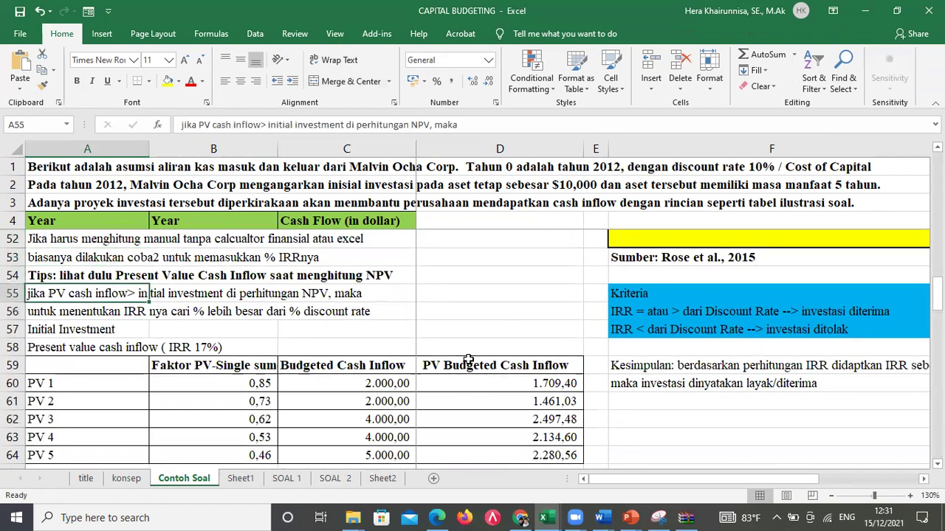
Go on past the IRR tables to the Accounting Rate of Return section and read its yearly amounts, acceptance criteria and conclusion.
{"action": "key", "text": "Down"}
{"action": "key", "text": "Down"}
{"action": "key", "text": "Down"}
{"action": "key", "text": "Down"}
{"action": "key", "text": "Down"}
{"action": "key", "text": "Down"}
{"action": "key", "text": "Down"}
{"action": "key", "text": "Down"}
{"action": "key", "text": "Down"}
{"action": "key", "text": "Down"}
{"action": "key", "text": "Down"}
{"action": "key", "text": "Down"}
{"action": "key", "text": "Down"}
{"action": "key", "text": "Down"}
{"action": "key", "text": "Down"}
{"action": "key", "text": "Down"}
{"action": "key", "text": "Down"}
{"action": "key", "text": "Down"}
{"action": "key", "text": "Down"}
{"action": "key", "text": "Down"}
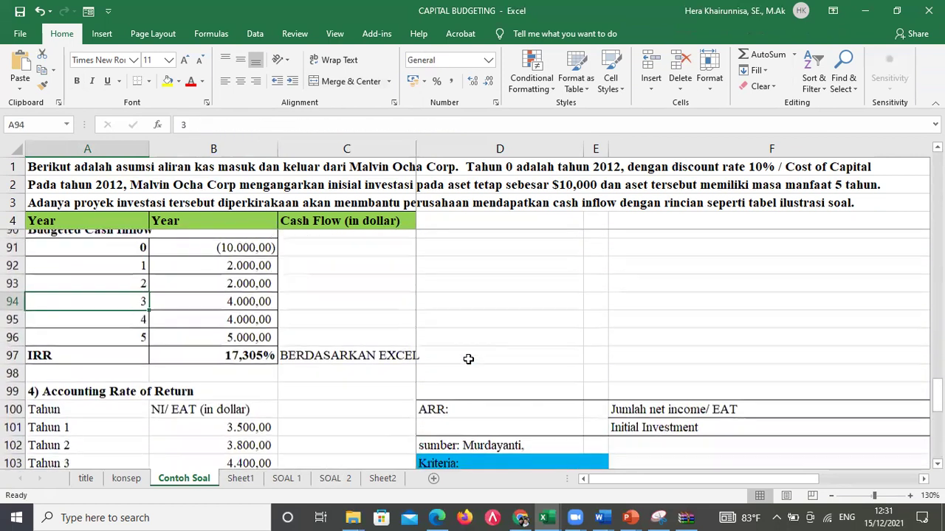
{"action": "key", "text": "Down"}
{"action": "key", "text": "Down"}
{"action": "key", "text": "Down"}
{"action": "key", "text": "Down"}
{"action": "key", "text": "Down"}
{"action": "key", "text": "Down"}
{"action": "key", "text": "Down"}
{"action": "key", "text": "Down"}
{"action": "key", "text": "Down"}
{"action": "key", "text": "Down"}
{"action": "key", "text": "Down"}
{"action": "key", "text": "Down"}
{"action": "key", "text": "Down"}
{"action": "key", "text": "Down"}
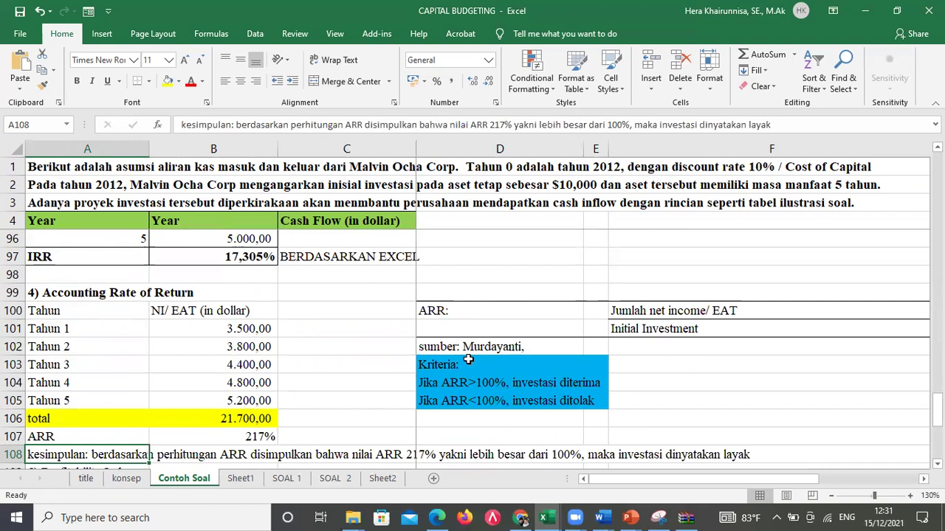
Return to the IRR section and read the two criteria comparing IRR with the discount rate for accepting or rejecting the investment.
{"action": "key", "text": "Page_Up"}
{"action": "key", "text": "Page_Up"}
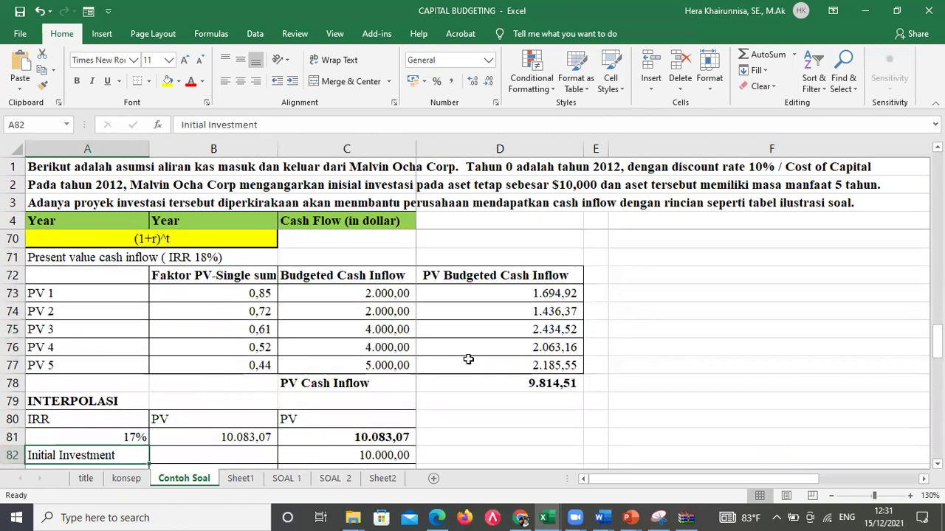
{"action": "key", "text": "Page_Down"}
{"action": "key", "text": "Page_Up"}
{"action": "key", "text": "Right"}
{"action": "key", "text": "Right"}
{"action": "key", "text": "Up"}
{"action": "key", "text": "Page_Up"}
{"action": "key", "text": "Right"}
{"action": "key", "text": "Right"}
{"action": "key", "text": "Up"}
{"action": "key", "text": "Up"}
{"action": "key", "text": "Up"}
{"action": "key", "text": "Up"}
{"action": "key", "text": "Up"}
{"action": "key", "text": "Up"}
{"action": "key", "text": "Up"}
{"action": "key", "text": "Up"}
{"action": "key", "text": "Up"}
{"action": "key", "text": "Up"}
{"action": "key", "text": "Up"}
{"action": "key", "text": "Up"}
{"action": "key", "text": "Up"}
{"action": "key", "text": "Up"}
{"action": "key", "text": "Up"}
{"action": "key", "text": "Right"}
{"action": "key", "text": "Right"}
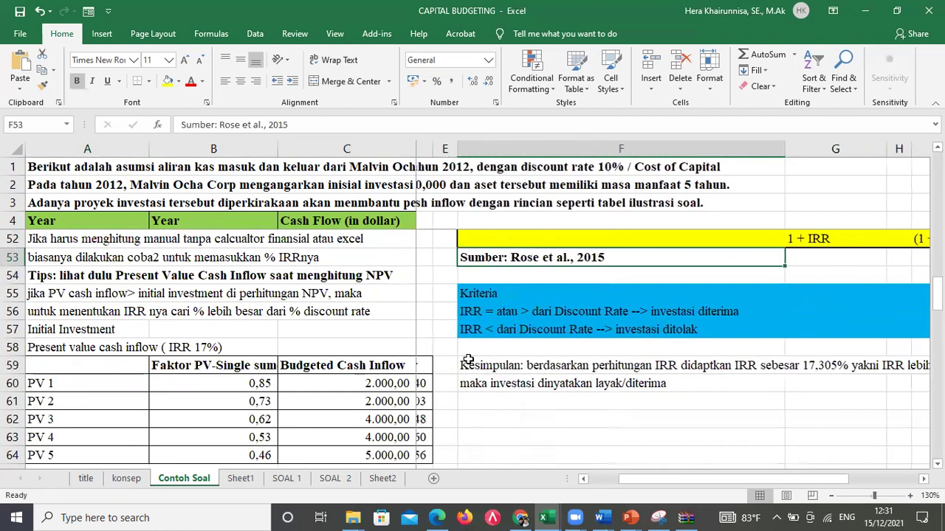
{"action": "key", "text": "Down"}
{"action": "key", "text": "Down"}
{"action": "key", "text": "Left"}
{"action": "key", "text": "Left"}
{"action": "key", "text": "Left"}
{"action": "key", "text": "Right"}
{"action": "key", "text": "Down"}
{"action": "key", "text": "Right"}
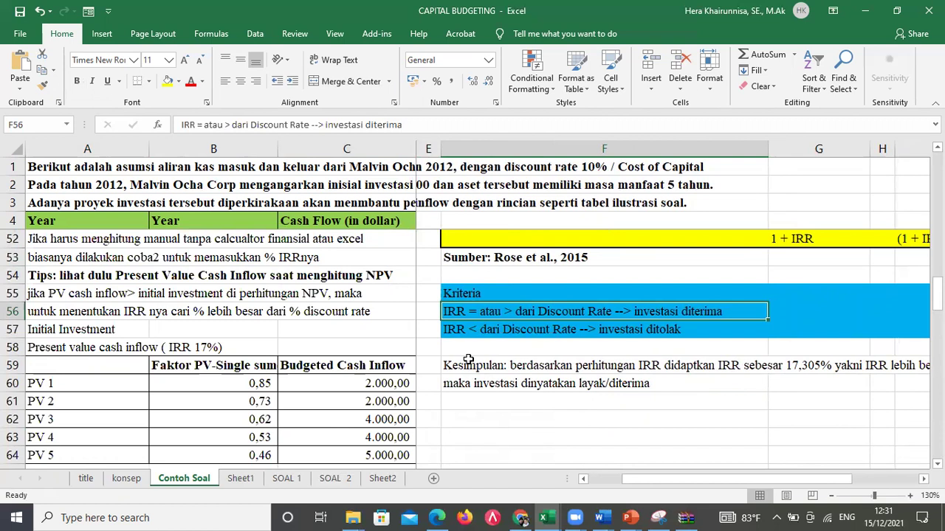
{"action": "key", "text": "Down"}
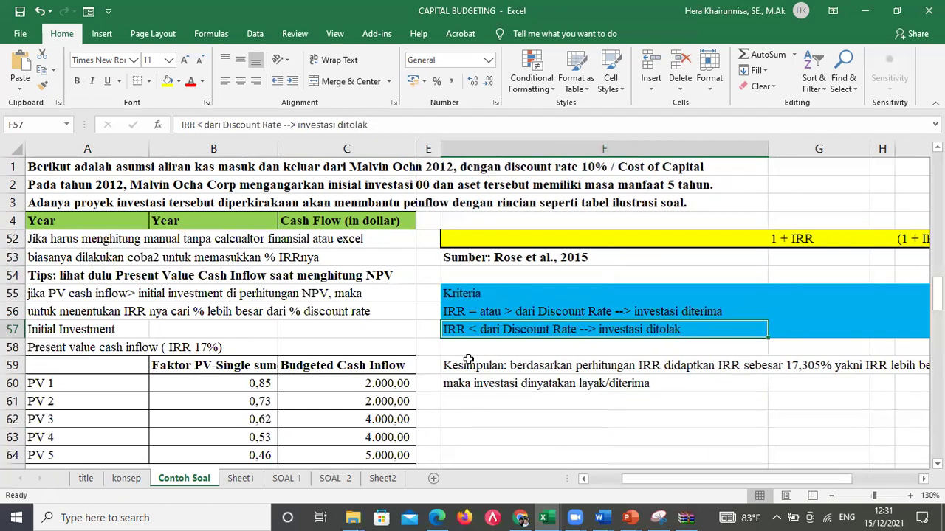
Skim the INTERPOLASI table, the Excel-based IRR table and the ARR section through to the start of the Profitability Index section.
{"action": "key", "text": "Page_Down"}
{"action": "key", "text": "Page_Down"}
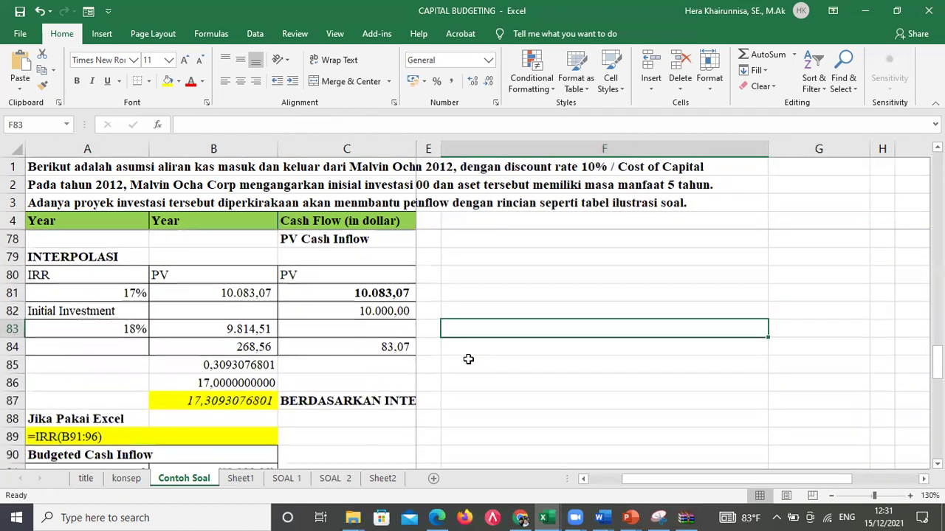
{"action": "key", "text": "Home"}
{"action": "key", "text": "Page_Down"}
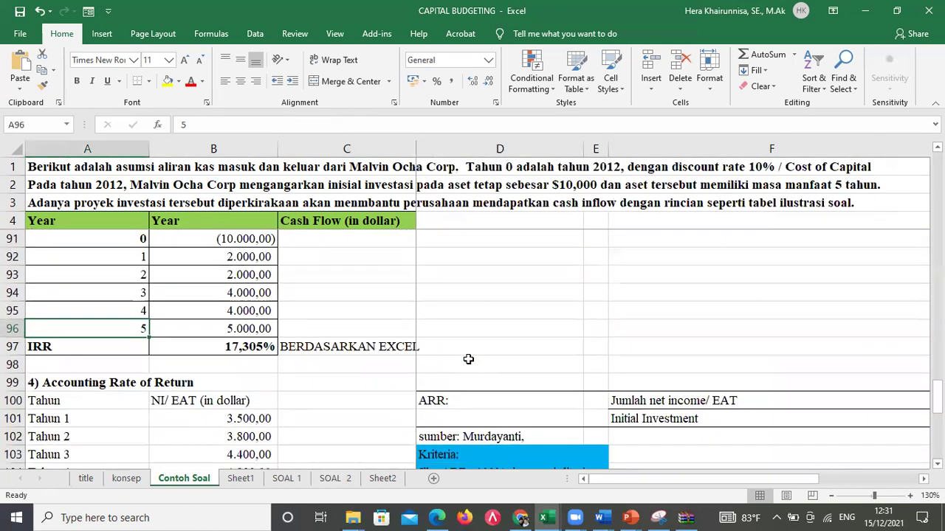
{"action": "key", "text": "Down"}
{"action": "key", "text": "Down"}
{"action": "key", "text": "Down"}
{"action": "key", "text": "Down"}
{"action": "key", "text": "Down"}
{"action": "key", "text": "Down"}
{"action": "key", "text": "Down"}
{"action": "key", "text": "Down"}
{"action": "key", "text": "Down"}
{"action": "key", "text": "Down"}
{"action": "key", "text": "Down"}
{"action": "key", "text": "Down"}
{"action": "key", "text": "Down"}
{"action": "key", "text": "Down"}
{"action": "key", "text": "Down"}
{"action": "key", "text": "Down"}
{"action": "key", "text": "Down"}
{"action": "key", "text": "Down"}
{"action": "key", "text": "Down"}
{"action": "key", "text": "Down"}
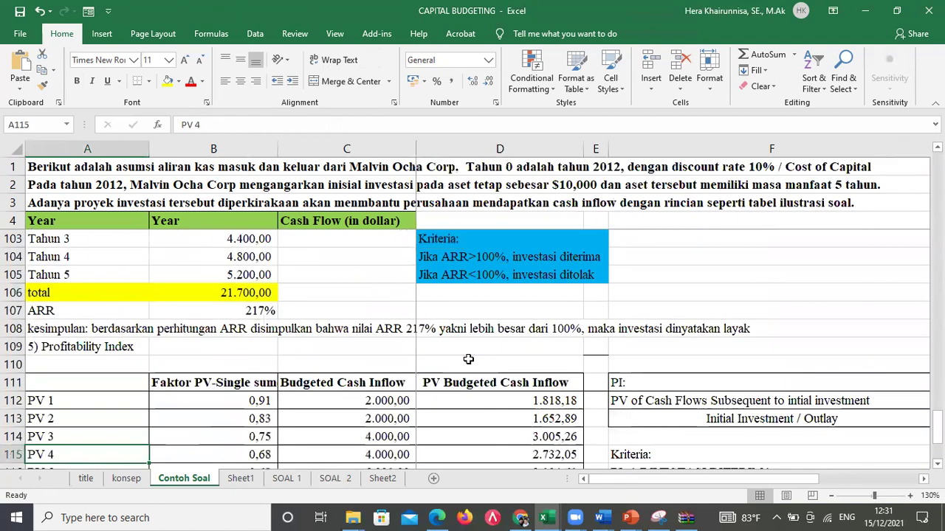
Examine the Profitability Index table, including the PV Cash Inflow and Initial Investment rows, the conclusion and the formula in the PI result cell.
{"action": "key", "text": "Down"}
{"action": "key", "text": "Down"}
{"action": "key", "text": "Down"}
{"action": "key", "text": "Down"}
{"action": "key", "text": "Down"}
{"action": "key", "text": "Down"}
{"action": "key", "text": "Up"}
{"action": "key", "text": "Up"}
{"action": "key", "text": "Up"}
{"action": "key", "text": "Up"}
{"action": "key", "text": "Up"}
{"action": "key", "text": "Up"}
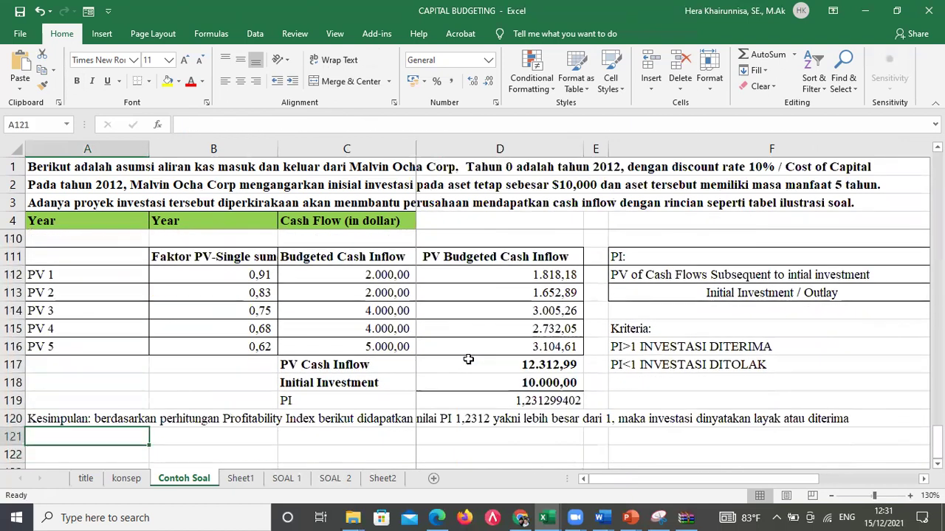
{"action": "key", "text": "Right"}
{"action": "key", "text": "Right"}
{"action": "key", "text": "Down"}
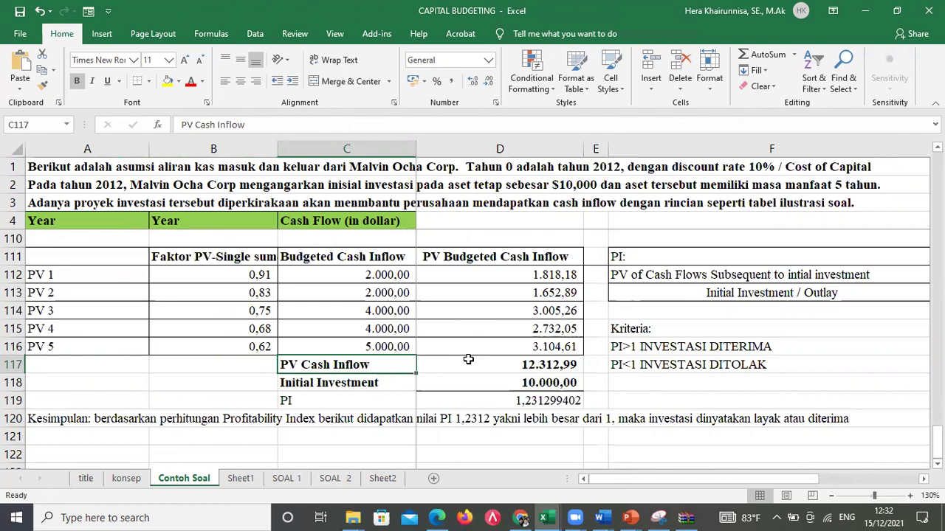
{"action": "key", "text": "Down"}
{"action": "key", "text": "Down"}
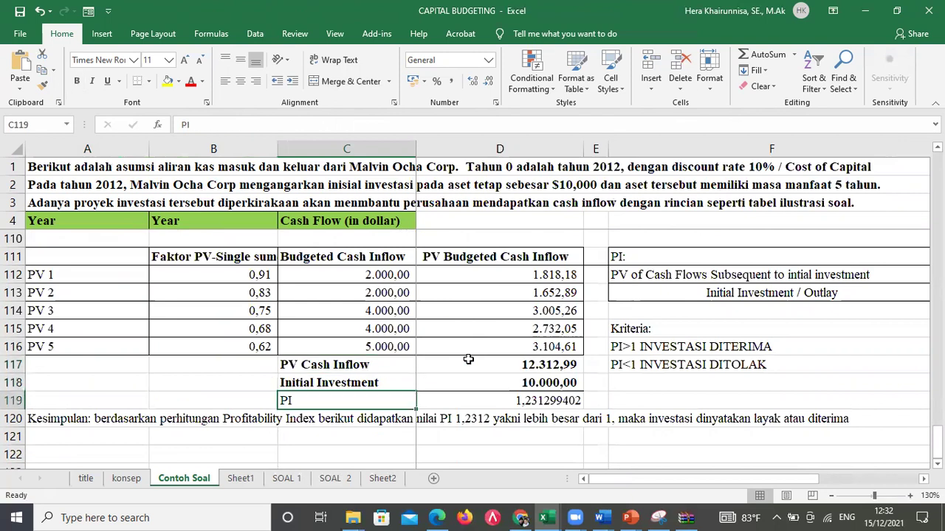
{"action": "key", "text": "Right"}
{"action": "key", "text": "ctrl+0"}
{"action": "key", "text": "Right"}
{"action": "key", "text": "Right"}
{"action": "key", "text": "Right"}
{"action": "key", "text": "ctrl+z"}
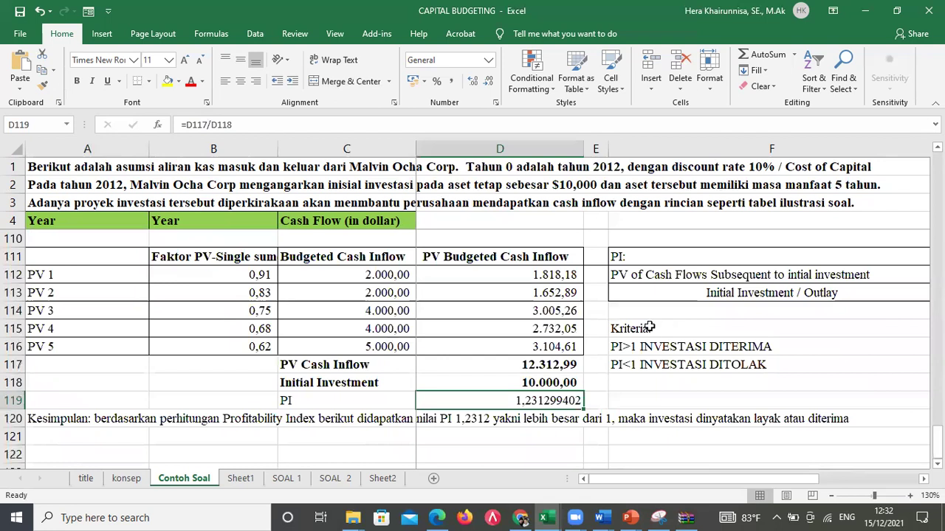
Review the acceptance and rejection criteria for PI and the full PI formula in the adjoining box.
{"action": "left_click_drag", "start_coordinate": [629, 331], "coordinate": [638, 342]}
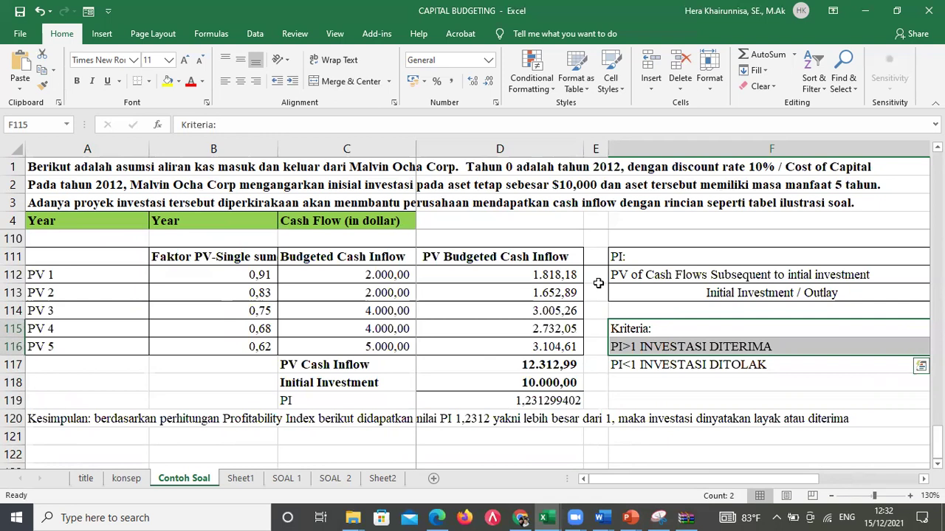
{"action": "scroll", "coordinate": [598, 282], "scroll_direction": "right", "scroll_amount": 2}
{"action": "key", "text": "Down"}
{"action": "key", "text": "Down"}
{"action": "key", "text": "Down"}
{"action": "key", "text": "Down"}
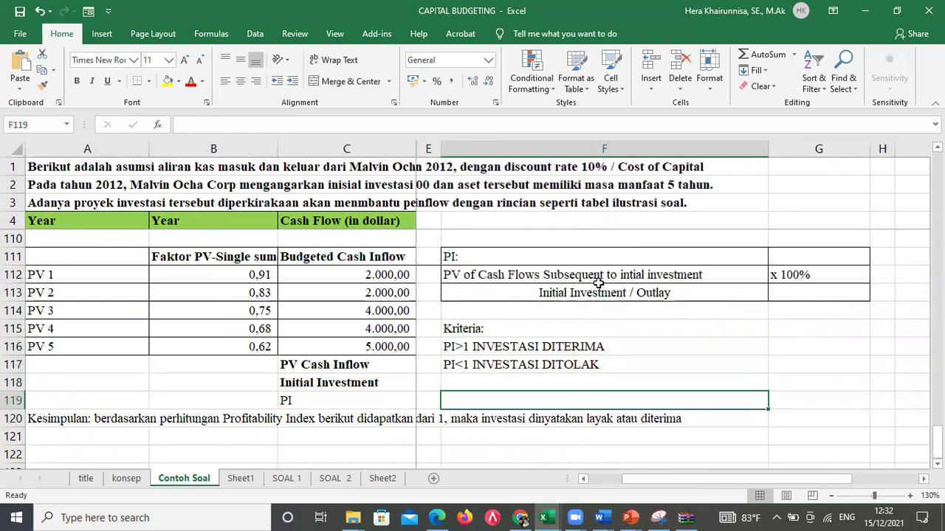
Return from the Profitability Index section to the NPV calculation near the start of the Contoh Soal sheet.
{"action": "key", "text": "Left"}
{"action": "key", "text": "Left"}
{"action": "key", "text": "Left"}
{"action": "key", "text": "Left"}
{"action": "key", "text": "Left"}
{"action": "key", "text": "Up"}
{"action": "key", "text": "Up"}
{"action": "key", "text": "Up"}
{"action": "key", "text": "Up"}
{"action": "key", "text": "Up"}
{"action": "key", "text": "Up"}
{"action": "key", "text": "Up"}
{"action": "key", "text": "Up"}
{"action": "key", "text": "Up"}
{"action": "key", "text": "Up"}
{"action": "key", "text": "Up"}
{"action": "key", "text": "Up"}
{"action": "key", "text": "Up"}
{"action": "key", "text": "Up"}
{"action": "key", "text": "Up"}
{"action": "key", "text": "Up"}
{"action": "key", "text": "Up"}
{"action": "key", "text": "Up"}
{"action": "key", "text": "Up"}
{"action": "key", "text": "Up"}
{"action": "key", "text": "Up"}
{"action": "key", "text": "Up"}
{"action": "key", "text": "Up"}
{"action": "key", "text": "Up"}
{"action": "key", "text": "Up"}
{"action": "key", "text": "Up"}
{"action": "key", "text": "Up"}
{"action": "key", "text": "Up"}
{"action": "key", "text": "Up"}
{"action": "key", "text": "Up"}
{"action": "key", "text": "Up"}
{"action": "key", "text": "Up"}
{"action": "key", "text": "Up"}
{"action": "key", "text": "Down"}
{"action": "key", "text": "Down"}
{"action": "key", "text": "Down"}
{"action": "key", "text": "Down"}
{"action": "key", "text": "Down"}
{"action": "key", "text": "Down"}
{"action": "key", "text": "Down"}
{"action": "key", "text": "Down"}
{"action": "key", "text": "Down"}
{"action": "key", "text": "Down"}
{"action": "key", "text": "Down"}
{"action": "key", "text": "Down"}
{"action": "key", "text": "Down"}
{"action": "key", "text": "Down"}
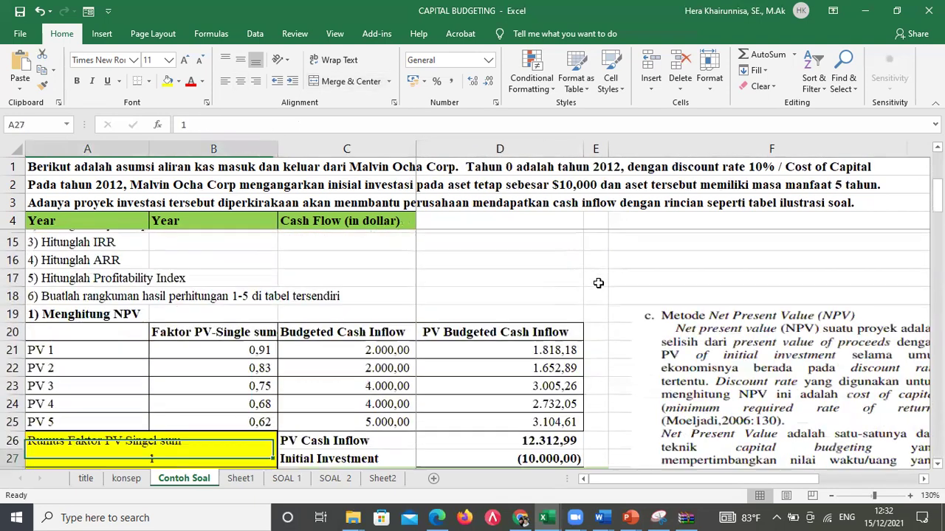
Skim the Contoh Soal sheet from the NPV calculation through the Payback Period section to the start of the IRR section.
{"action": "key", "text": "Down"}
{"action": "key", "text": "Down"}
{"action": "key", "text": "Down"}
{"action": "key", "text": "Down"}
{"action": "key", "text": "Down"}
{"action": "key", "text": "Down"}
{"action": "key", "text": "Down"}
{"action": "key", "text": "Down"}
{"action": "key", "text": "Down"}
{"action": "key", "text": "Down"}
{"action": "key", "text": "Down"}
{"action": "key", "text": "Down"}
{"action": "key", "text": "Down"}
{"action": "key", "text": "Down"}
{"action": "key", "text": "Down"}
{"action": "key", "text": "Down"}
{"action": "key", "text": "Down"}
{"action": "key", "text": "Down"}
{"action": "key", "text": "Down"}
{"action": "key", "text": "Down"}
{"action": "key", "text": "Up"}
{"action": "key", "text": "Up"}
{"action": "key", "text": "Up"}
{"action": "key", "text": "Up"}
{"action": "key", "text": "Up"}
{"action": "key", "text": "Up"}
{"action": "key", "text": "Up"}
{"action": "key", "text": "Up"}
{"action": "key", "text": "Up"}
{"action": "key", "text": "Up"}
{"action": "key", "text": "Up"}
{"action": "key", "text": "Up"}
{"action": "key", "text": "Up"}
{"action": "scroll", "coordinate": [597, 283], "scroll_direction": "up", "scroll_amount": 2}
{"action": "key", "text": "ctrl+Home"}
{"action": "key", "text": "Down"}
{"action": "key", "text": "Down"}
{"action": "key", "text": "Down"}
{"action": "key", "text": "Down"}
{"action": "key", "text": "Down"}
{"action": "key", "text": "Down"}
{"action": "key", "text": "Down"}
{"action": "key", "text": "Down"}
{"action": "key", "text": "Down"}
{"action": "key", "text": "Down"}
{"action": "key", "text": "Down"}
{"action": "key", "text": "Down"}
{"action": "key", "text": "Down"}
{"action": "key", "text": "Down"}
{"action": "key", "text": "Down"}
{"action": "key", "text": "Down"}
{"action": "key", "text": "Down"}
{"action": "key", "text": "Down"}
{"action": "key", "text": "Down"}
{"action": "key", "text": "Down"}
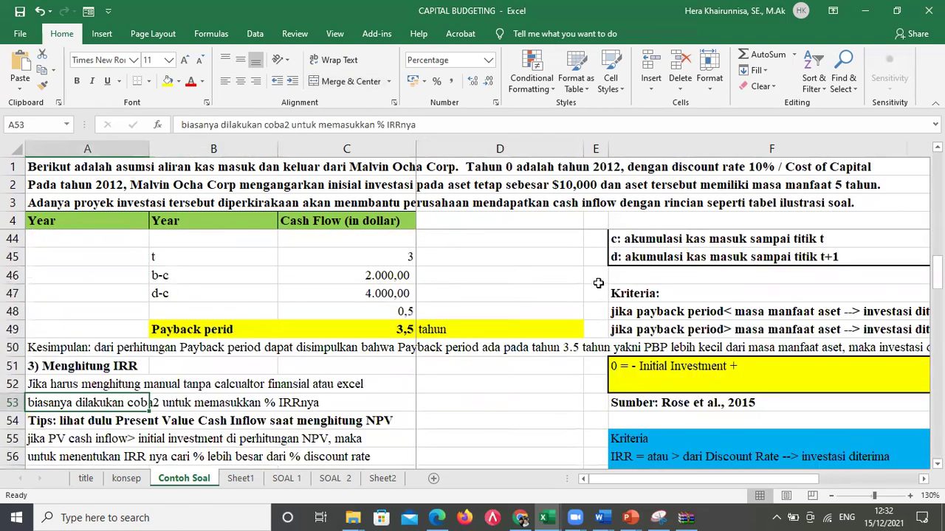
Go back to the yearly cash flow table and the list of calculation instructions at the beginning of the example.
{"action": "key", "text": "Up"}
{"action": "key", "text": "Up"}
{"action": "key", "text": "Up"}
{"action": "key", "text": "Up"}
{"action": "key", "text": "Up"}
{"action": "key", "text": "Up"}
{"action": "key", "text": "Up"}
{"action": "key", "text": "Up"}
{"action": "key", "text": "Up"}
{"action": "key", "text": "Up"}
{"action": "key", "text": "Up"}
{"action": "key", "text": "Up"}
{"action": "key", "text": "Up"}
{"action": "key", "text": "Up"}
{"action": "key", "text": "Up"}
{"action": "key", "text": "Up"}
{"action": "key", "text": "Up"}
{"action": "key", "text": "Up"}
{"action": "key", "text": "Up"}
{"action": "key", "text": "Up"}
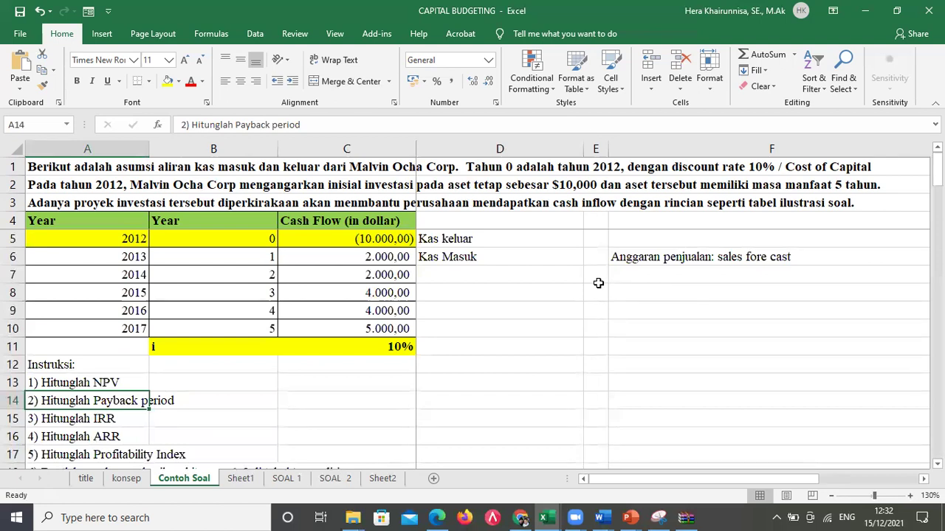
Review the NPV table and the Payback Period section against the cash flow data, finishing on the NPV table.
{"action": "key", "text": "Page_Down"}
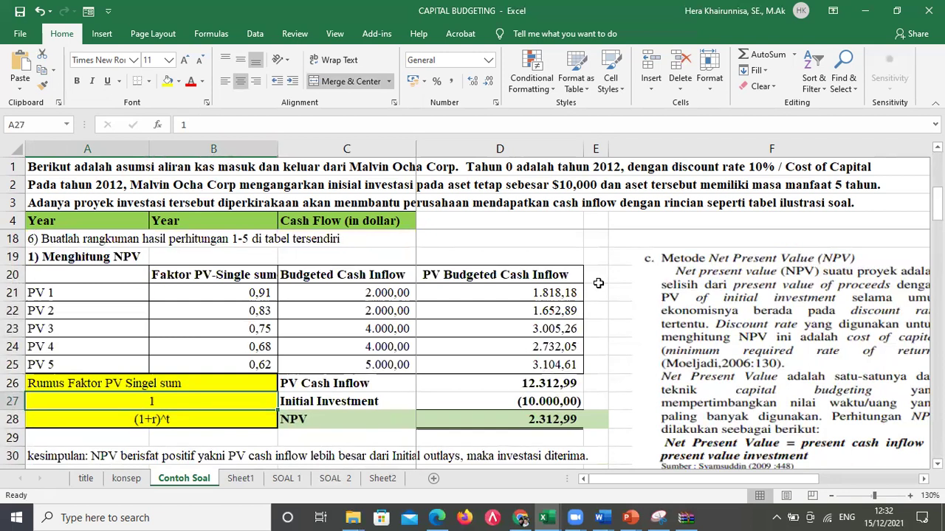
{"action": "key", "text": "Page_Down"}
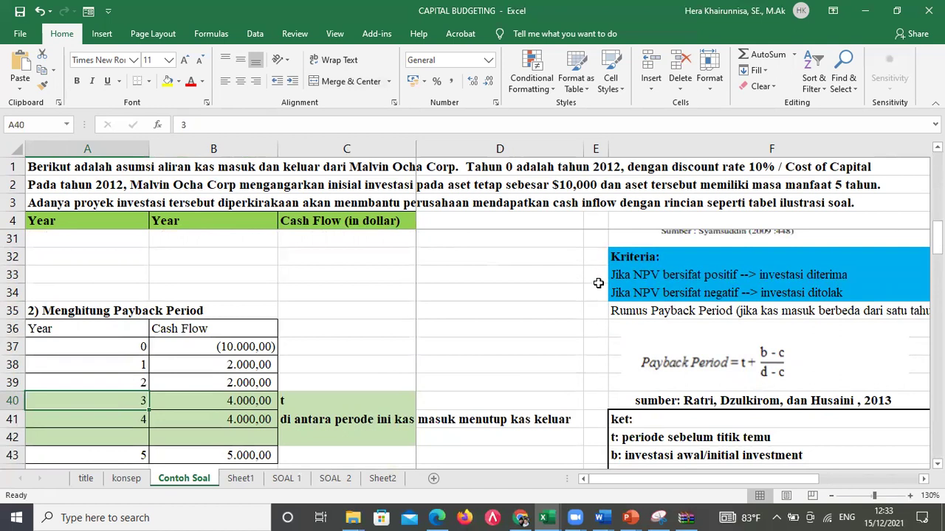
{"action": "key", "text": "Page_Up"}
{"action": "key", "text": "Page_Up"}
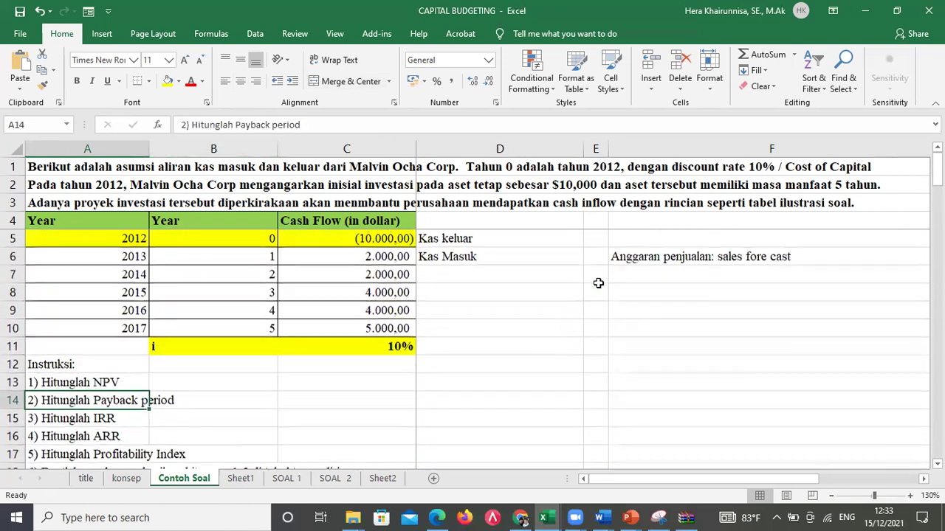
{"action": "key", "text": "Page_Down"}
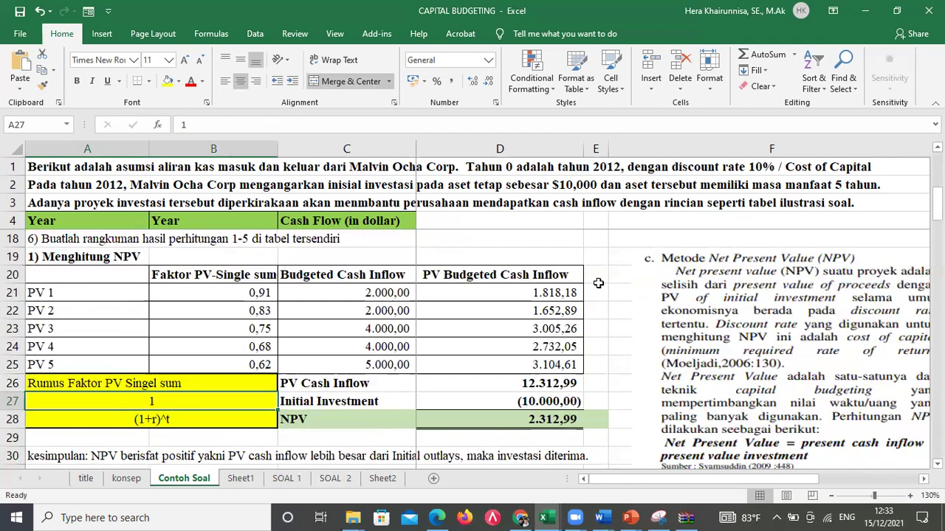
Switch to the workbook "jawaban anggaran statis dan fleksibel" and show the opening of the PT Divo problem on the SOAL 1-Anggaran Statis sheet.
{"action": "left_click", "coordinate": [547, 517]}
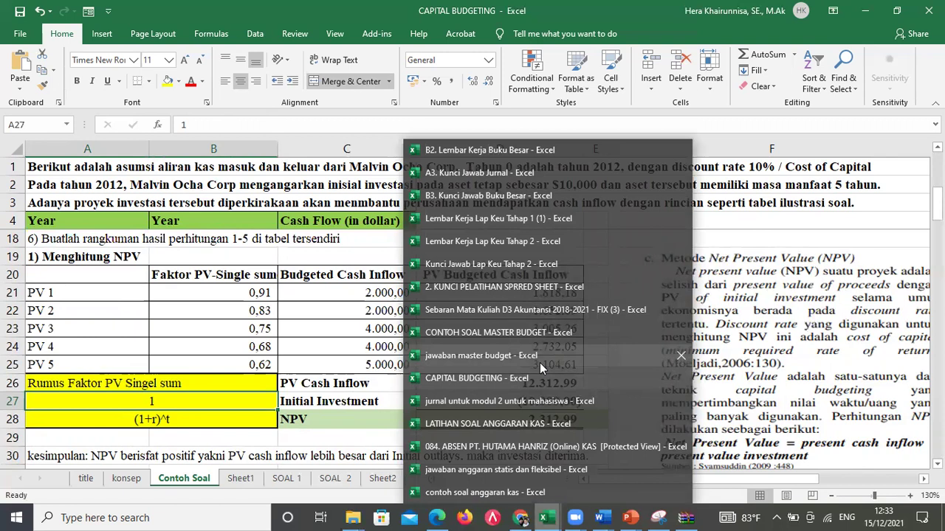
{"action": "left_click", "coordinate": [524, 470]}
{"action": "left_click", "coordinate": [162, 480]}
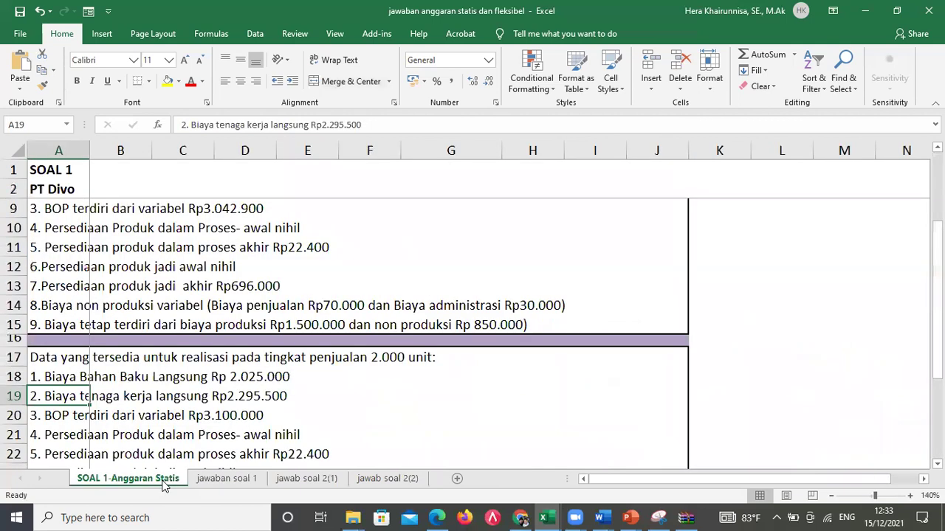
{"action": "left_click", "coordinate": [170, 328]}
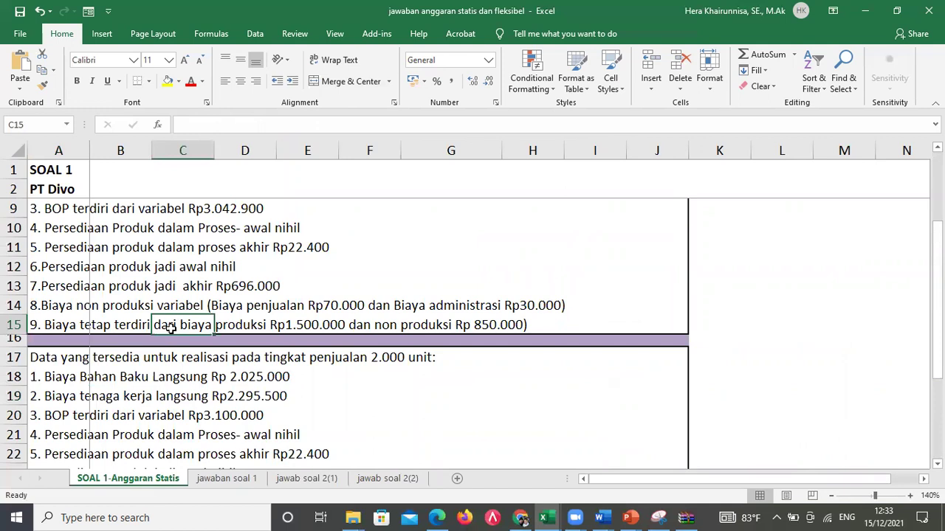
{"action": "scroll", "coordinate": [170, 329], "scroll_direction": "up", "scroll_amount": 2}
{"action": "left_click", "coordinate": [170, 329]}
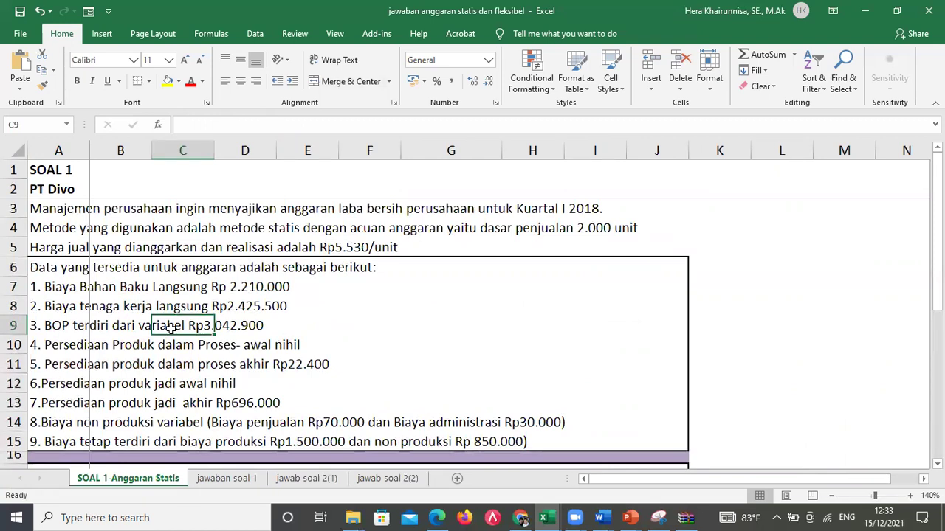
Read the PT Divo static budget assumptions and the nine budgeted cost and inventory items.
{"action": "key", "text": "Down"}
{"action": "key", "text": "Down"}
{"action": "key", "text": "Down"}
{"action": "key", "text": "Down"}
{"action": "key", "text": "Down"}
{"action": "key", "text": "Down"}
{"action": "key", "text": "Down"}
{"action": "key", "text": "Down"}
{"action": "key", "text": "Down"}
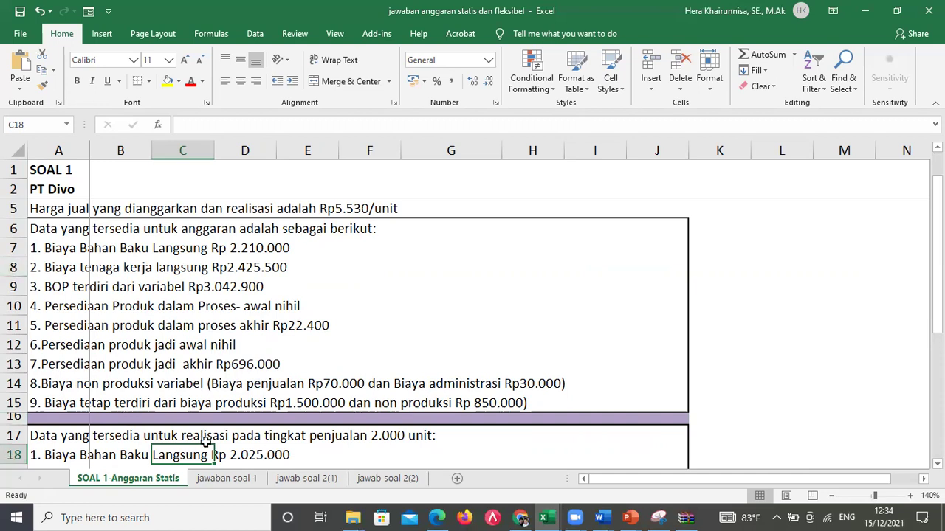
Examine the realization data for the 2.000-unit sales level, from direct materials through fixed costs.
{"action": "left_click", "coordinate": [131, 402]}
{"action": "key", "text": "Down"}
{"action": "key", "text": "Down"}
{"action": "key", "text": "Down"}
{"action": "key", "text": "Down"}
{"action": "key", "text": "Down"}
{"action": "key", "text": "Down"}
{"action": "key", "text": "Down"}
{"action": "key", "text": "Down"}
{"action": "key", "text": "Down"}
{"action": "key", "text": "Down"}
{"action": "key", "text": "Down"}
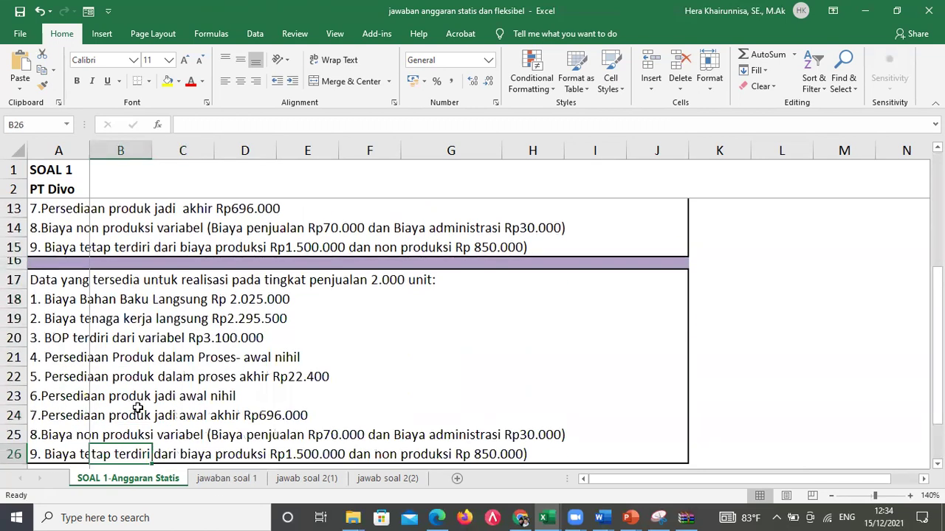
Open the jawaban soal 1 sheet and examine the budgeted Penjualan formula in the first row of the report.
{"action": "left_click", "coordinate": [226, 479]}
{"action": "left_click", "coordinate": [140, 293]}
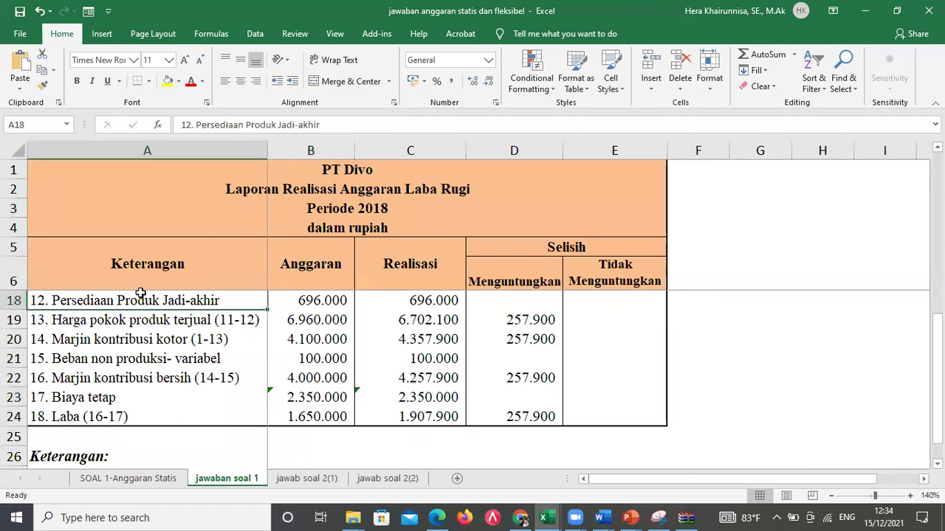
{"action": "key", "text": "Up"}
{"action": "key", "text": "Up"}
{"action": "key", "text": "Up"}
{"action": "key", "text": "Up"}
{"action": "key", "text": "Up"}
{"action": "key", "text": "Up"}
{"action": "key", "text": "Up"}
{"action": "key", "text": "Up"}
{"action": "key", "text": "Up"}
{"action": "key", "text": "Up"}
{"action": "key", "text": "Up"}
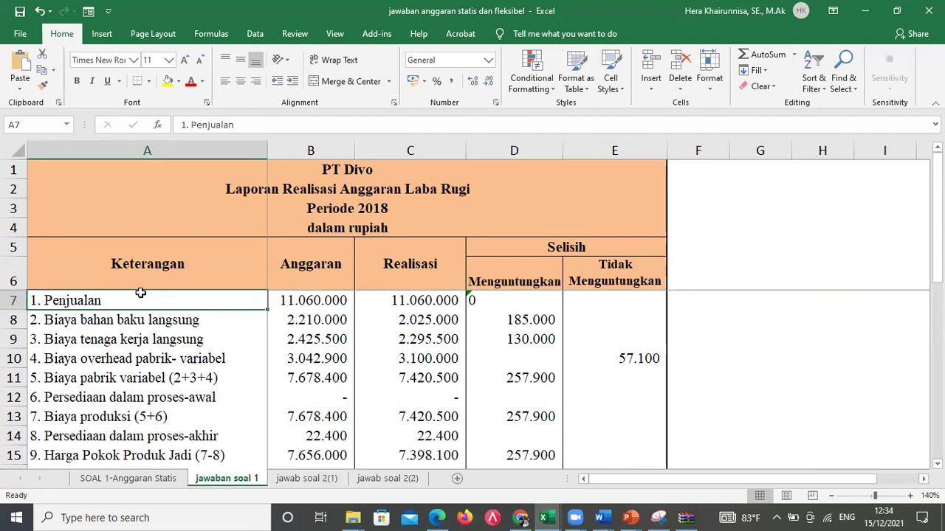
{"action": "key", "text": "Right"}
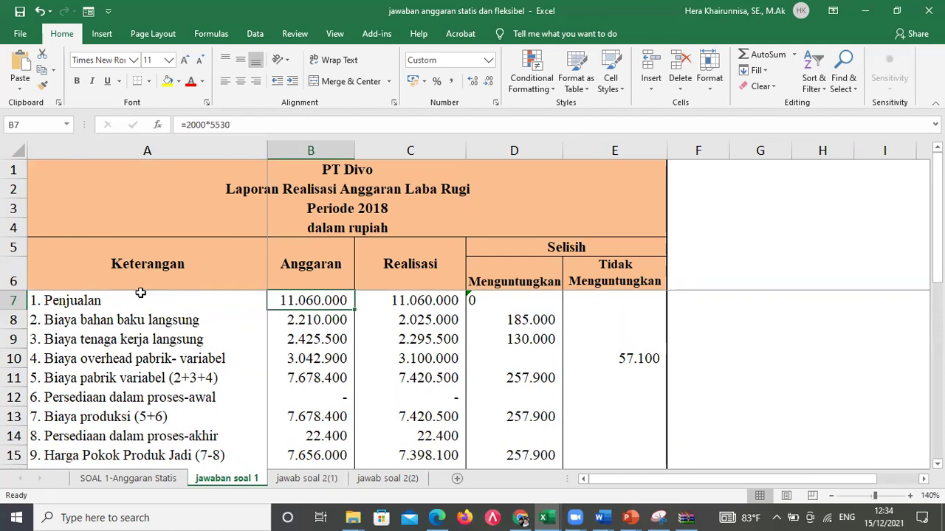
{"action": "left_click", "coordinate": [140, 293]}
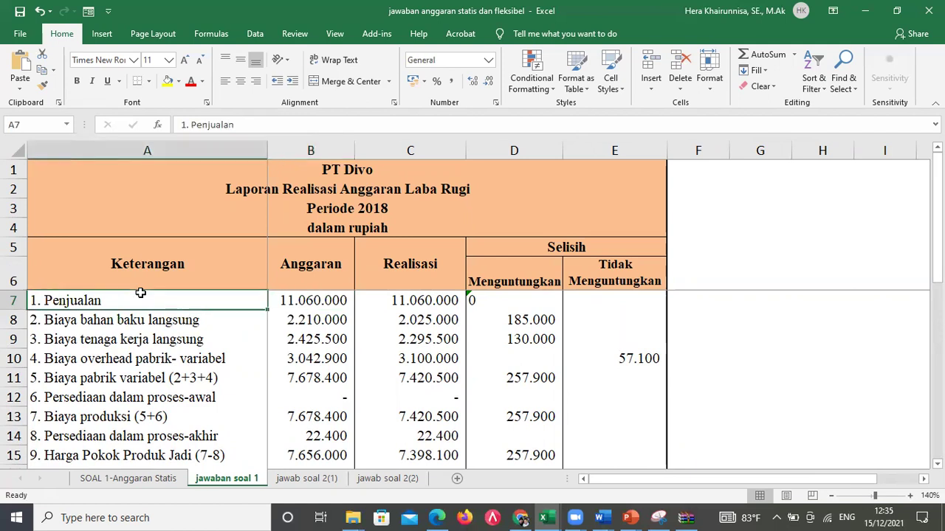
Skim the rows of PT Divo's Laporan Realisasi Anggaran Laba Rugi and return to the start of the report.
{"action": "key", "text": "Down"}
{"action": "key", "text": "Down"}
{"action": "key", "text": "Down"}
{"action": "key", "text": "Down"}
{"action": "key", "text": "Down"}
{"action": "key", "text": "Down"}
{"action": "key", "text": "Down"}
{"action": "key", "text": "Down"}
{"action": "key", "text": "Down"}
{"action": "key", "text": "Down"}
{"action": "key", "text": "Down"}
{"action": "key", "text": "Down"}
{"action": "key", "text": "Down"}
{"action": "key", "text": "Down"}
{"action": "key", "text": "Down"}
{"action": "key", "text": "Down"}
{"action": "key", "text": "Down"}
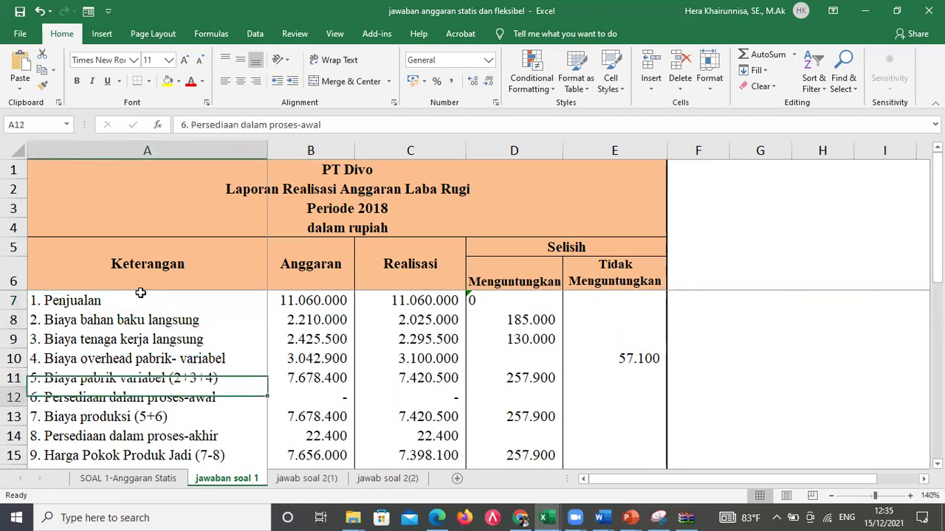
{"action": "key", "text": "Up"}
{"action": "key", "text": "Up"}
{"action": "key", "text": "Up"}
{"action": "key", "text": "Up"}
{"action": "key", "text": "Up"}
{"action": "key", "text": "Up"}
{"action": "key", "text": "Up"}
{"action": "key", "text": "Up"}
{"action": "key", "text": "Up"}
{"action": "key", "text": "Up"}
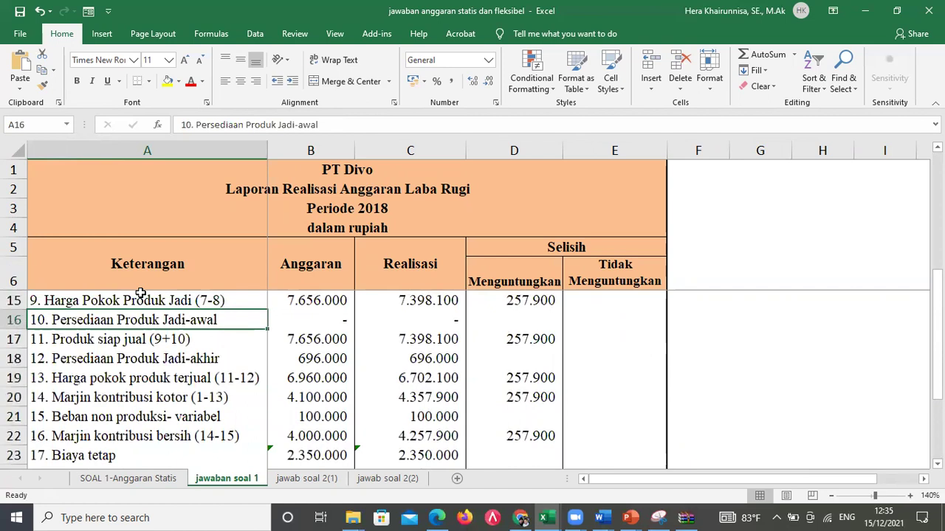
{"action": "key", "text": "Up"}
{"action": "key", "text": "Up"}
{"action": "key", "text": "Up"}
{"action": "key", "text": "Up"}
{"action": "key", "text": "Up"}
{"action": "key", "text": "Up"}
{"action": "key", "text": "Up"}
{"action": "key", "text": "Up"}
{"action": "key", "text": "Up"}
{"action": "key", "text": "Up"}
{"action": "key", "text": "Up"}
{"action": "key", "text": "Up"}
{"action": "key", "text": "Down"}
{"action": "key", "text": "Down"}
{"action": "key", "text": "Down"}
{"action": "key", "text": "Down"}
{"action": "key", "text": "Down"}
{"action": "key", "text": "Down"}
{"action": "key", "text": "Down"}
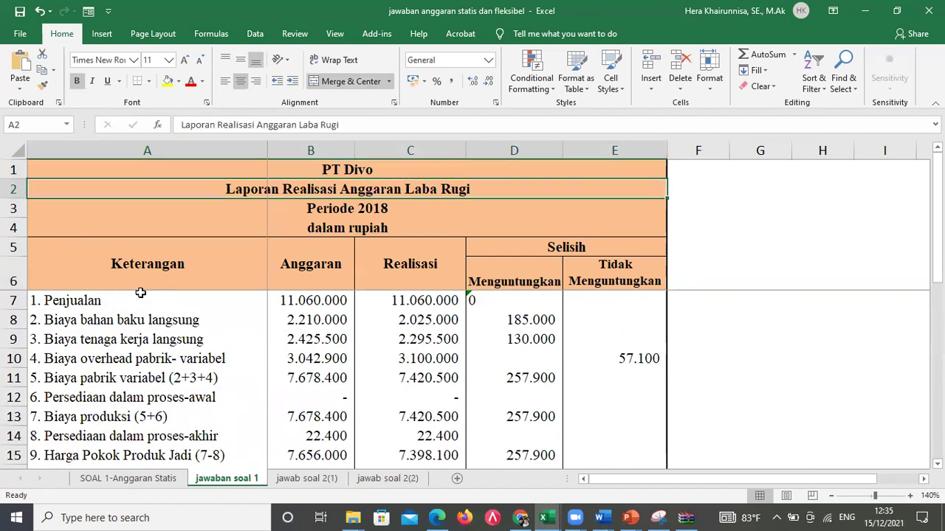
{"action": "key", "text": "Up"}
{"action": "key", "text": "Up"}
Examine the report rows from Penjualan through direct materials, direct labor, variable overhead, Biaya pabrik variabel and opening work in process.
{"action": "key", "text": "Right"}
{"action": "key", "text": "Left"}
{"action": "key", "text": "Down"}
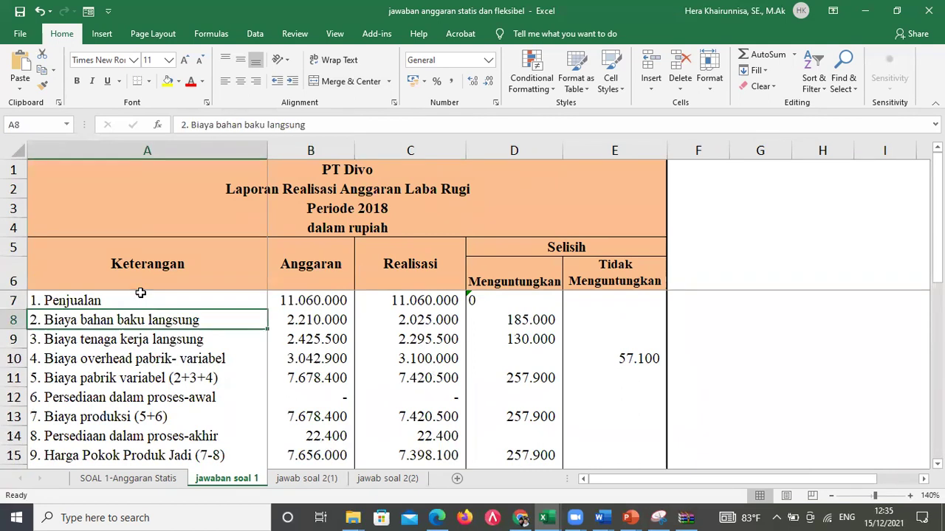
{"action": "key", "text": "Down"}
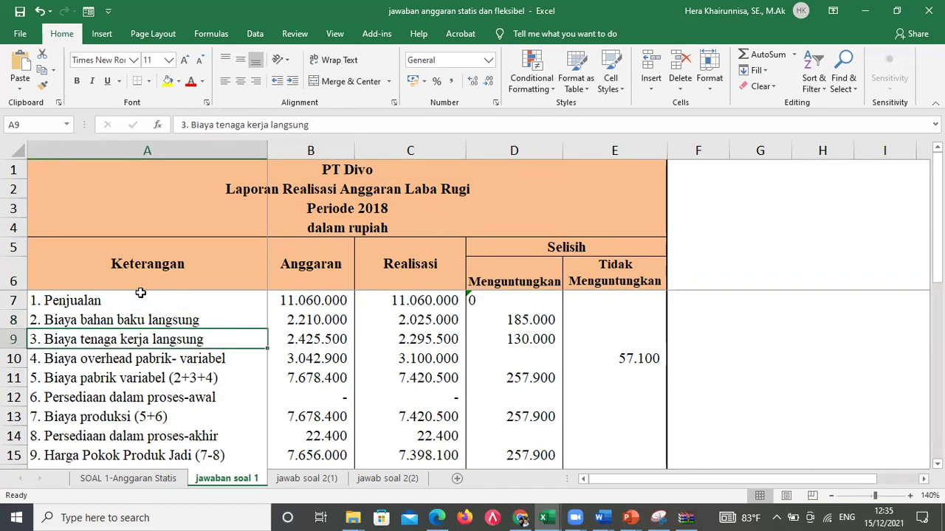
{"action": "key", "text": "Down"}
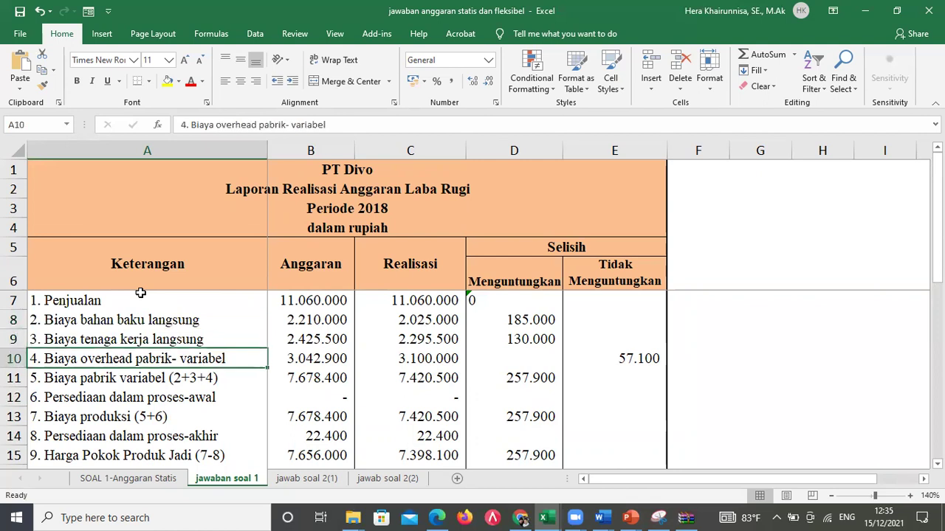
{"action": "key", "text": "Down"}
{"action": "key", "text": "Right"}
{"action": "key", "text": "Left"}
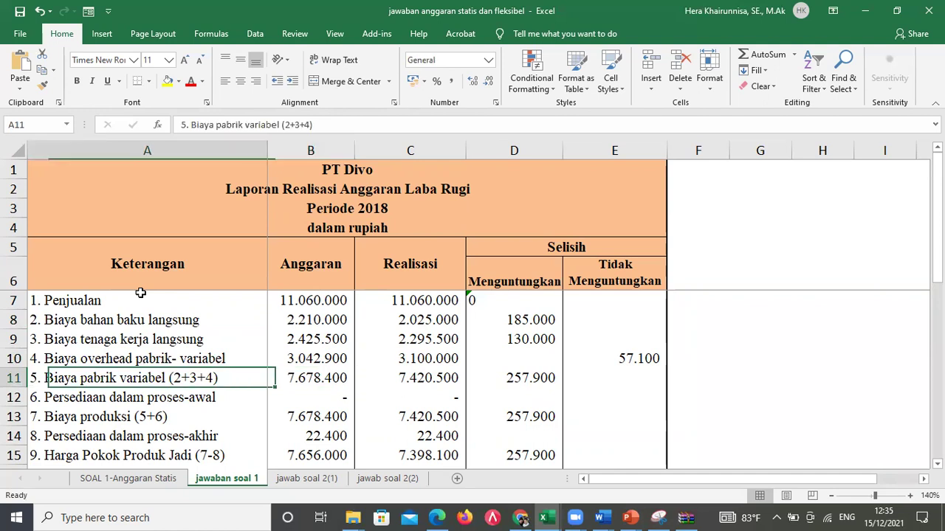
{"action": "key", "text": "Down"}
{"action": "key", "text": "Right"}
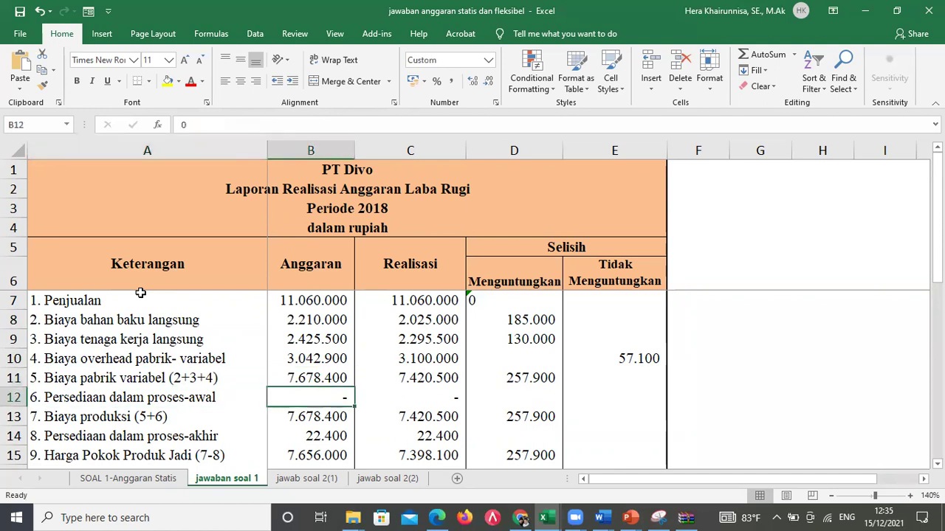
Inspect the cell references in the budgeted Biaya produksi formula, leaving the formula as it is.
{"action": "key", "text": "Down"}
{"action": "key", "text": "F2"}
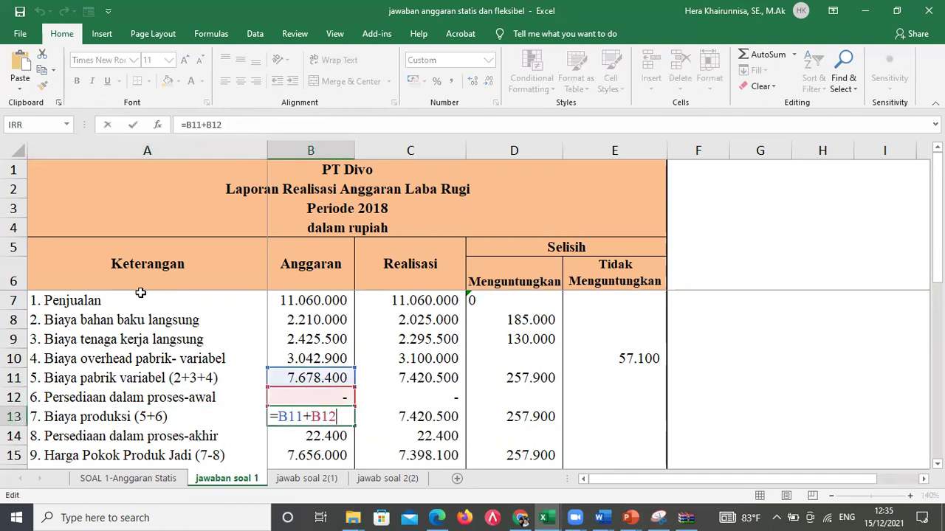
{"action": "key", "text": "Escape"}
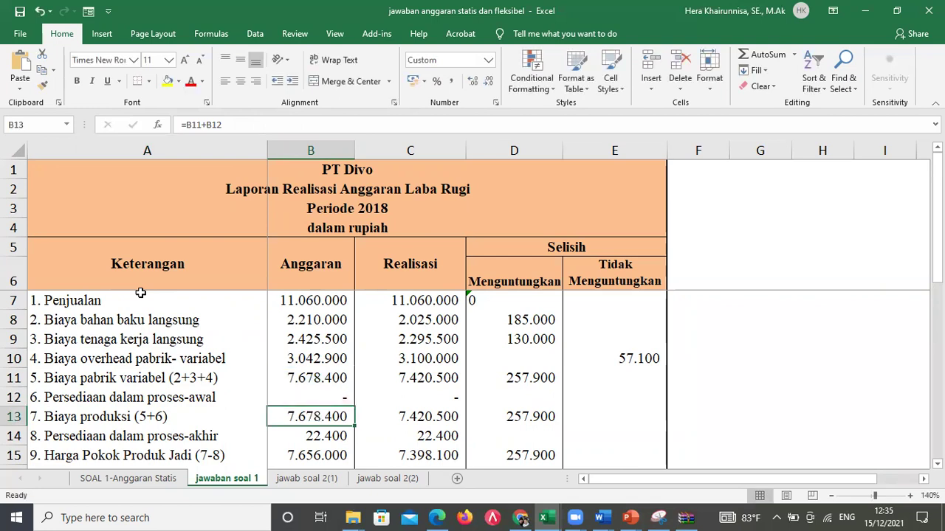
{"action": "key", "text": "Left"}
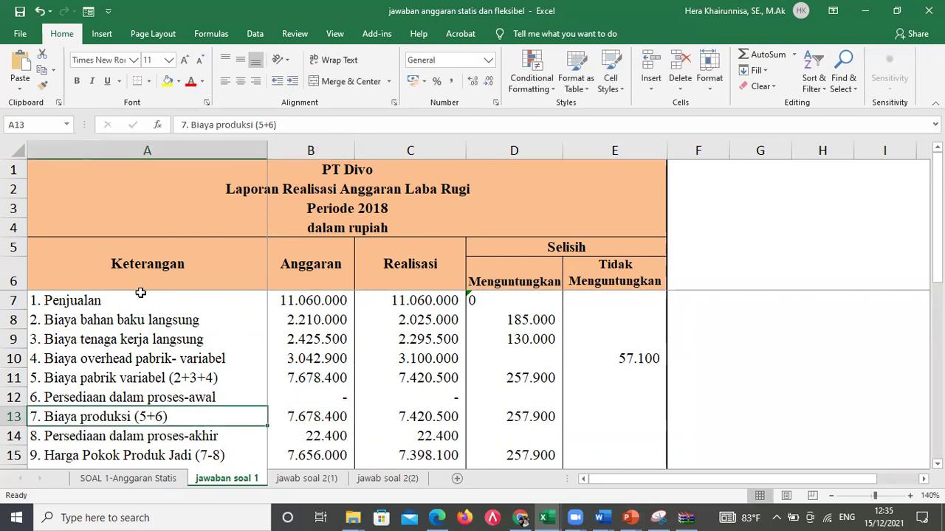
Review closing work in process and inspect the references in the budgeted Harga Pokok Produk Jadi formula.
{"action": "key", "text": "Down"}
{"action": "key", "text": "Down"}
{"action": "key", "text": "Down"}
{"action": "key", "text": "Up"}
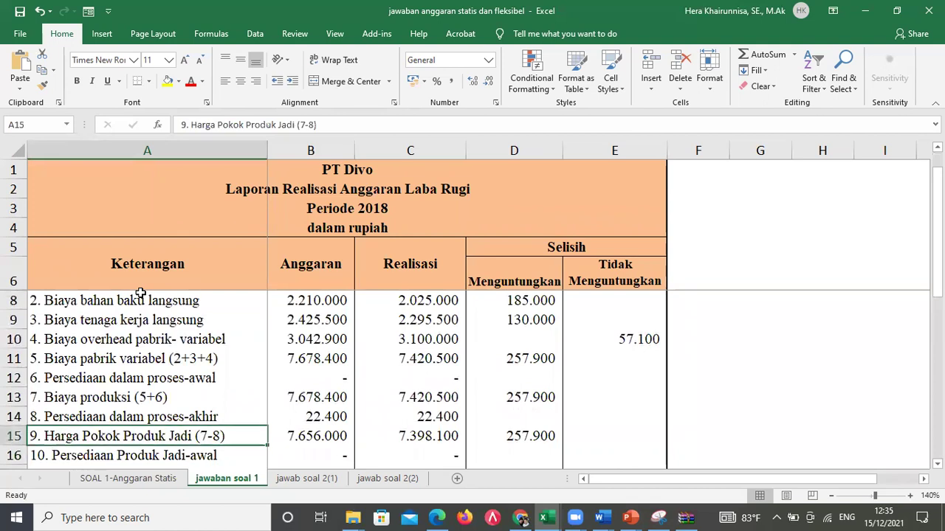
{"action": "key", "text": "Right"}
{"action": "key", "text": "Up"}
{"action": "key", "text": "Down"}
{"action": "key", "text": "F2"}
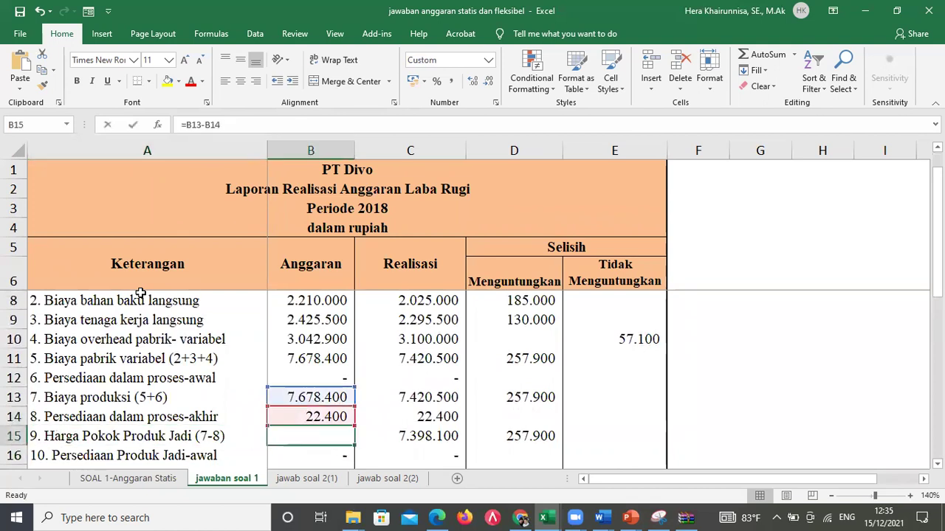
{"action": "key", "text": "ctrl+Return"}
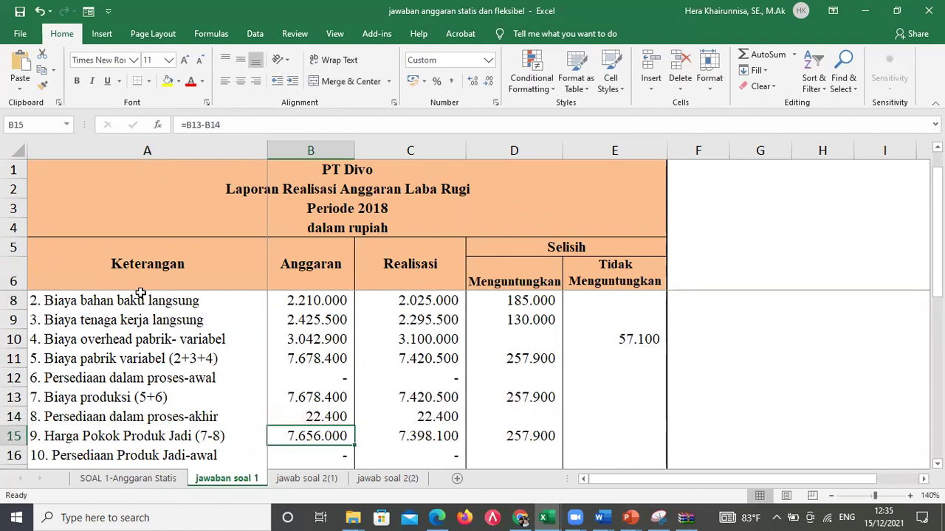
Review the opening finished goods row and inspect the references in the budgeted Produk siap jual formula.
{"action": "key", "text": "Down"}
{"action": "key", "text": "Down"}
{"action": "key", "text": "Up"}
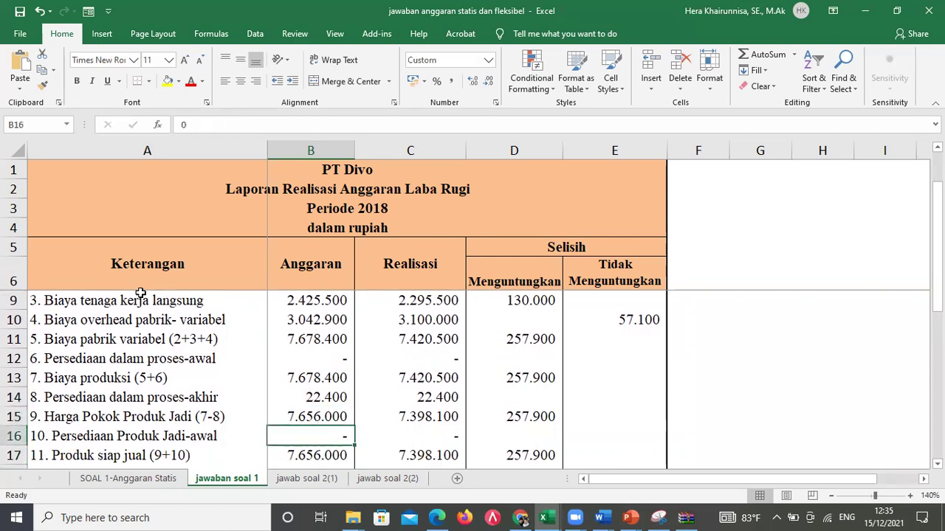
{"action": "key", "text": "Down"}
{"action": "key", "text": "Down"}
{"action": "key", "text": "Down"}
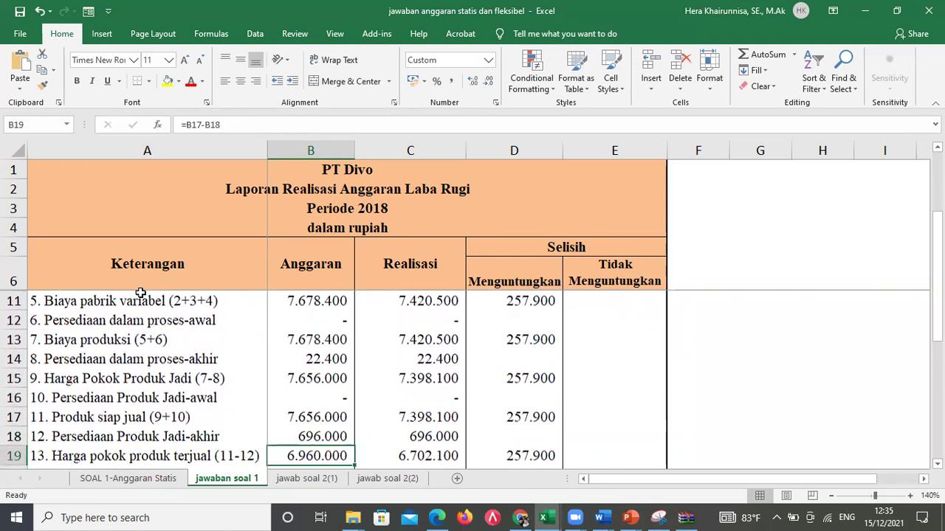
{"action": "key", "text": "Up"}
{"action": "key", "text": "Up"}
{"action": "key", "text": "F2"}
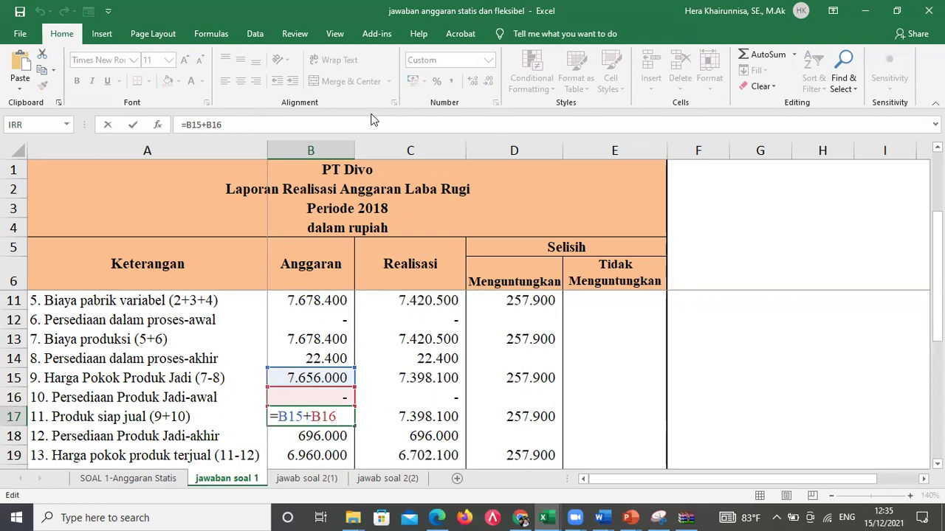
{"action": "left_click", "coordinate": [702, 33]}
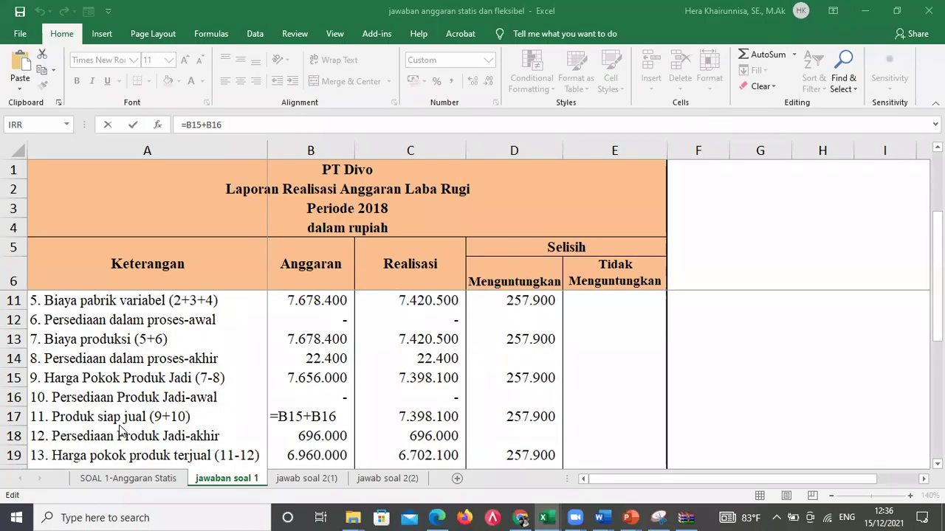
{"action": "key", "text": "Escape"}
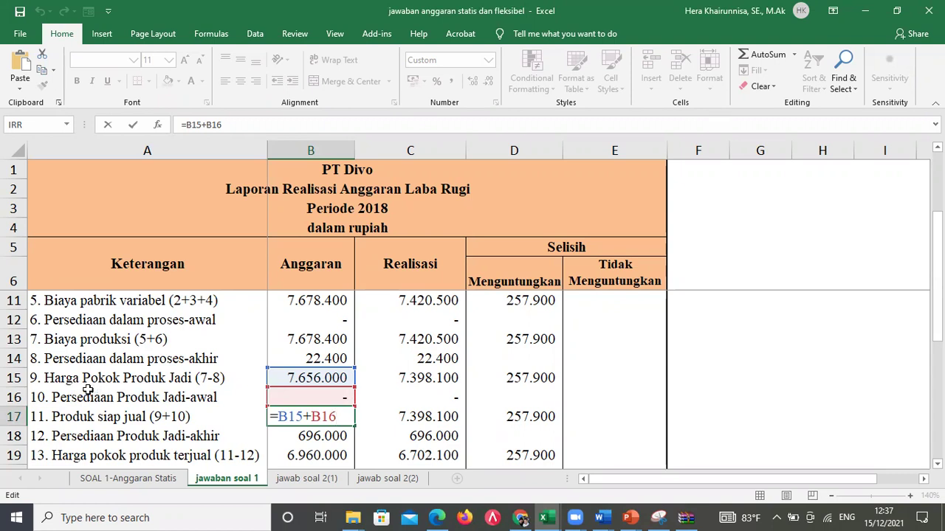
Check the budget formulas for Harga pokok produk terjual and Marjin kontribusi kotor, tracing the margin back to the Penjualan row.
{"action": "left_click", "coordinate": [96, 435]}
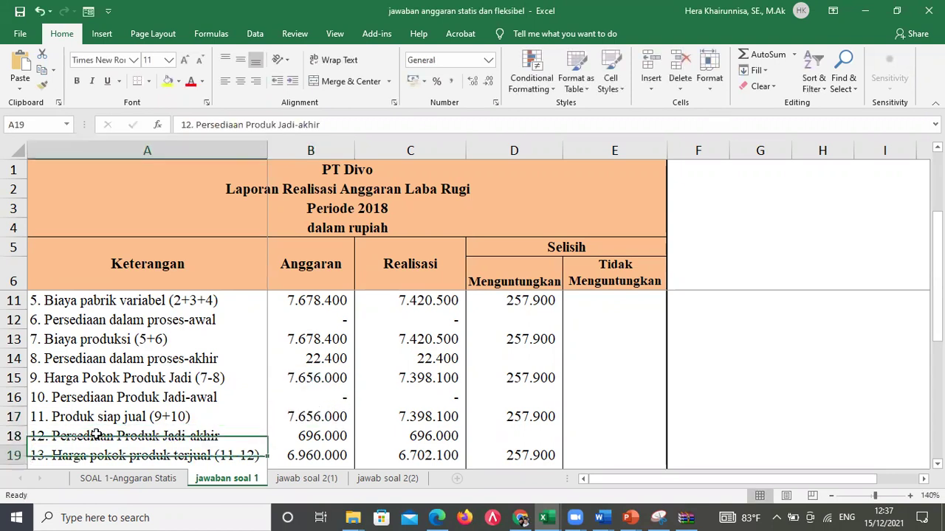
{"action": "key", "text": "Right"}
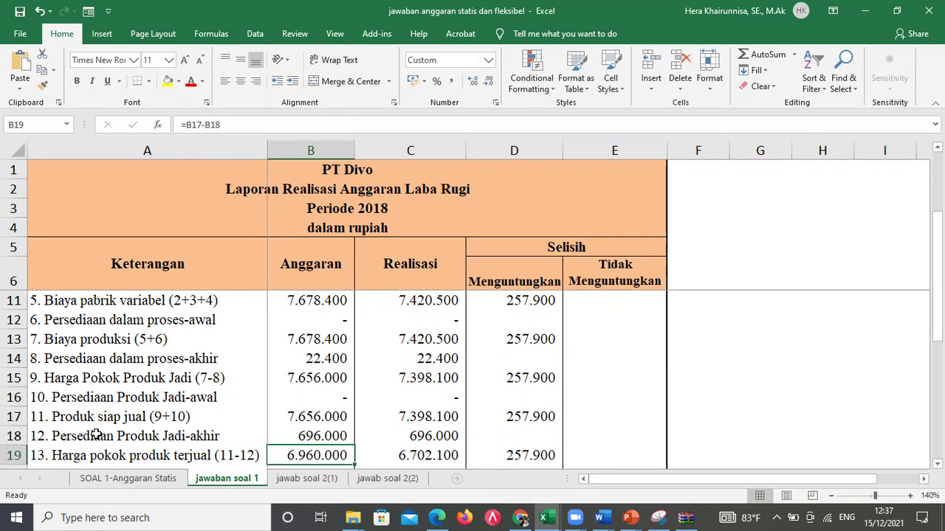
{"action": "key", "text": "Down"}
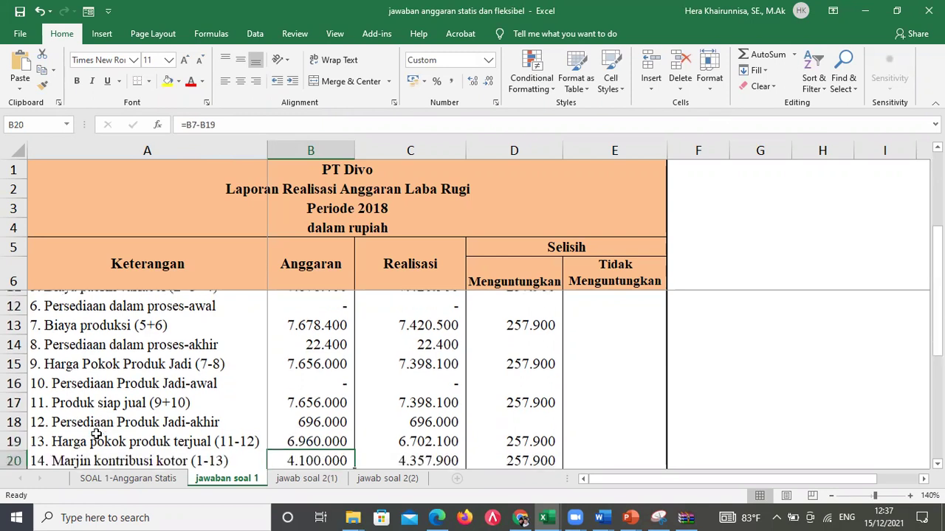
{"action": "key", "text": "Down"}
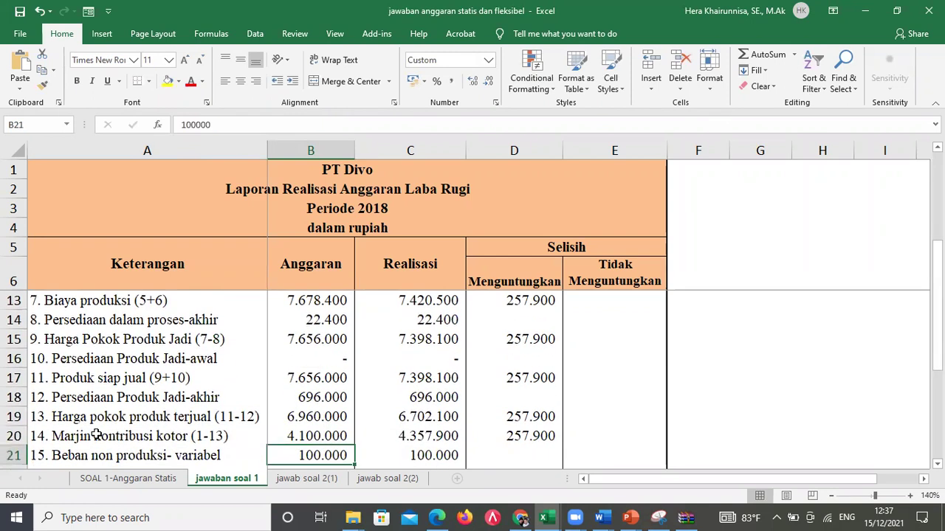
{"action": "key", "text": "Up"}
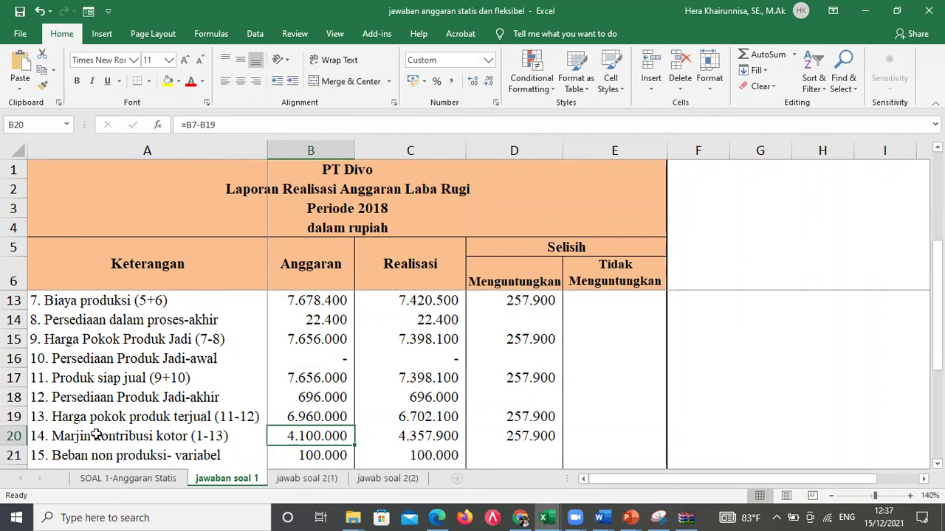
{"action": "key", "text": "Up"}
{"action": "key", "text": "Down"}
{"action": "key", "text": "F2"}
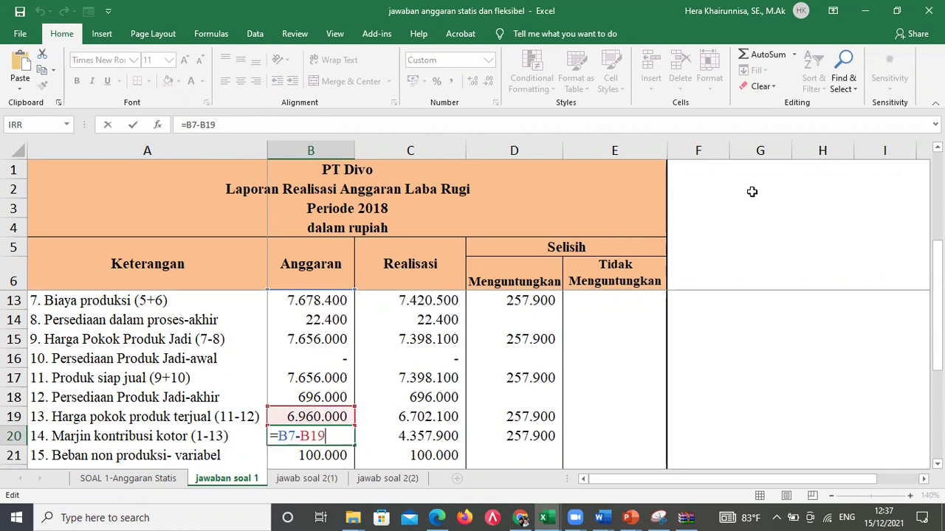
{"action": "scroll", "coordinate": [472, 369], "scroll_direction": "up", "scroll_amount": 2}
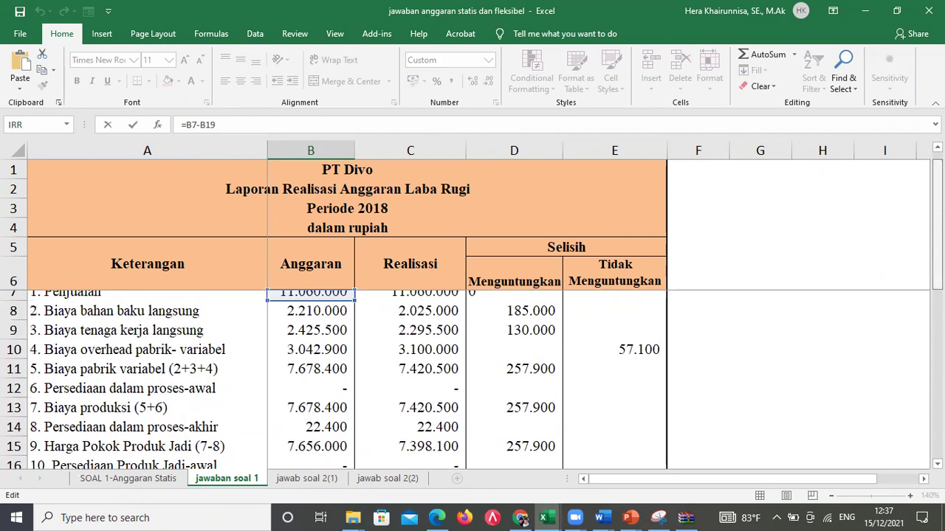
{"action": "scroll", "coordinate": [918, 253], "scroll_direction": "down", "scroll_amount": 2}
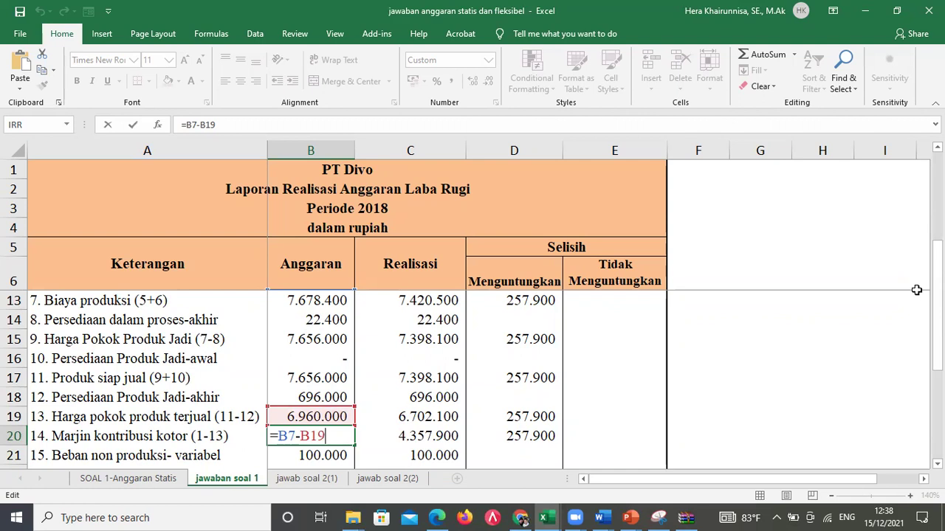
{"action": "key", "text": "Return"}
Examine the variable non-production expense row and the budgeted Marjin kontribusi bersih formula.
{"action": "key", "text": "Up"}
{"action": "key", "text": "Down"}
{"action": "key", "text": "Down"}
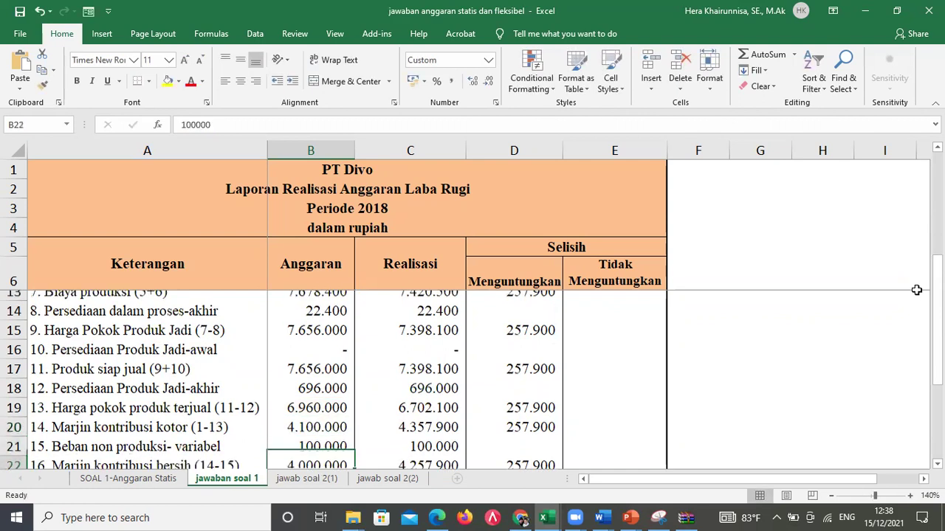
{"action": "scroll", "coordinate": [916, 290], "scroll_direction": "down", "scroll_amount": 2}
{"action": "key", "text": "Up"}
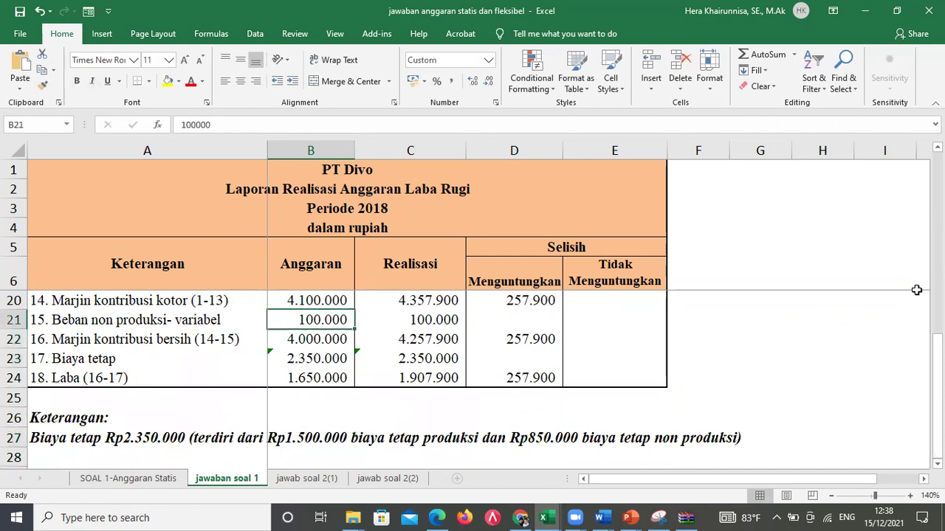
{"action": "key", "text": "Left"}
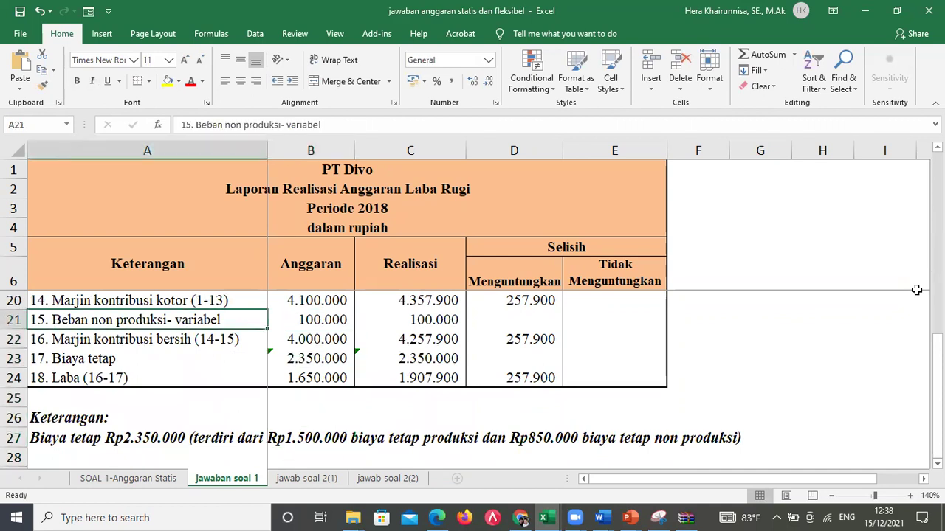
{"action": "key", "text": "Right"}
{"action": "key", "text": "Down"}
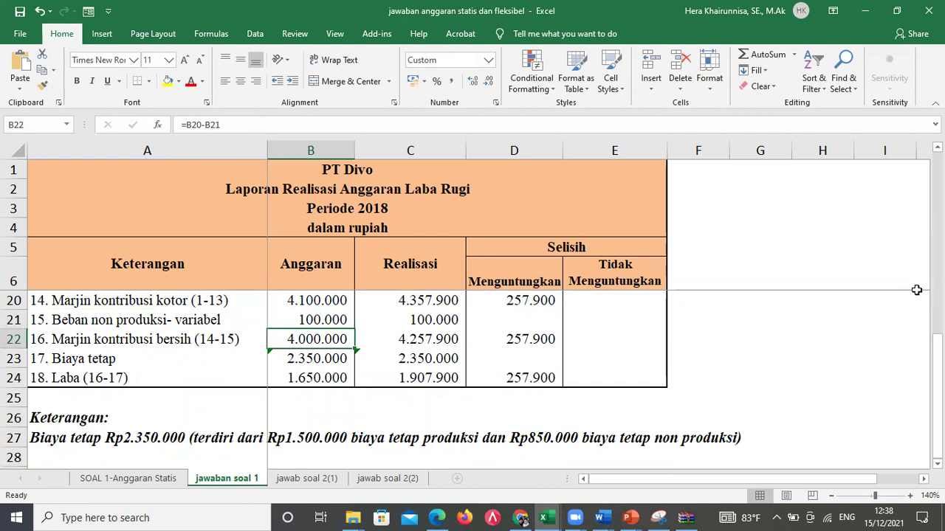
Examine the Biaya tetap row and the budgeted amount's formula, beginning from the Marjin kontribusi bersih row above it.
{"action": "key", "text": "Left"}
{"action": "key", "text": "Right"}
{"action": "key", "text": "Down"}
{"action": "key", "text": "Left"}
{"action": "key", "text": "Right"}
{"action": "key", "text": "Right"}
{"action": "key", "text": "Left"}
{"action": "key", "text": "shift+Left"}
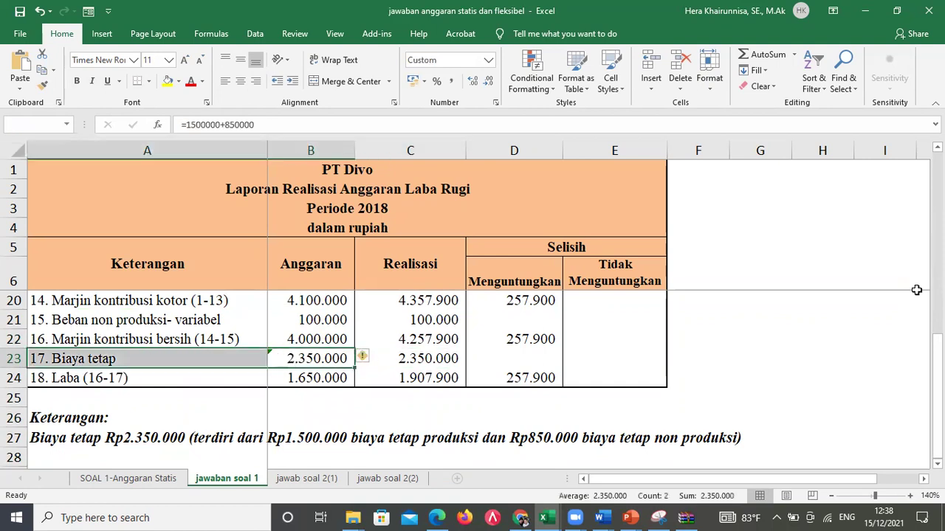
{"action": "key", "text": "Right"}
{"action": "key", "text": "Left"}
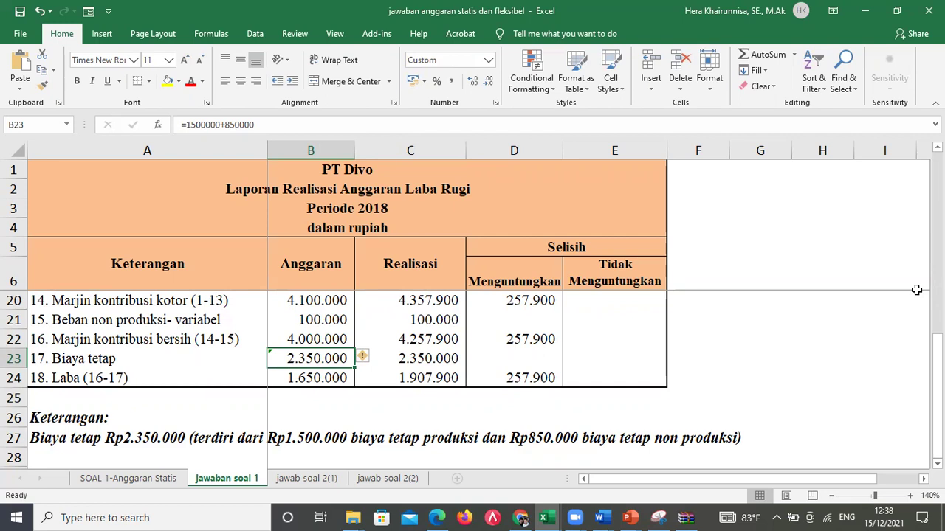
Go back up the report to the Selisih section and inspect the Menguntungkan heading and the favourable variance entry for Penjualan.
{"action": "key", "text": "Up"}
{"action": "key", "text": "Up"}
{"action": "key", "text": "Up"}
{"action": "key", "text": "Up"}
{"action": "key", "text": "Up"}
{"action": "key", "text": "Up"}
{"action": "key", "text": "Up"}
{"action": "key", "text": "Up"}
{"action": "key", "text": "Up"}
{"action": "key", "text": "Up"}
{"action": "key", "text": "Up"}
{"action": "key", "text": "Up"}
{"action": "key", "text": "Up"}
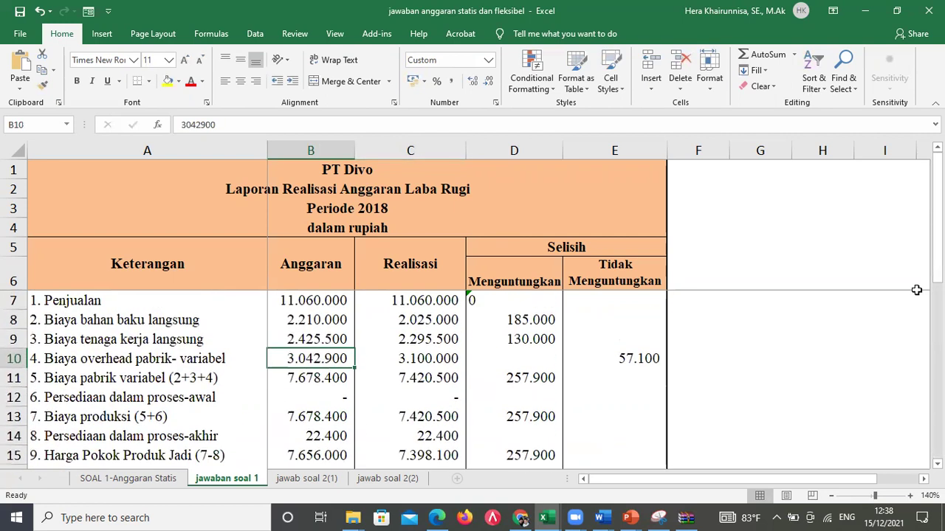
{"action": "key", "text": "Right"}
{"action": "key", "text": "Right"}
{"action": "key", "text": "Up"}
{"action": "key", "text": "Up"}
{"action": "key", "text": "Up"}
{"action": "key", "text": "Up"}
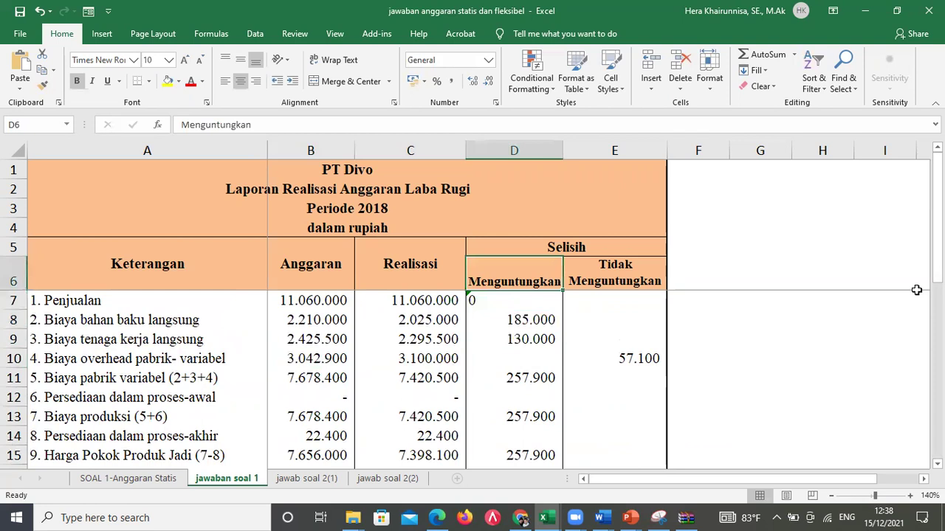
{"action": "key", "text": "Down"}
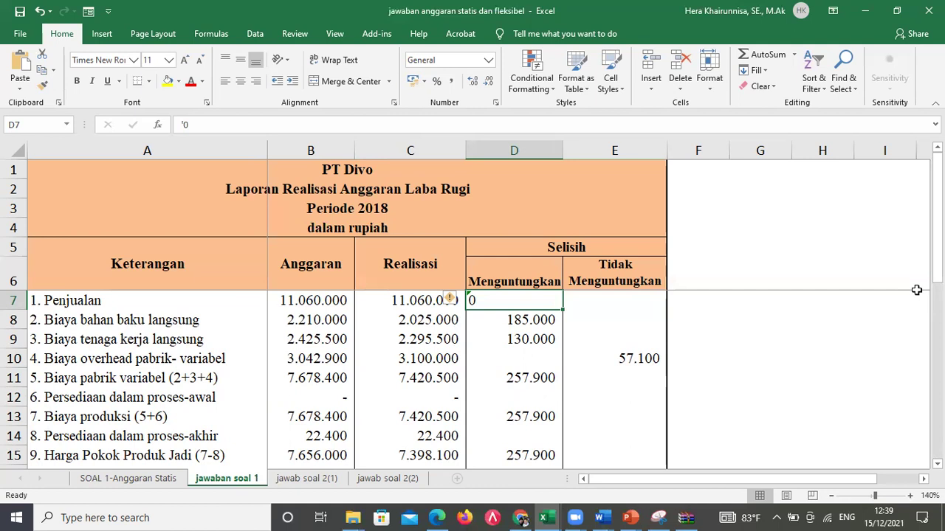
Look over the variances in the lower rows down to Laba and return to the Penjualan variance.
{"action": "key", "text": "Page_Down"}
{"action": "key", "text": "Page_Down"}
{"action": "key", "text": "Page_Up"}
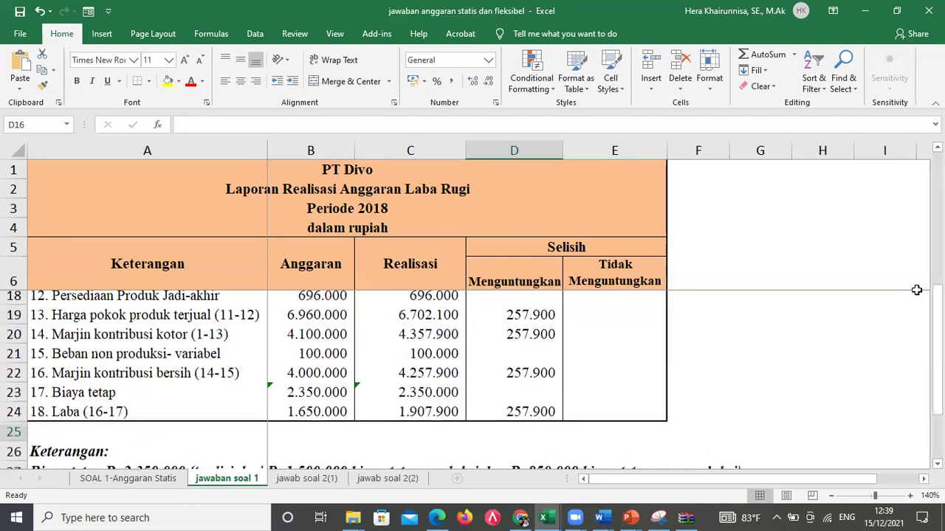
{"action": "key", "text": "Page_Up"}
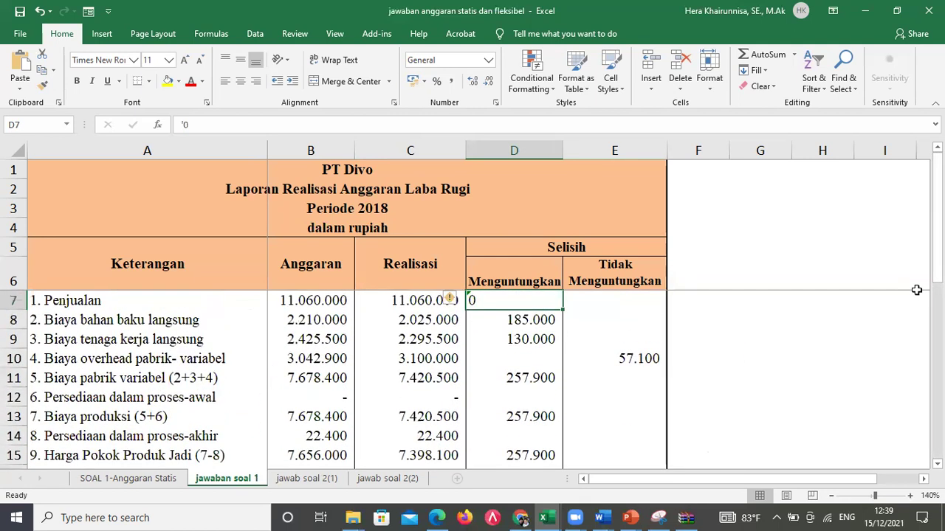